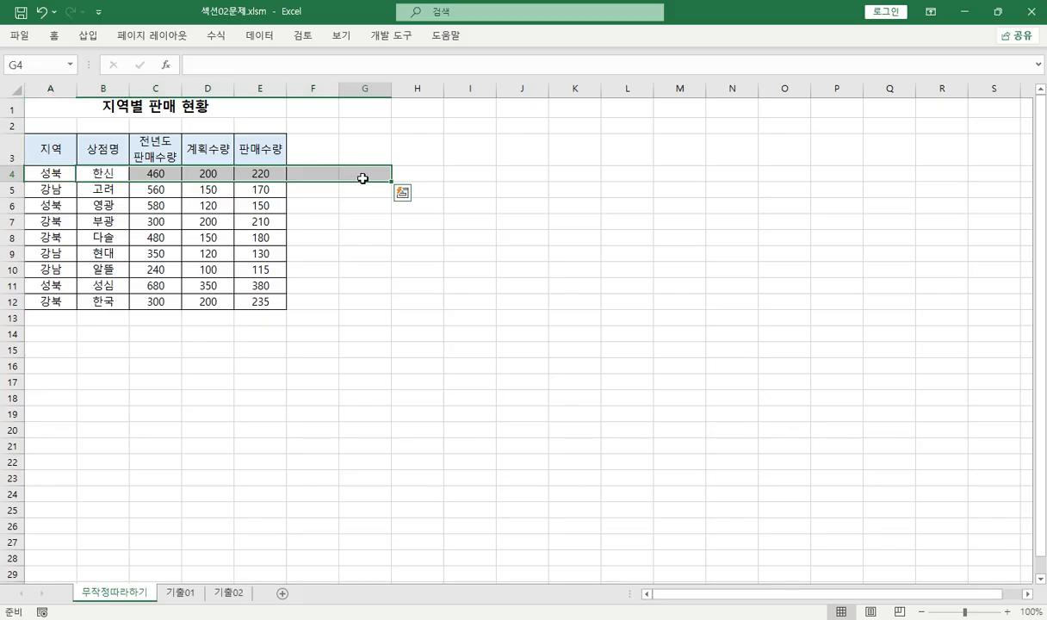
click(356, 176)
drag(38, 172, 358, 173)
click(359, 173)
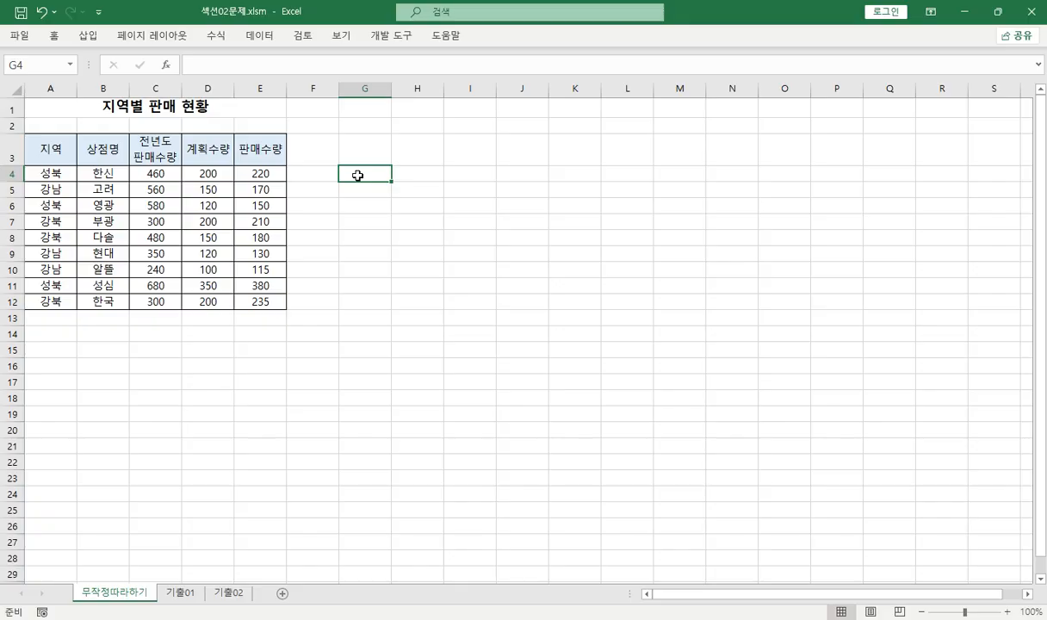
click(193, 171)
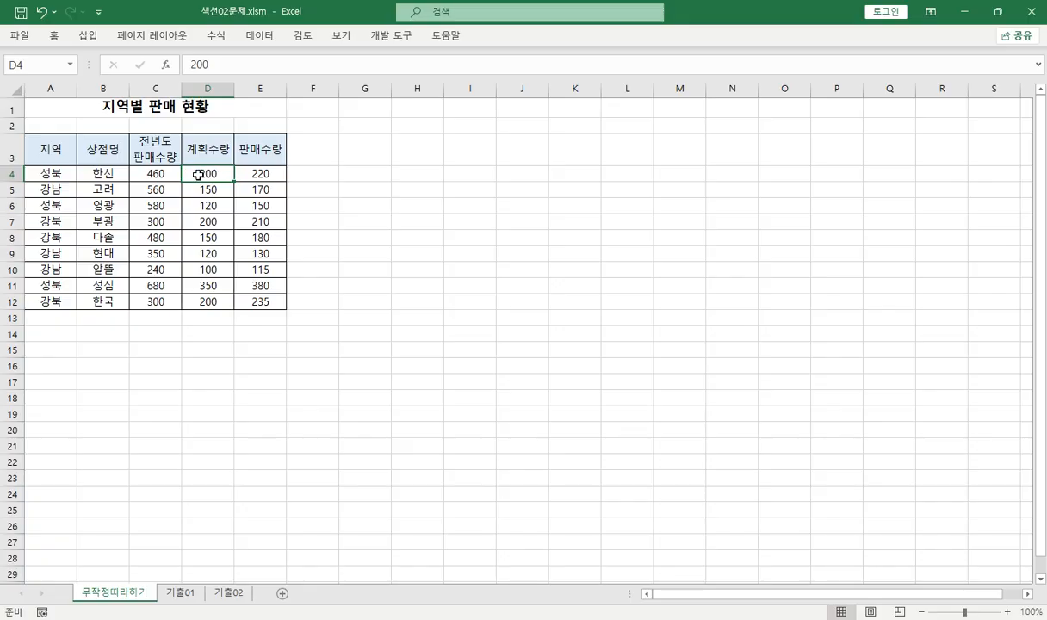
drag(197, 172, 380, 173)
Enter the formula =$D4>=250 in cell G4 and fill it down through G12.
click(365, 176)
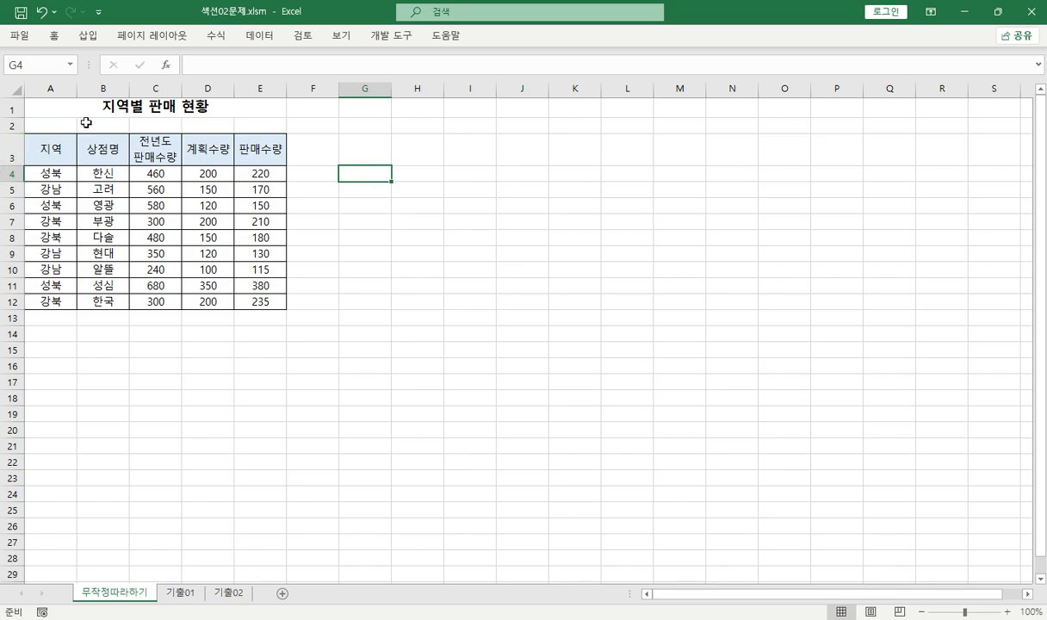
click(186, 64)
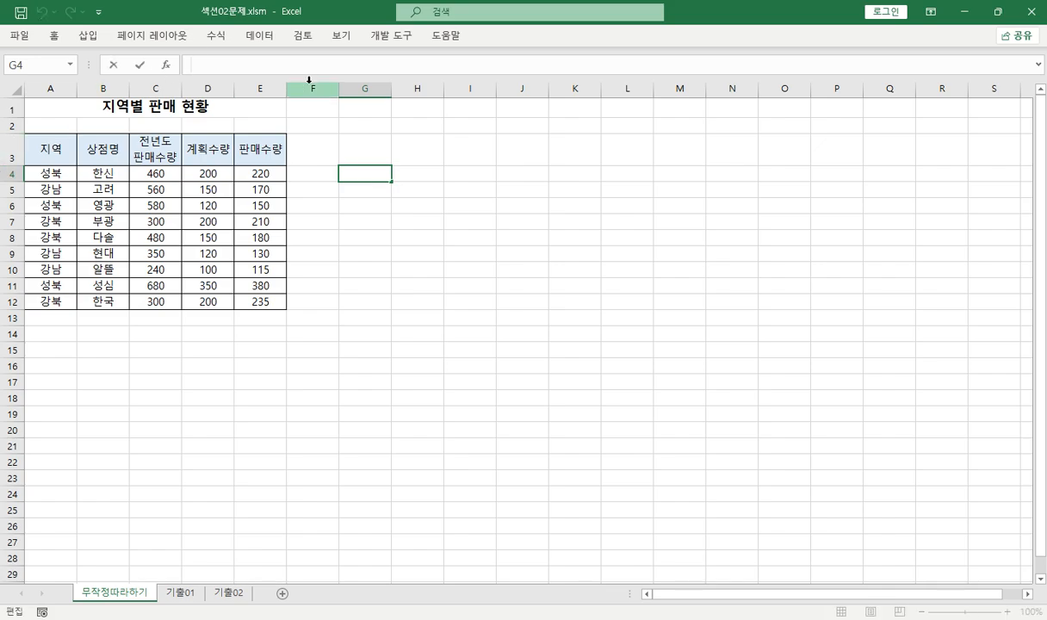
text(=)
click(207, 173)
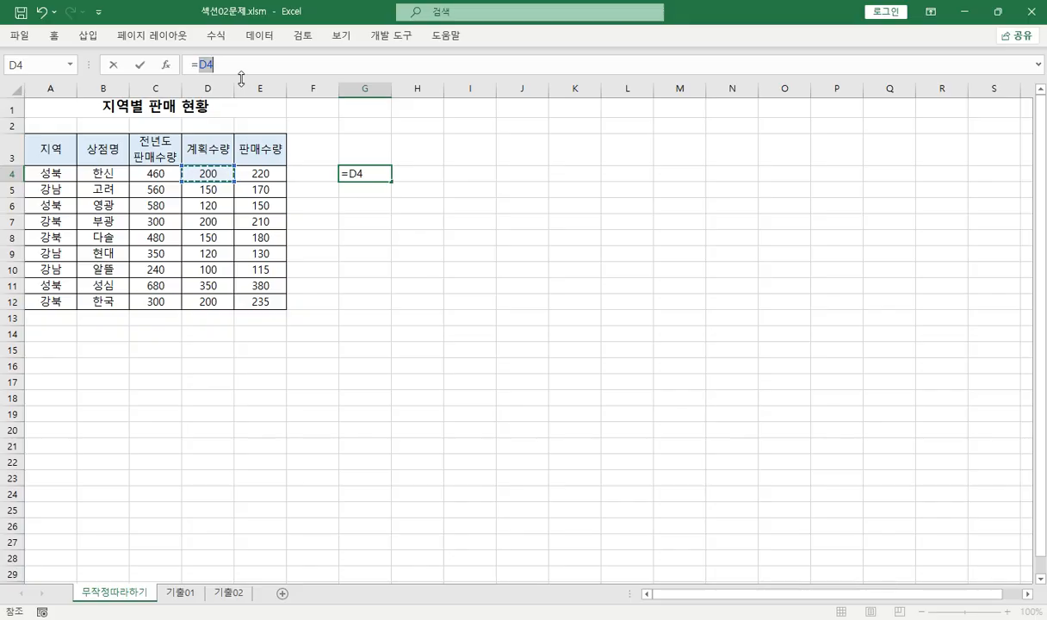
key(F4)
key(F4)
key(F4)
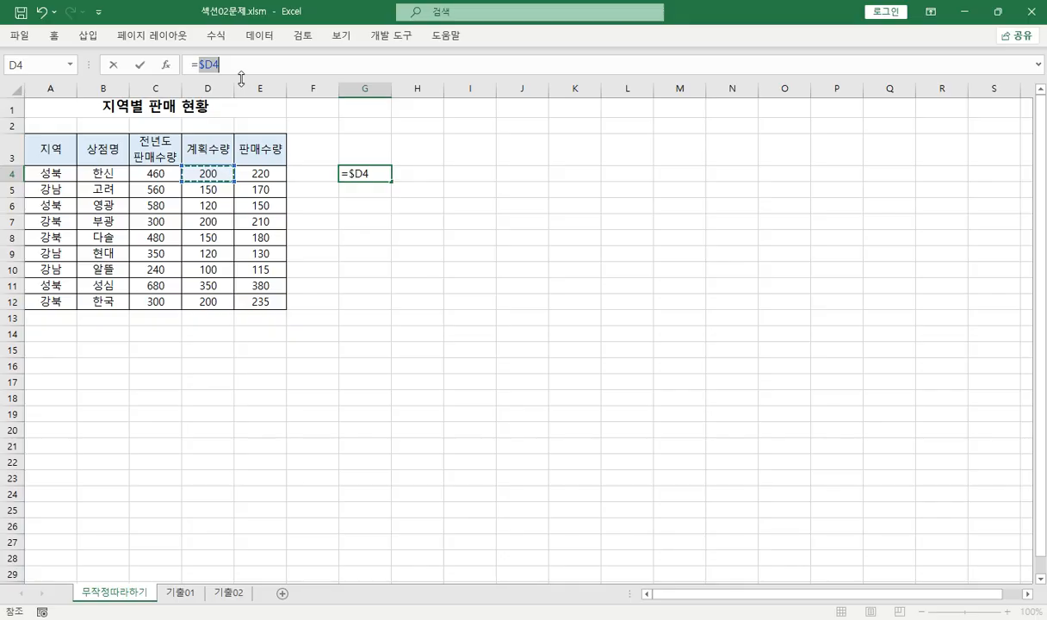
text(>=250)
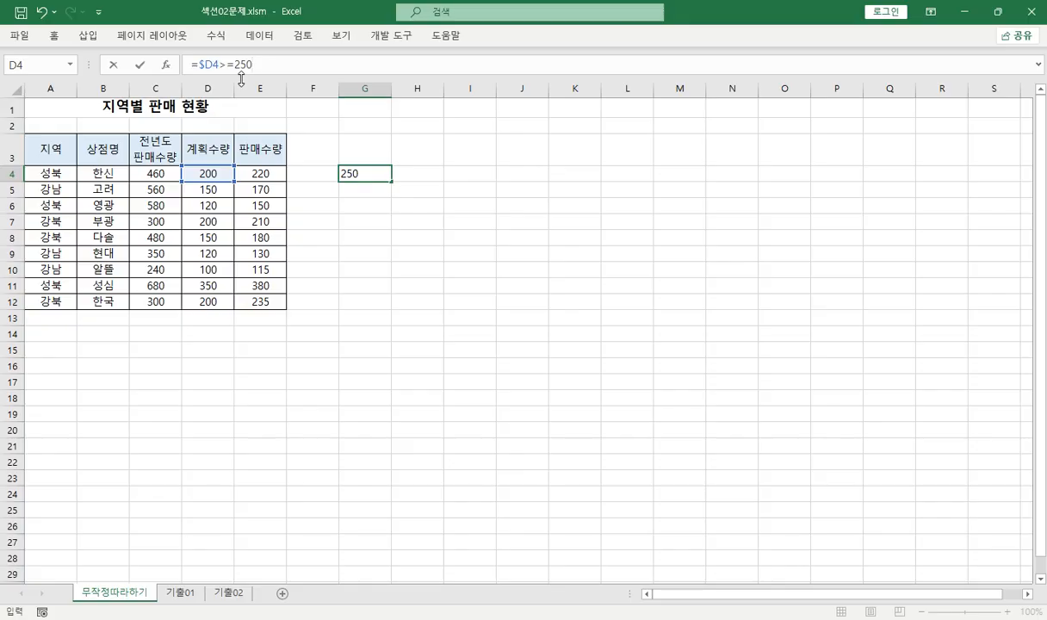
key(Return)
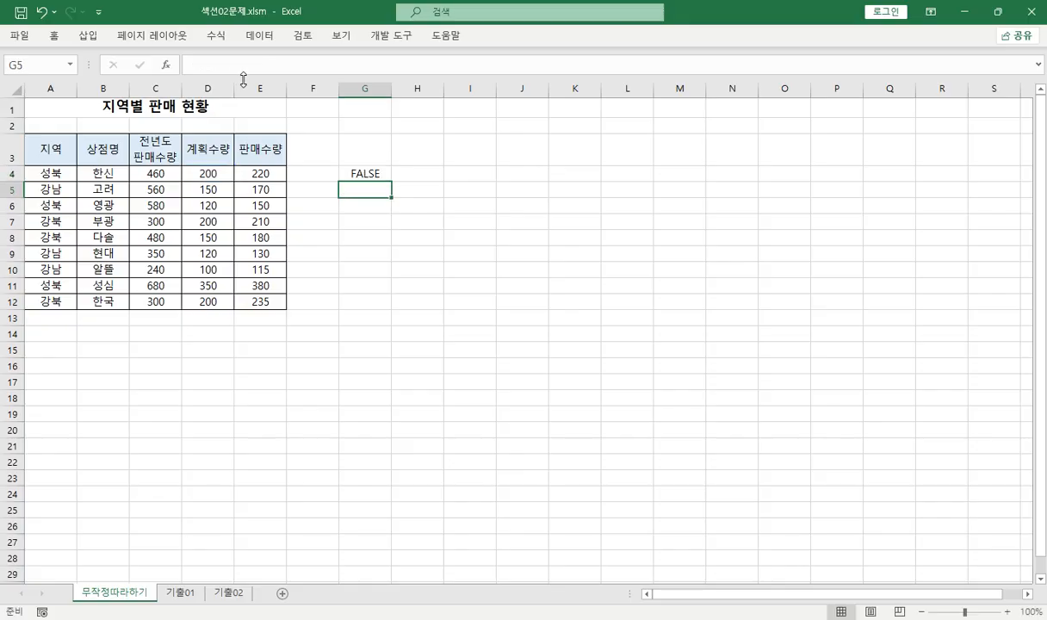
click(360, 173)
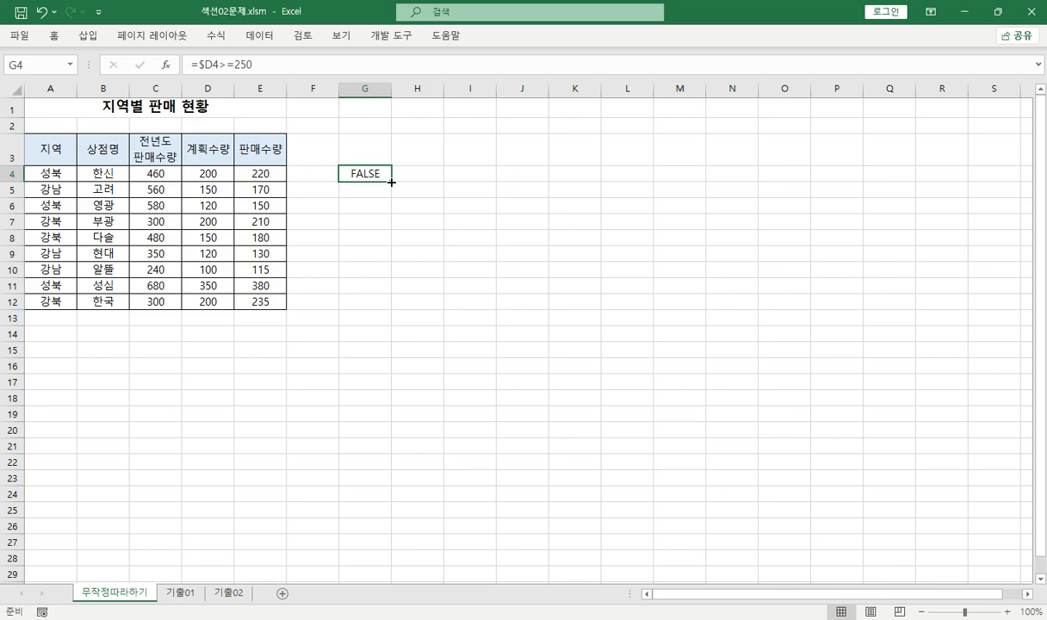
drag(391, 182, 394, 313)
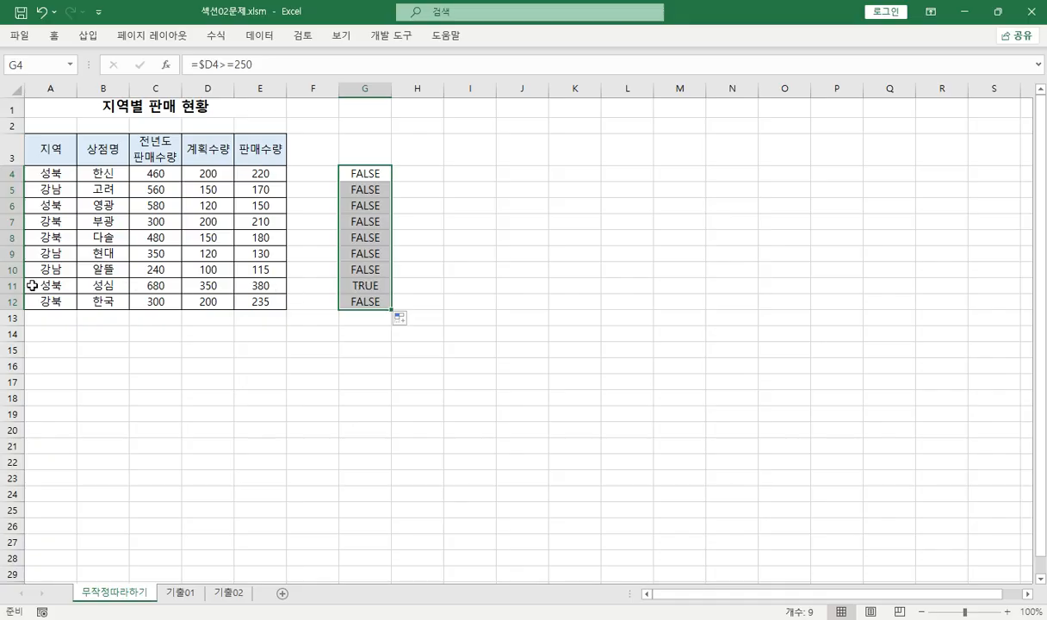
click(361, 177)
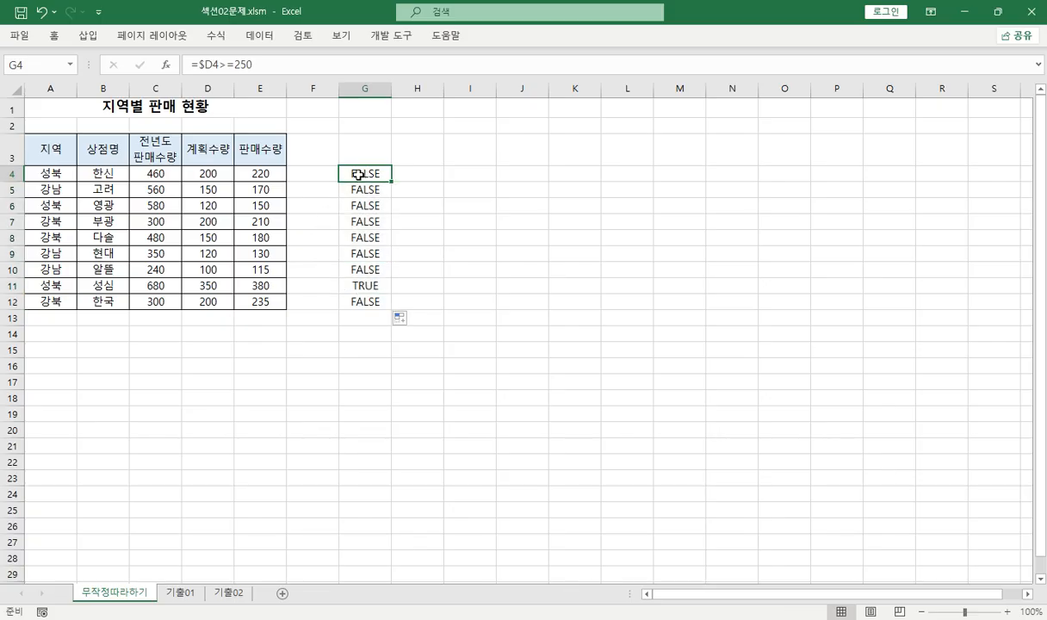
drag(267, 64, 125, 75)
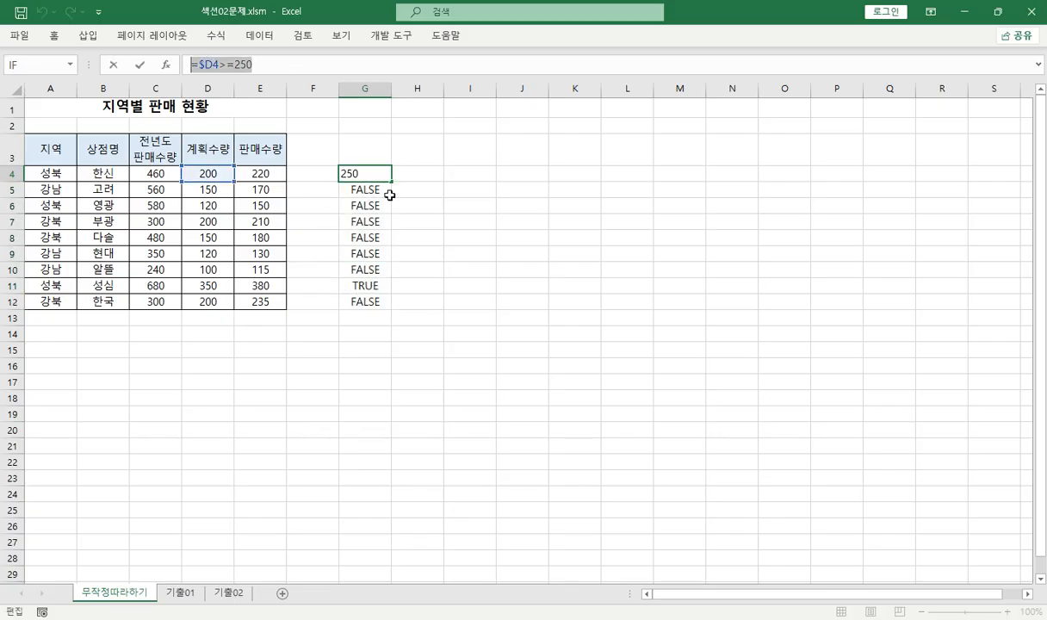
key(Escape)
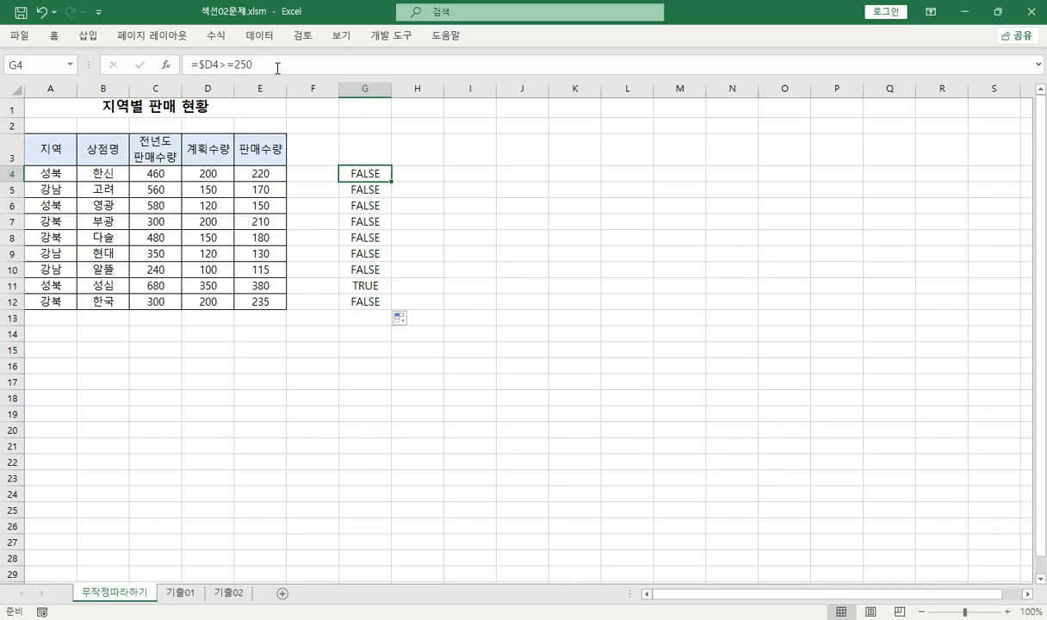
drag(268, 64, 134, 67)
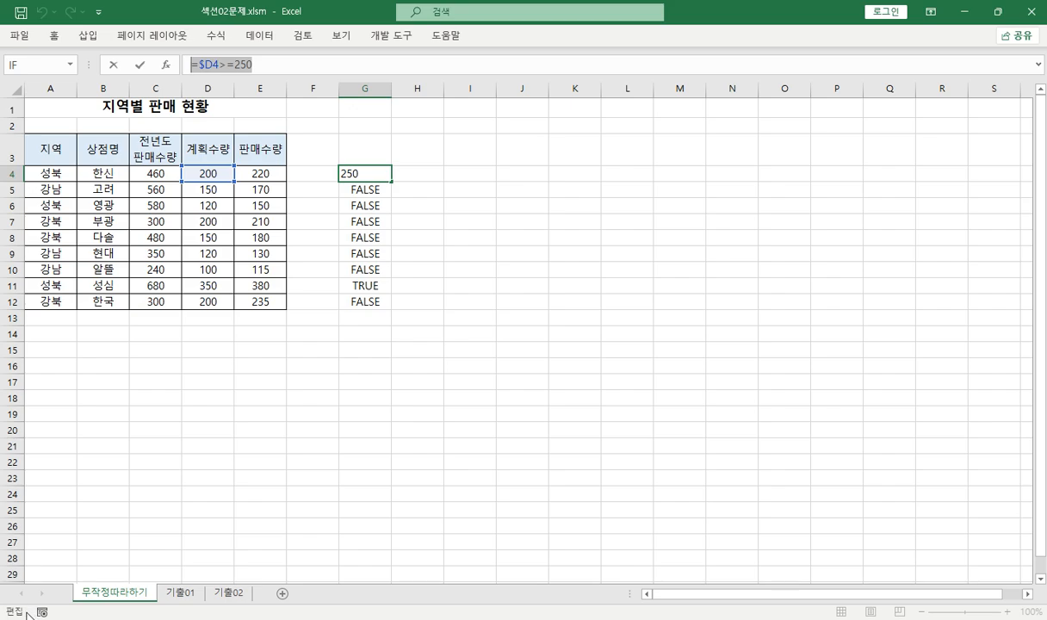
click(54, 37)
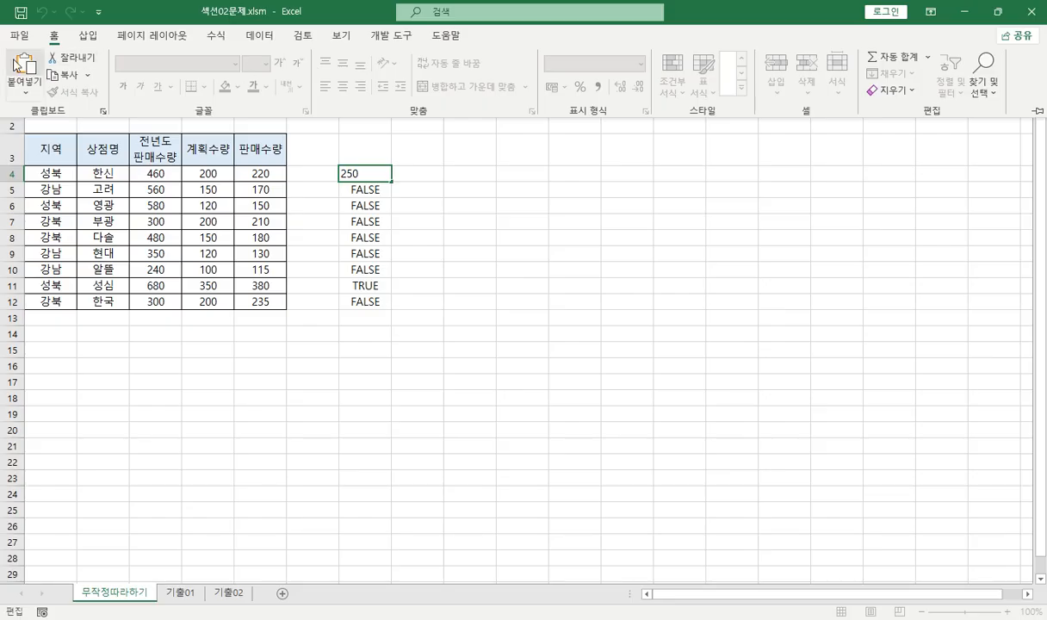
click(53, 37)
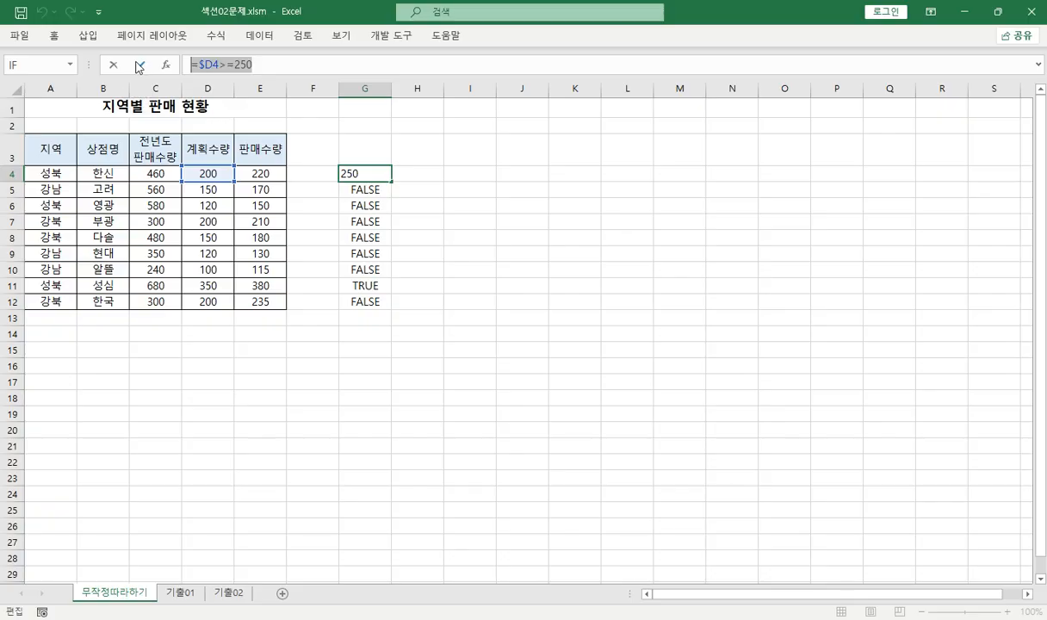
key(Return)
click(54, 36)
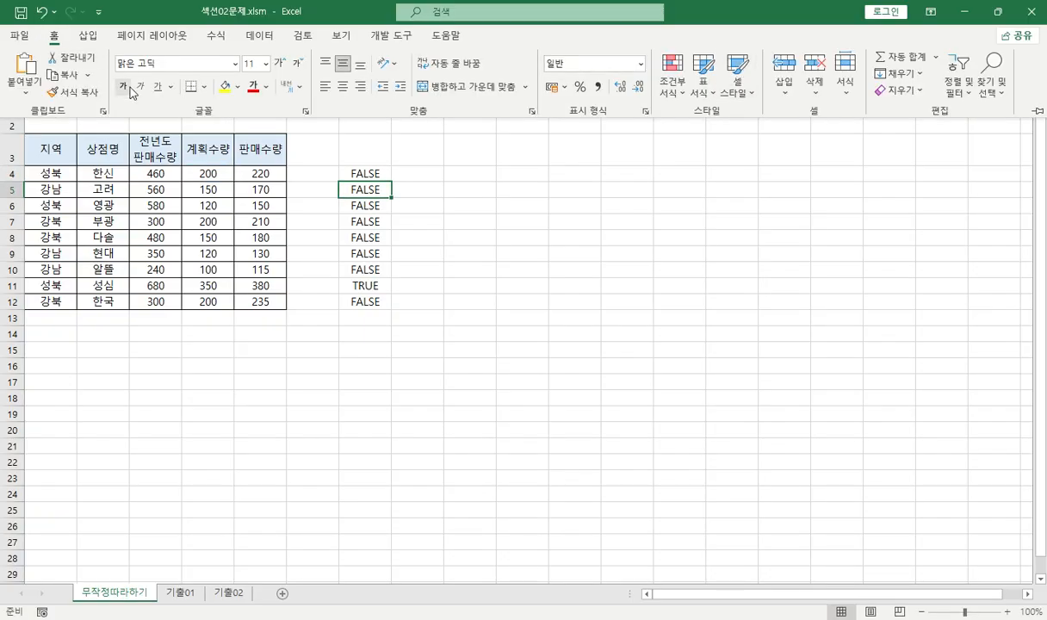
Copy the full formula text of cell G4, then leave cell editing.
click(372, 177)
click(372, 177)
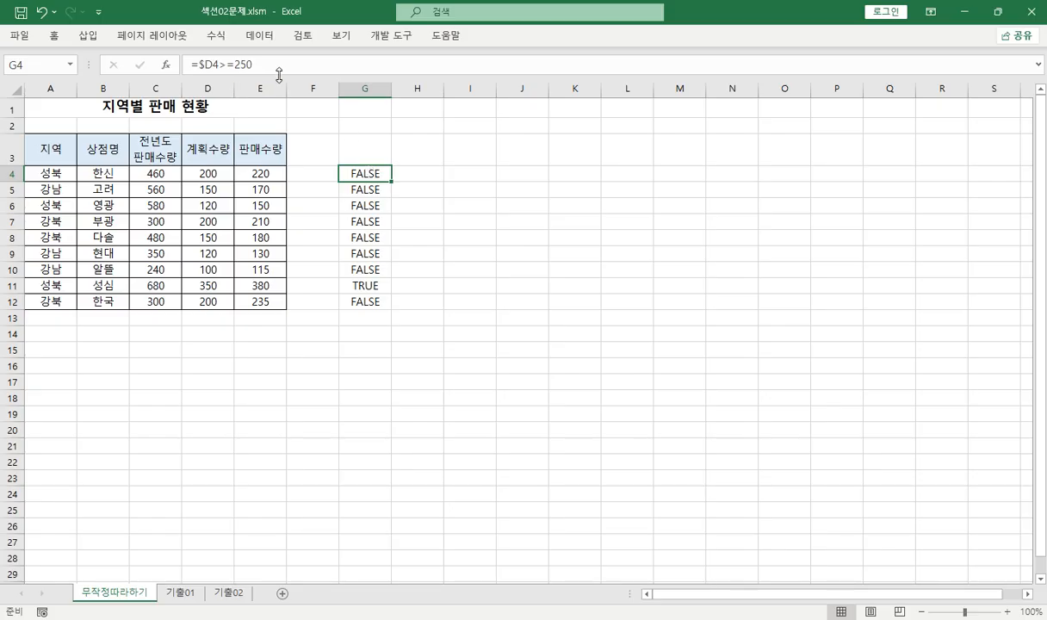
drag(257, 64, 185, 64)
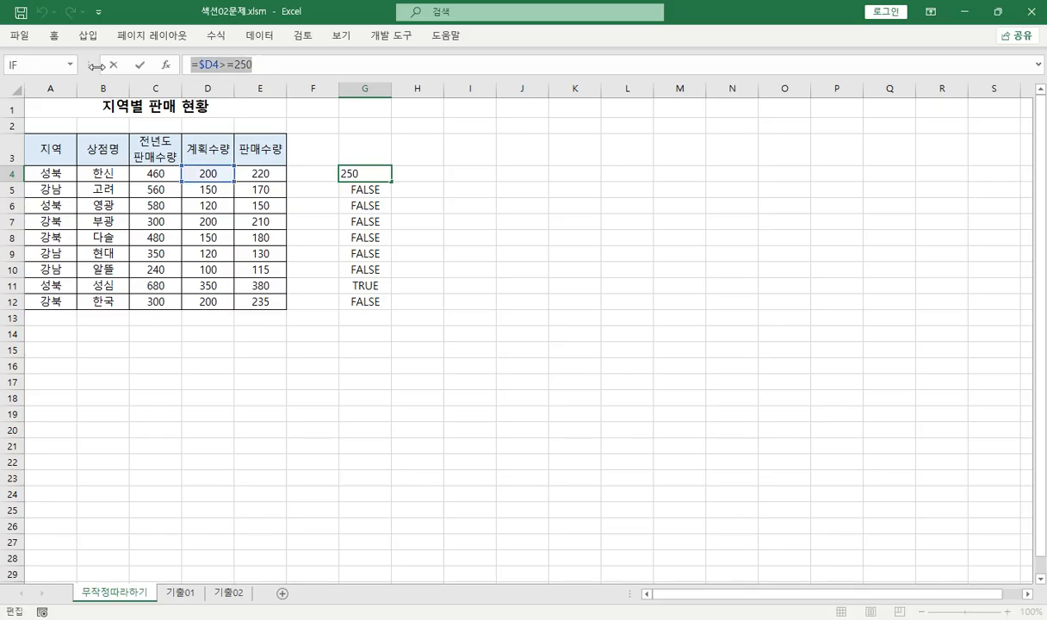
key(Return)
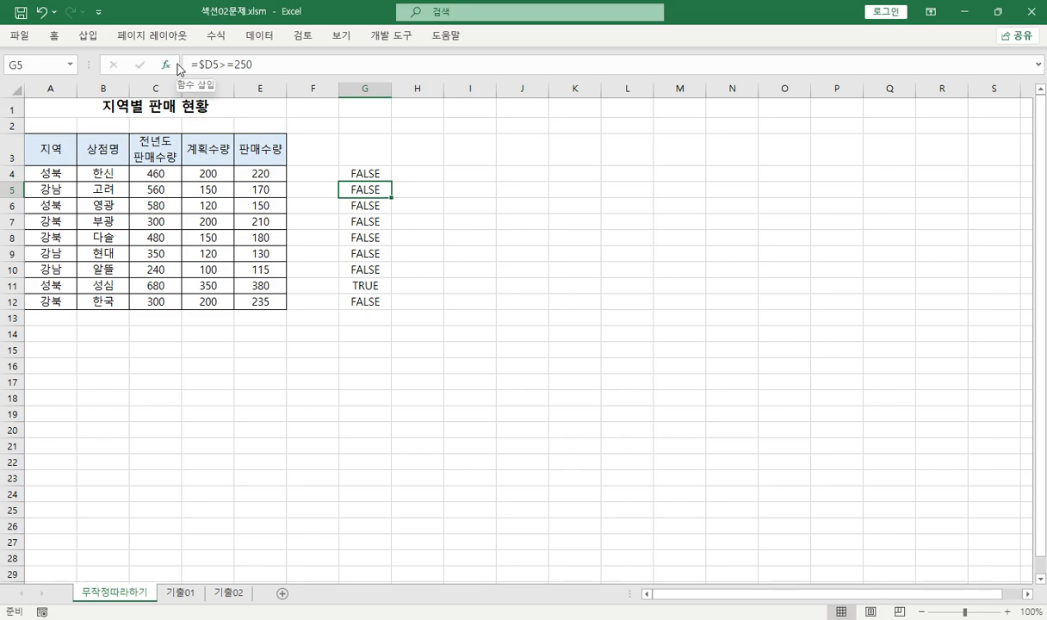
Create a formula-based conditional formatting rule for A4:E12 with the condition =$D4>=250.
click(53, 174)
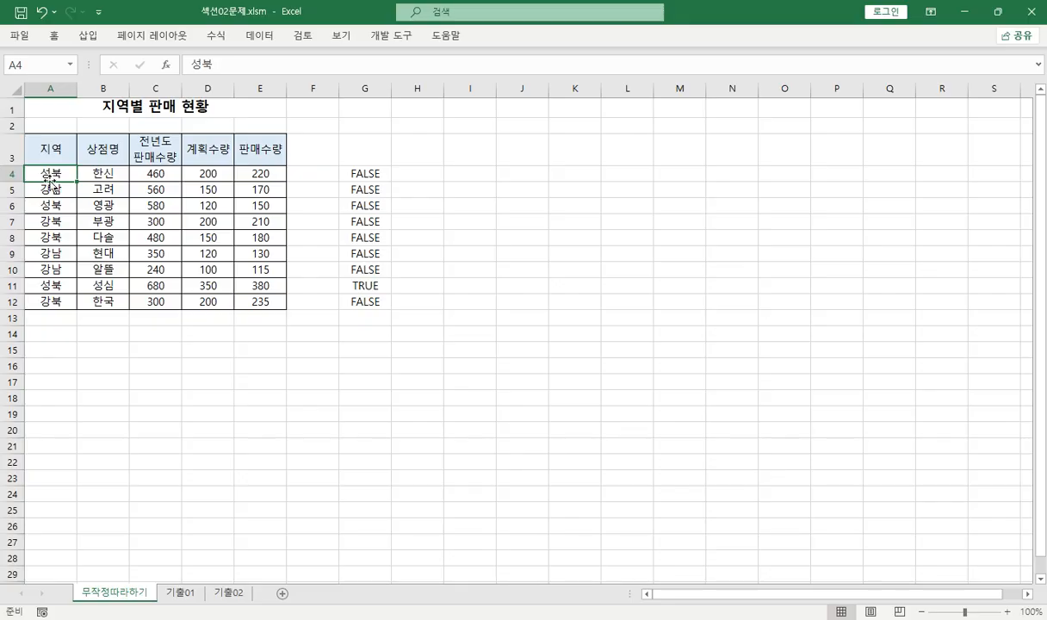
drag(54, 174, 239, 303)
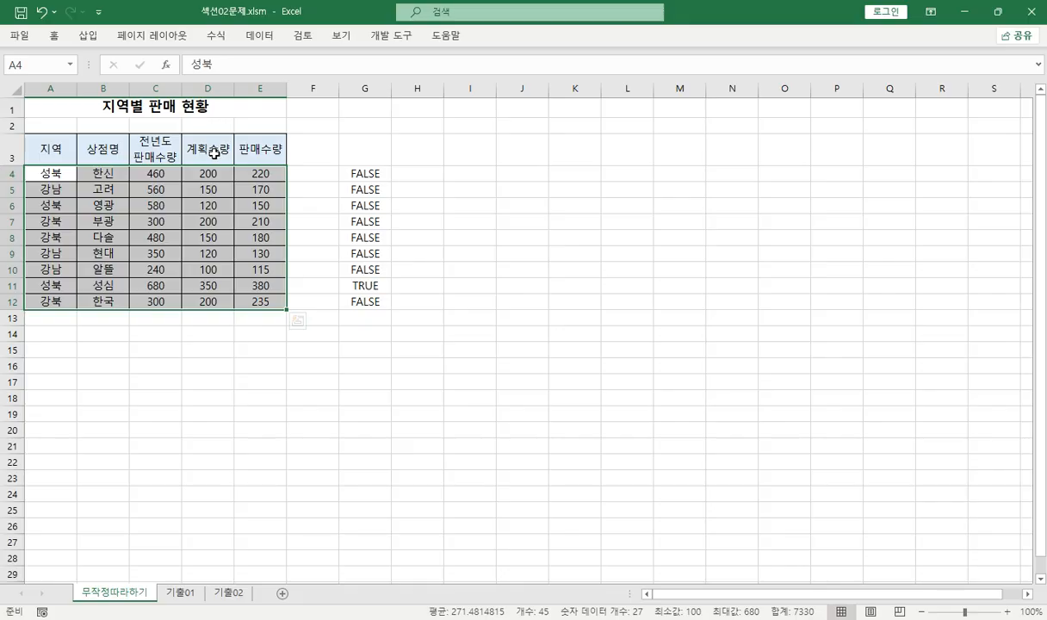
click(54, 36)
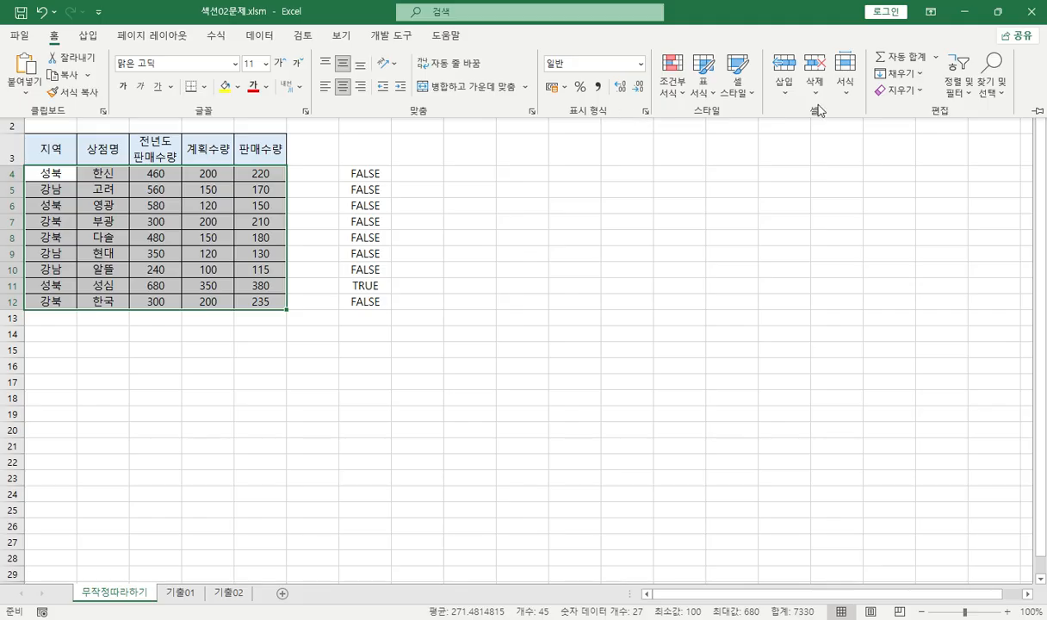
click(675, 88)
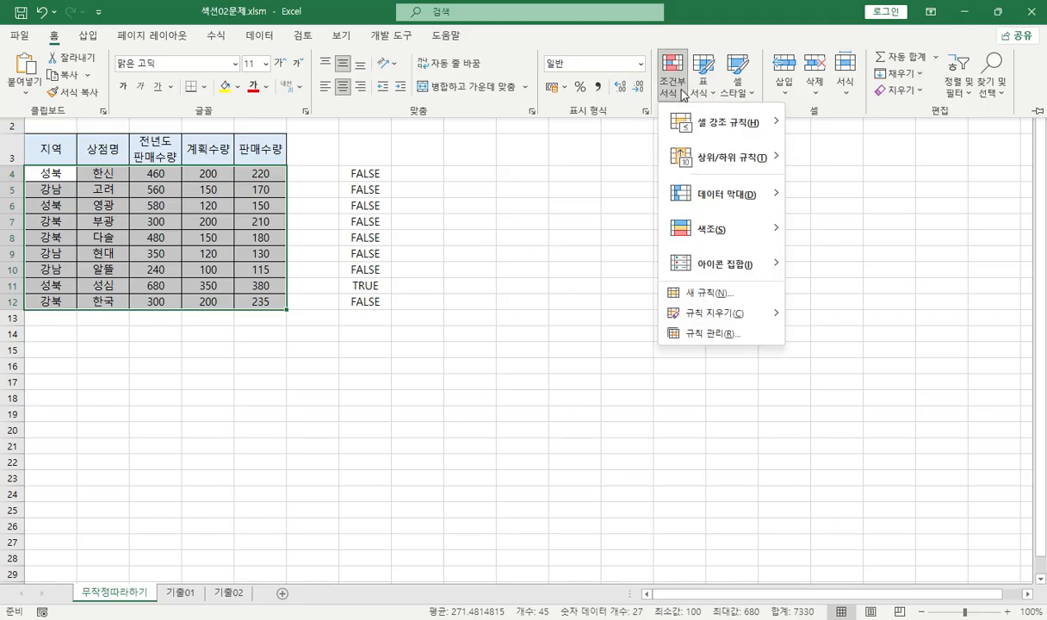
click(706, 295)
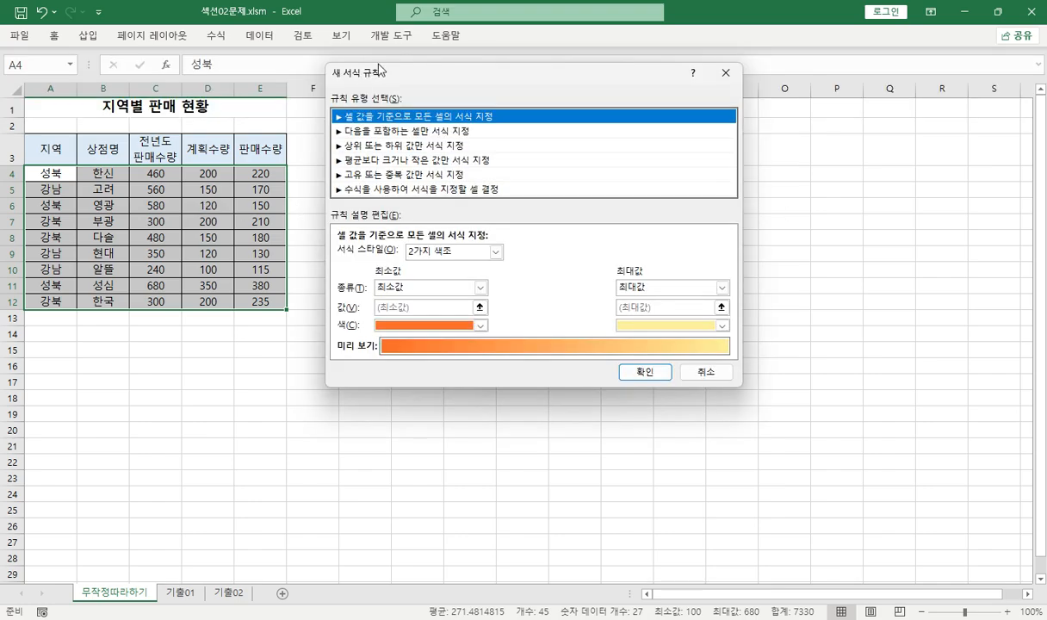
click(374, 189)
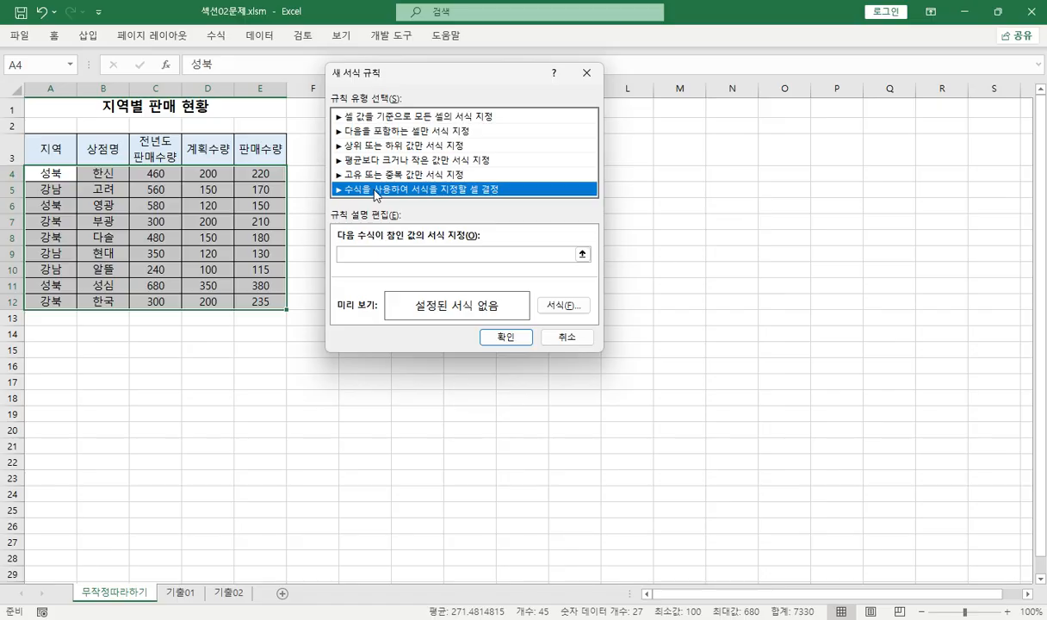
click(362, 254)
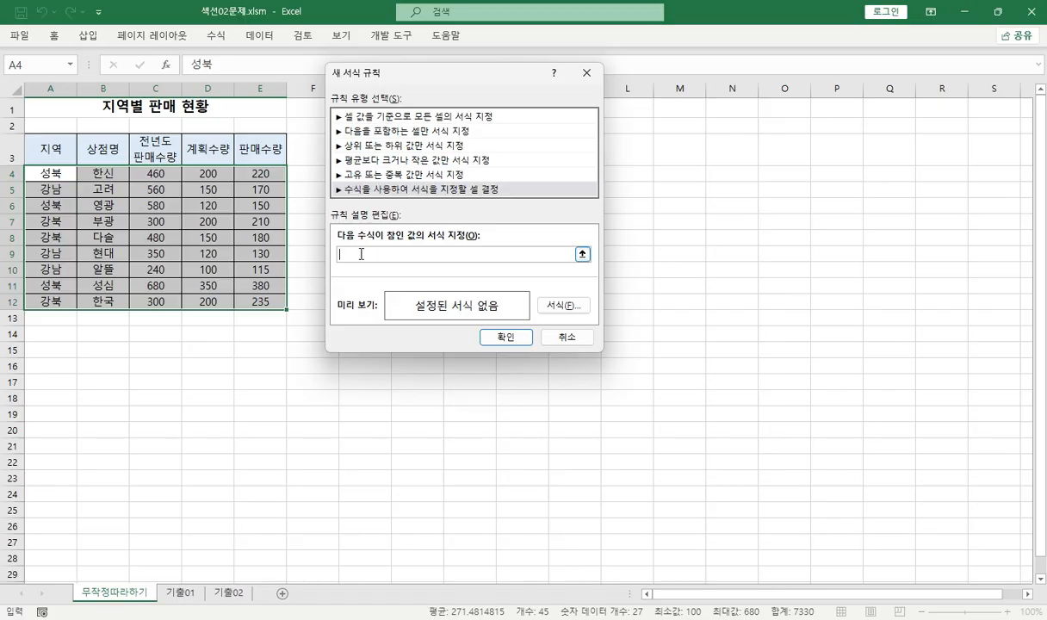
text(=$D4>=250)
Give the rule a single underline (실선) and bold (굵게) font style, and apply it to the selected range.
click(564, 306)
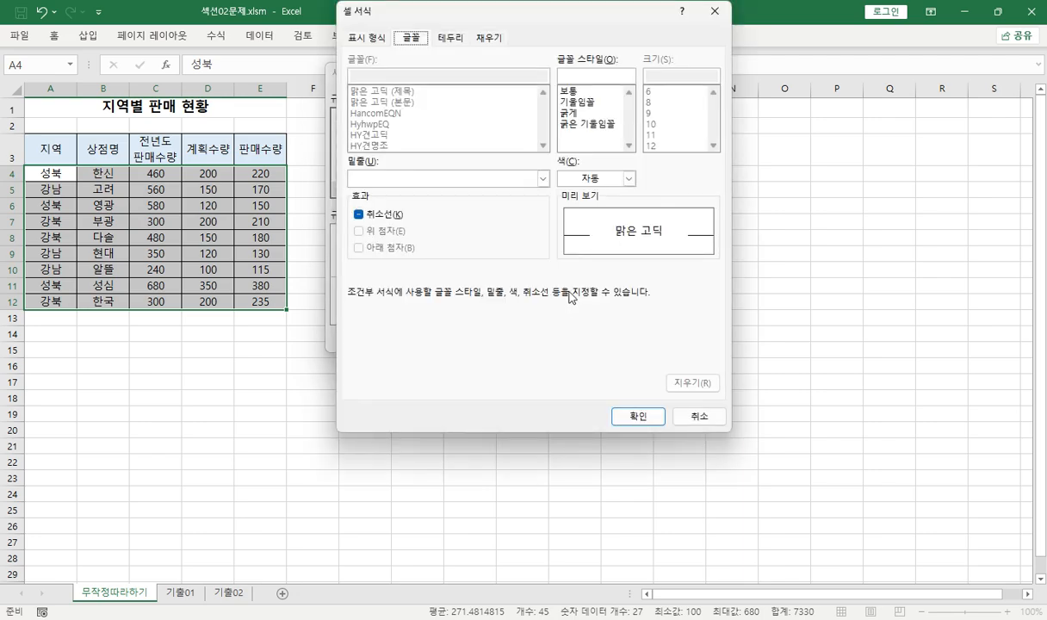
click(542, 178)
click(494, 204)
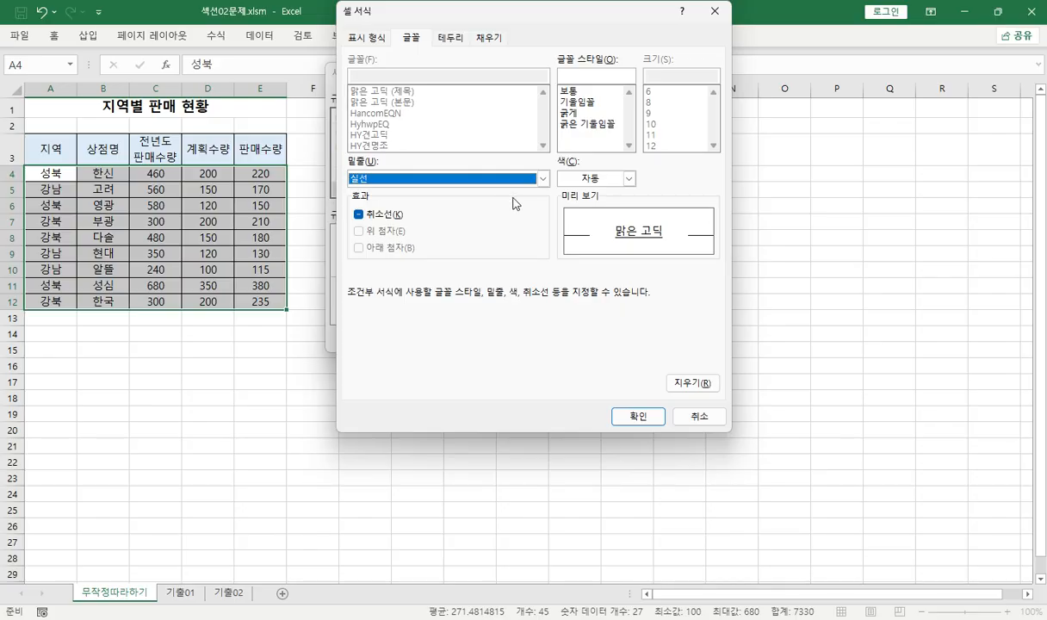
click(590, 113)
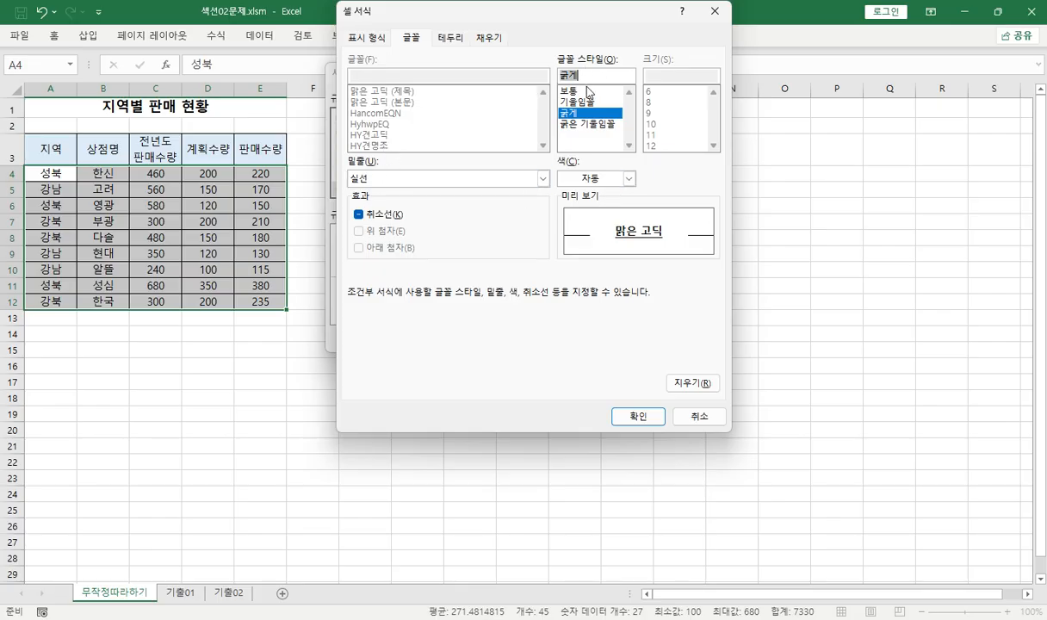
click(653, 417)
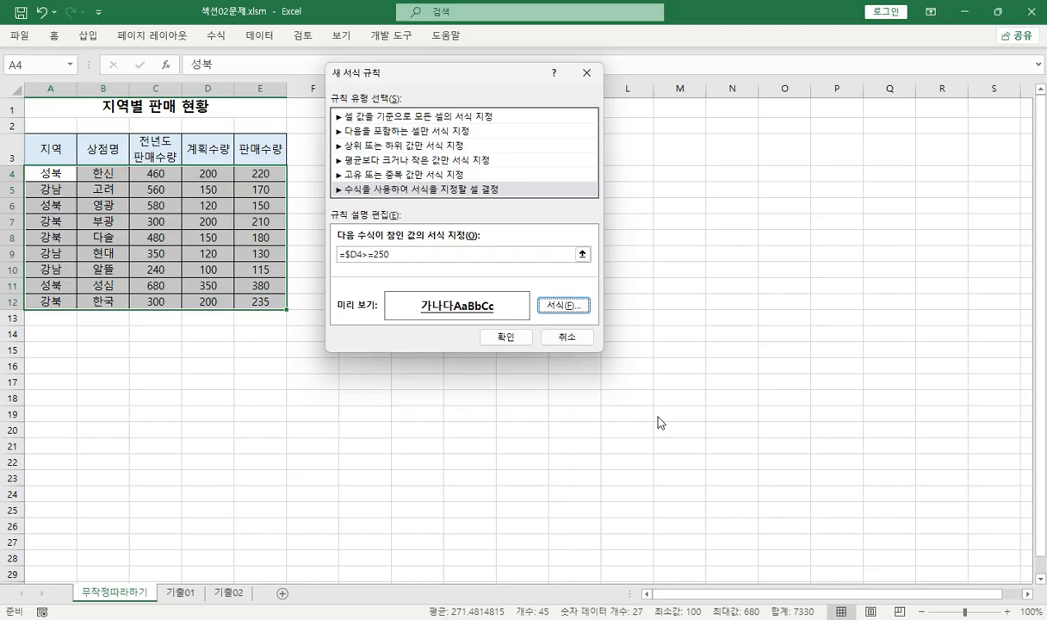
click(506, 337)
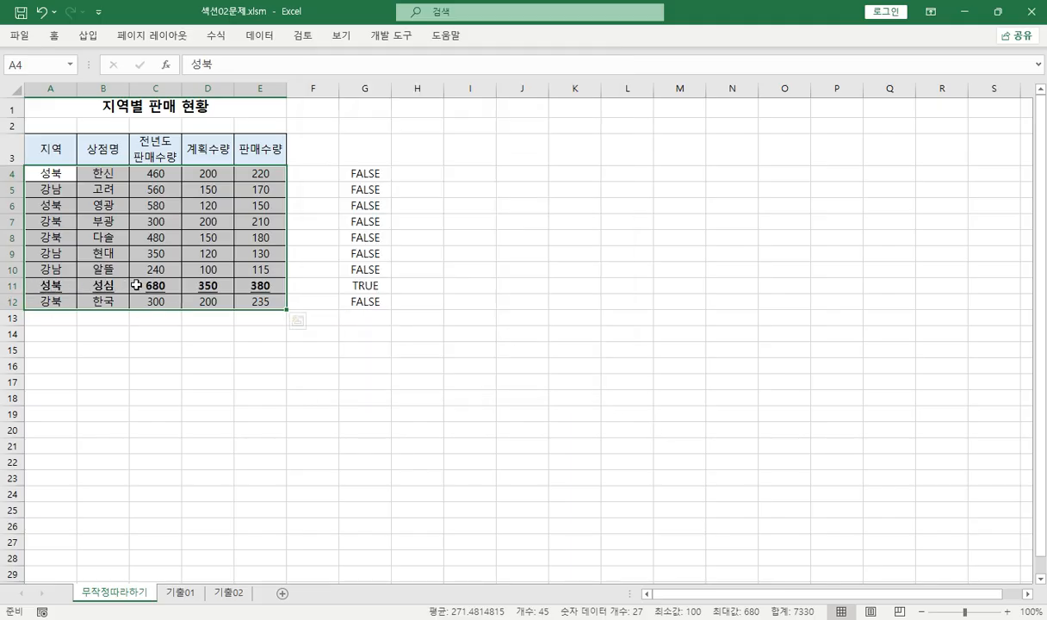
Enter the formula =$D4<150 in cell H4 and fill it down through H12.
click(358, 283)
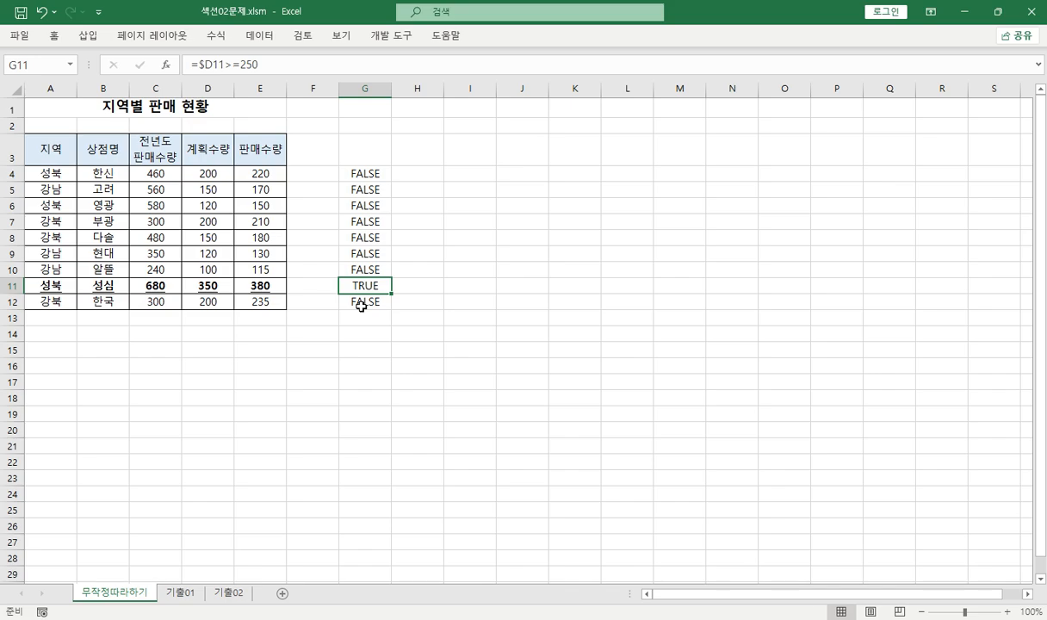
click(405, 173)
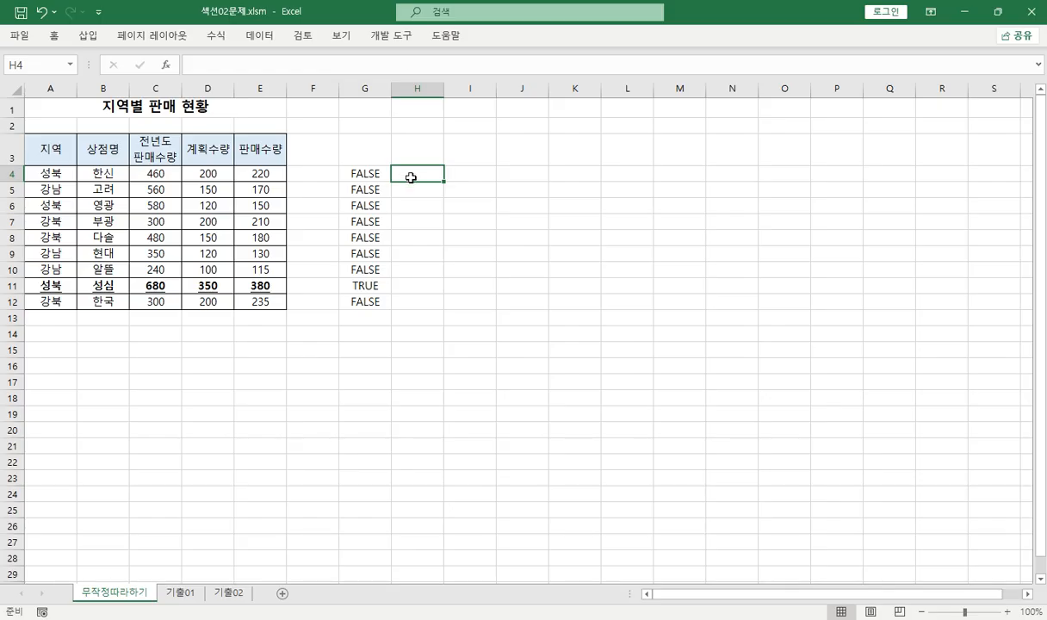
text(==)
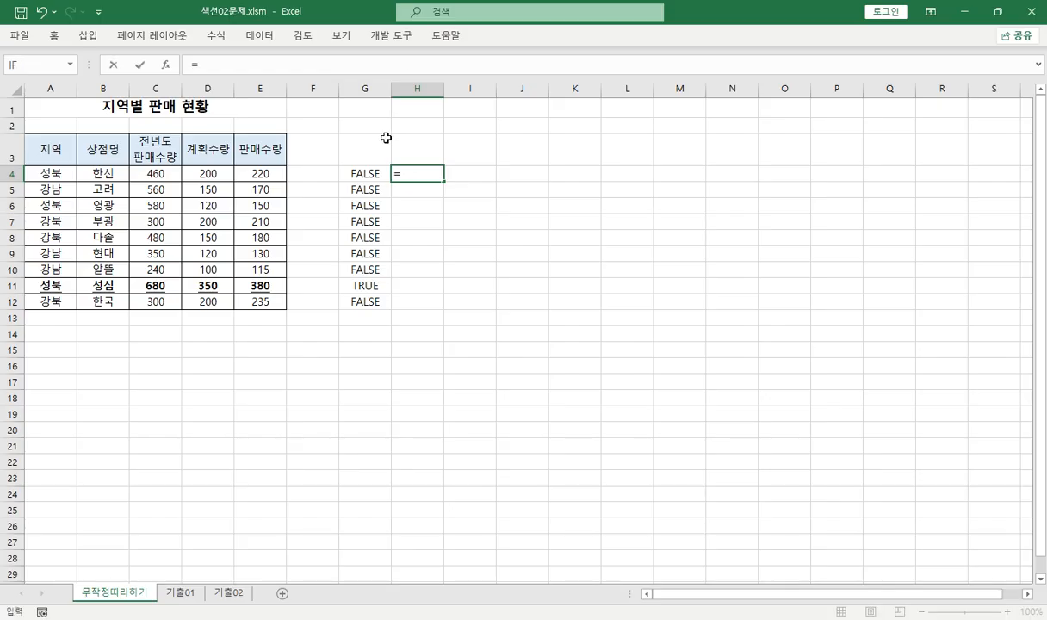
click(197, 169)
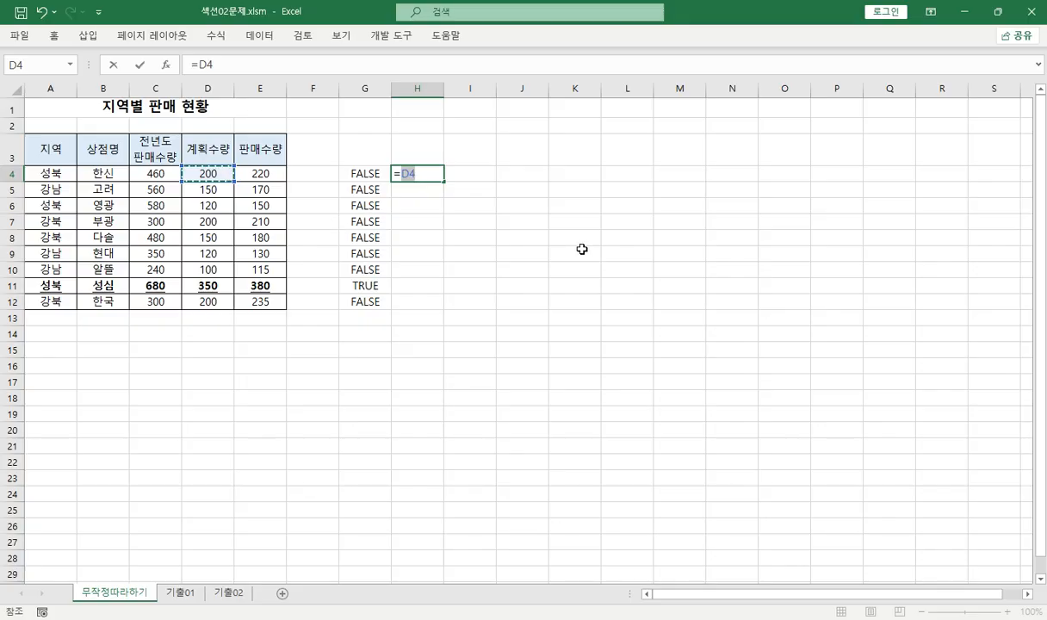
text(<150)
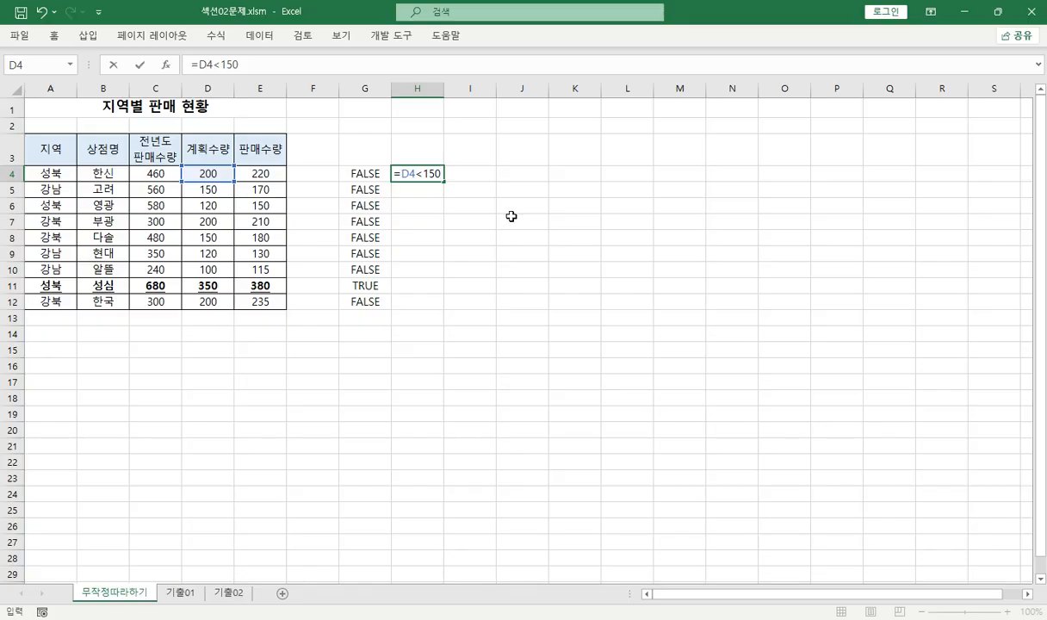
click(399, 175)
text($)
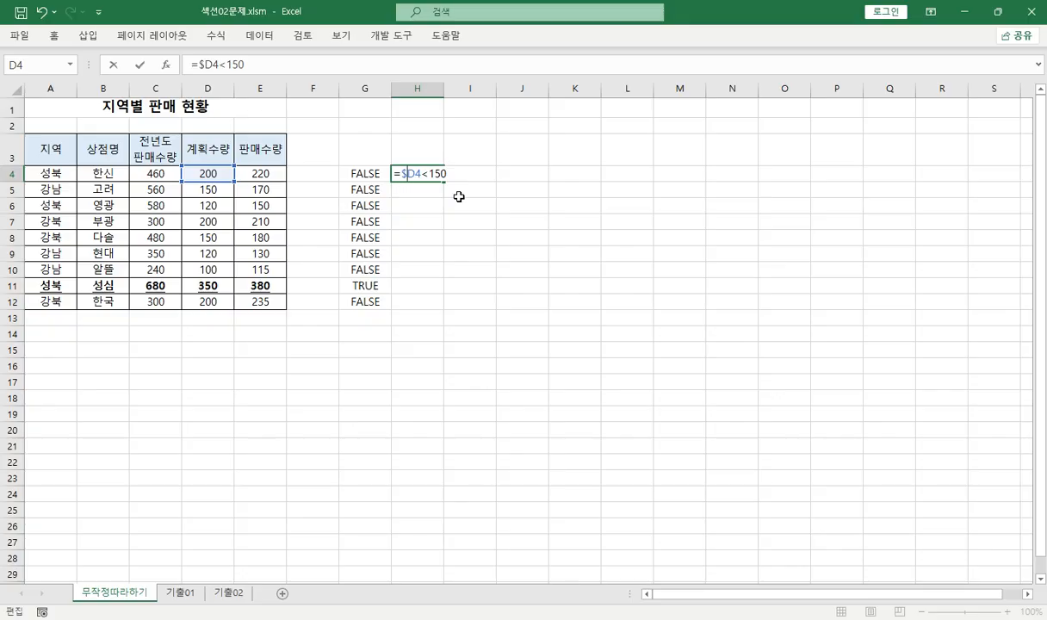
key(Return)
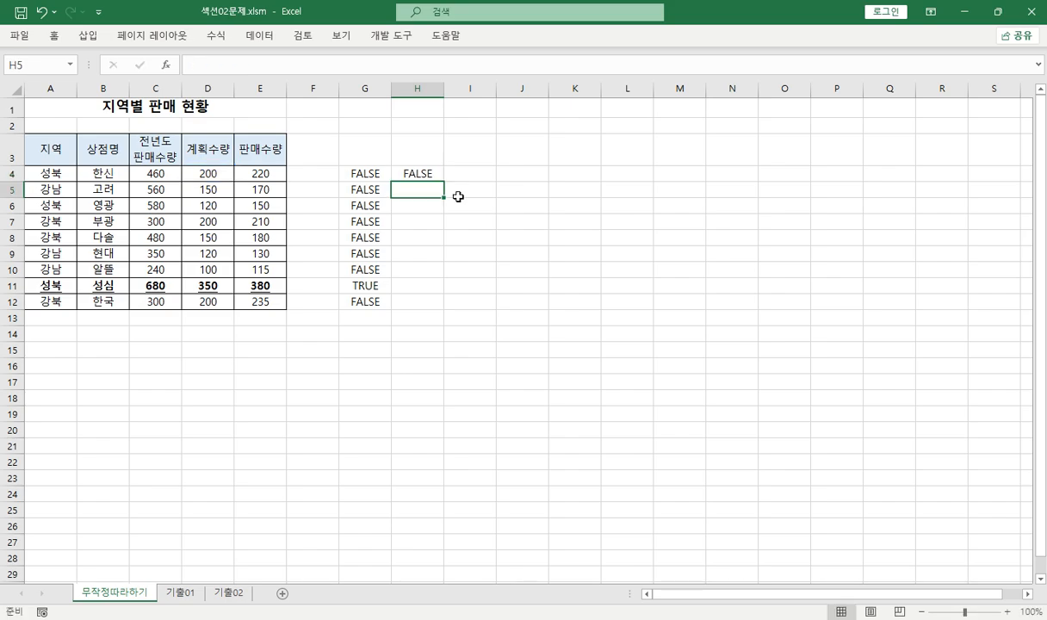
click(430, 174)
drag(445, 181, 444, 311)
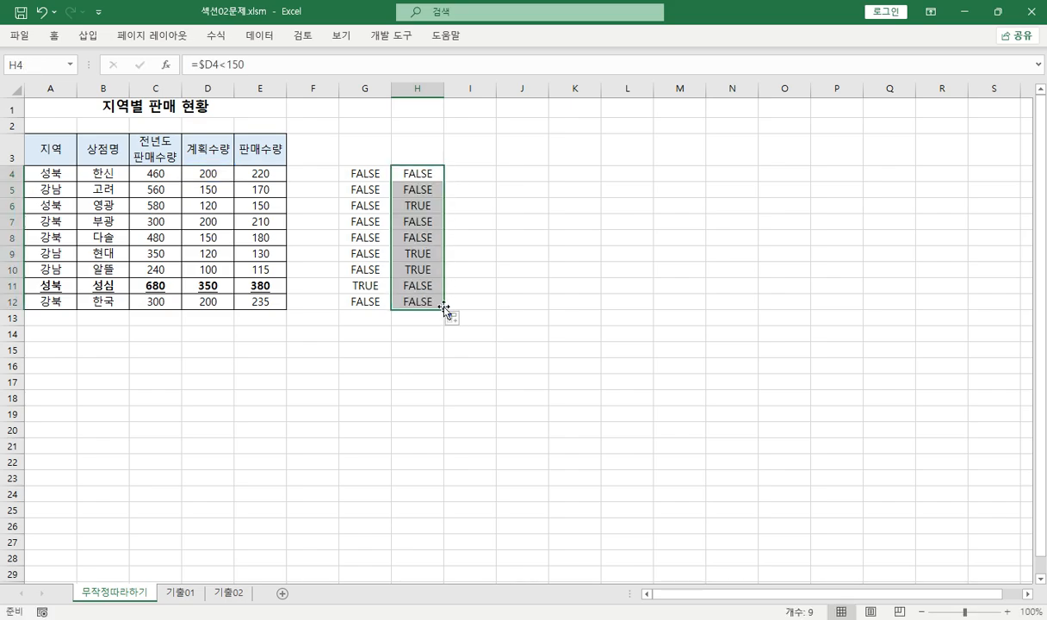
Compare the TRUE results in column H with the planned quantities (계획수량) in column D for rows 6, 9 and 10.
click(425, 205)
click(424, 205)
click(416, 252)
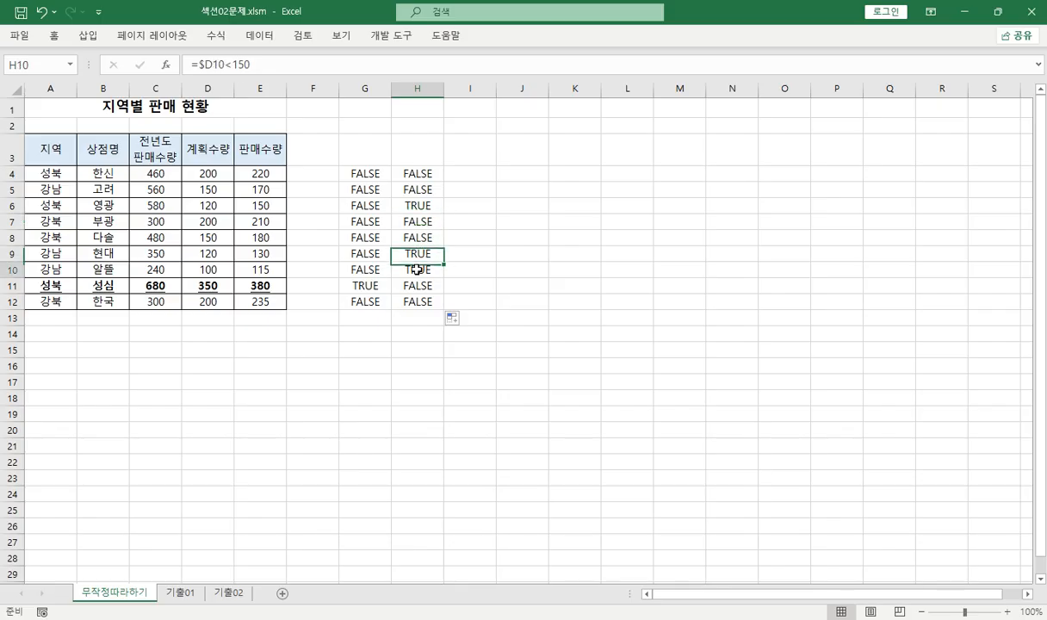
click(416, 269)
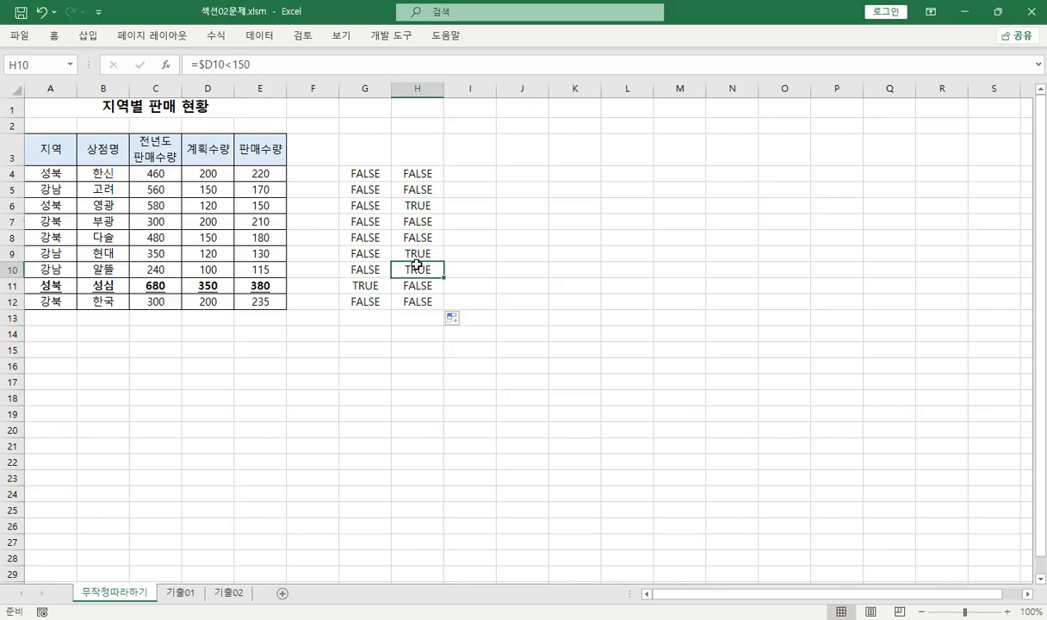
click(417, 174)
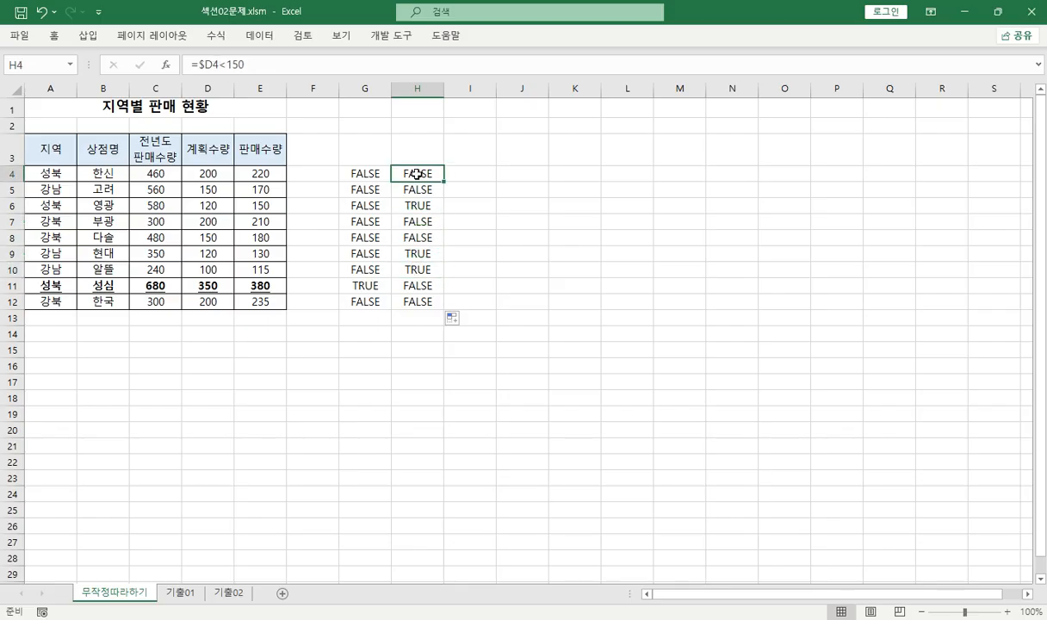
click(202, 206)
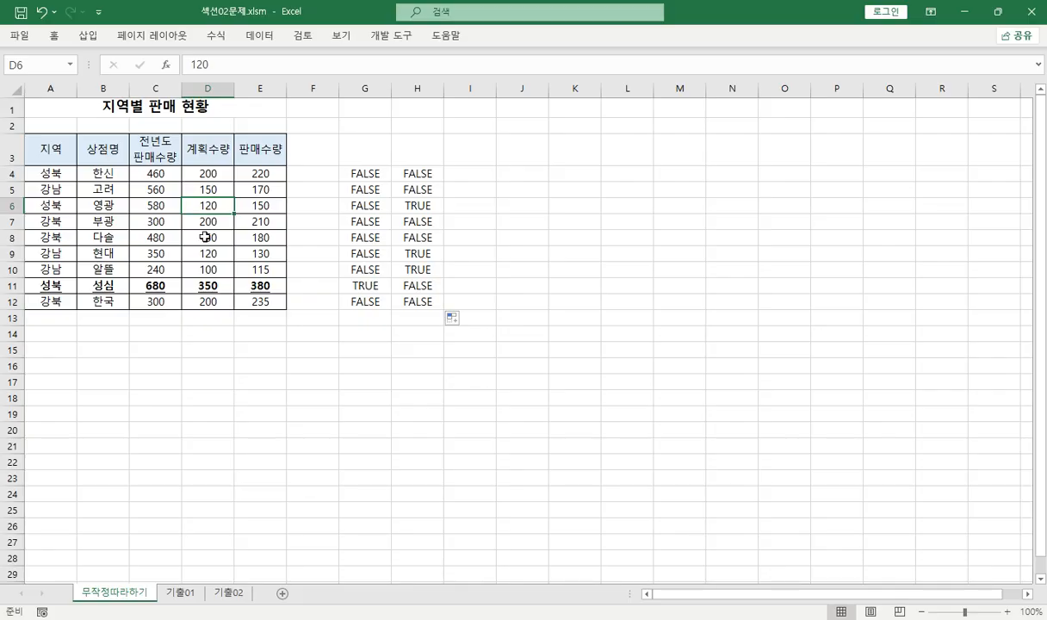
click(198, 252)
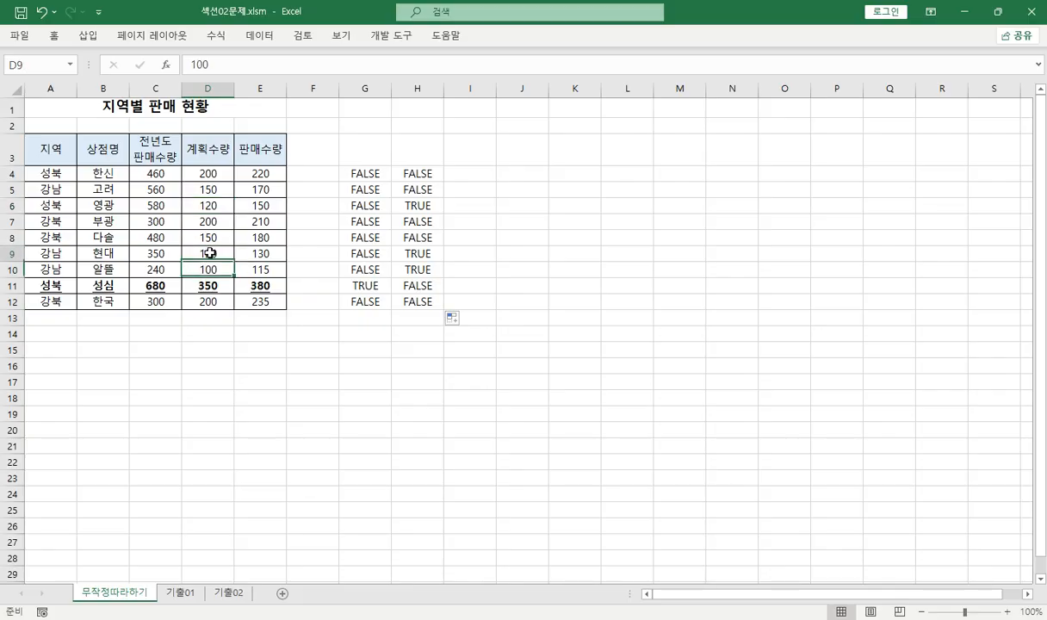
click(213, 201)
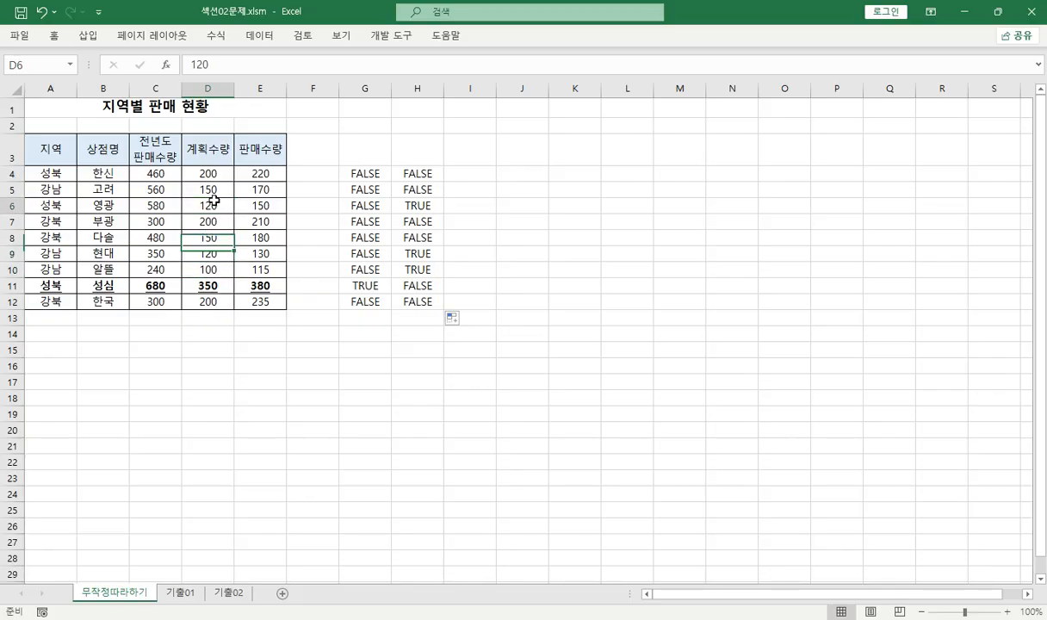
Copy the full formula text of cell H4, then leave cell editing.
click(420, 173)
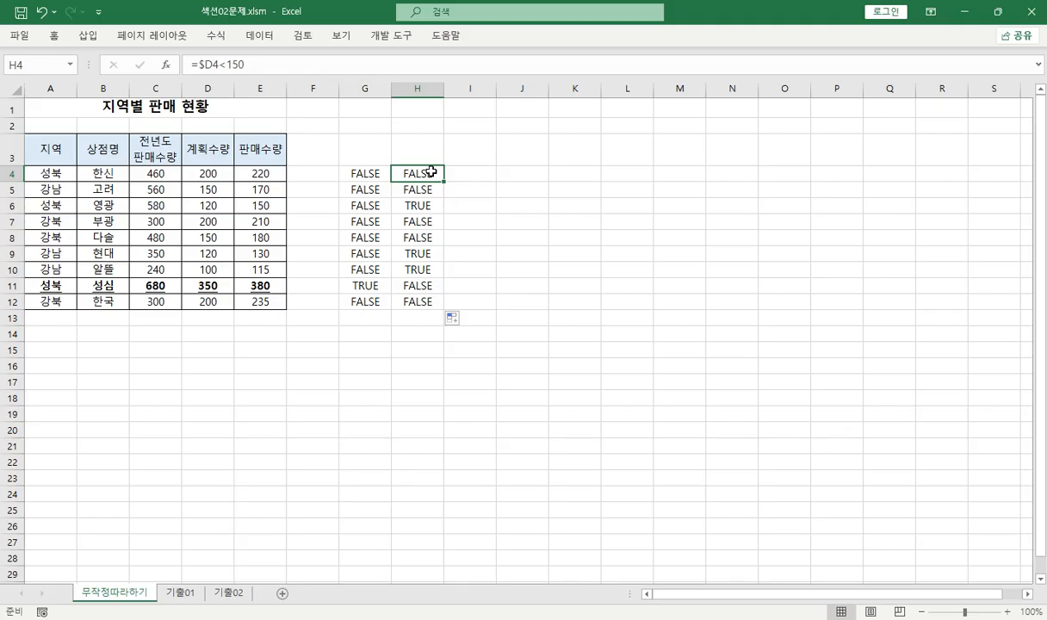
click(258, 62)
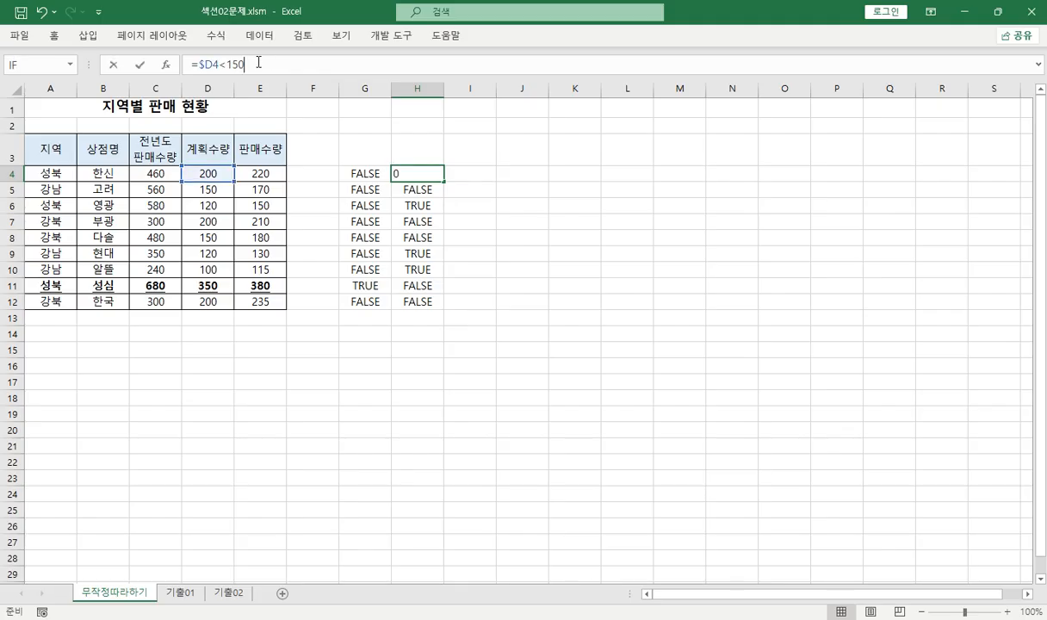
drag(258, 62, 144, 65)
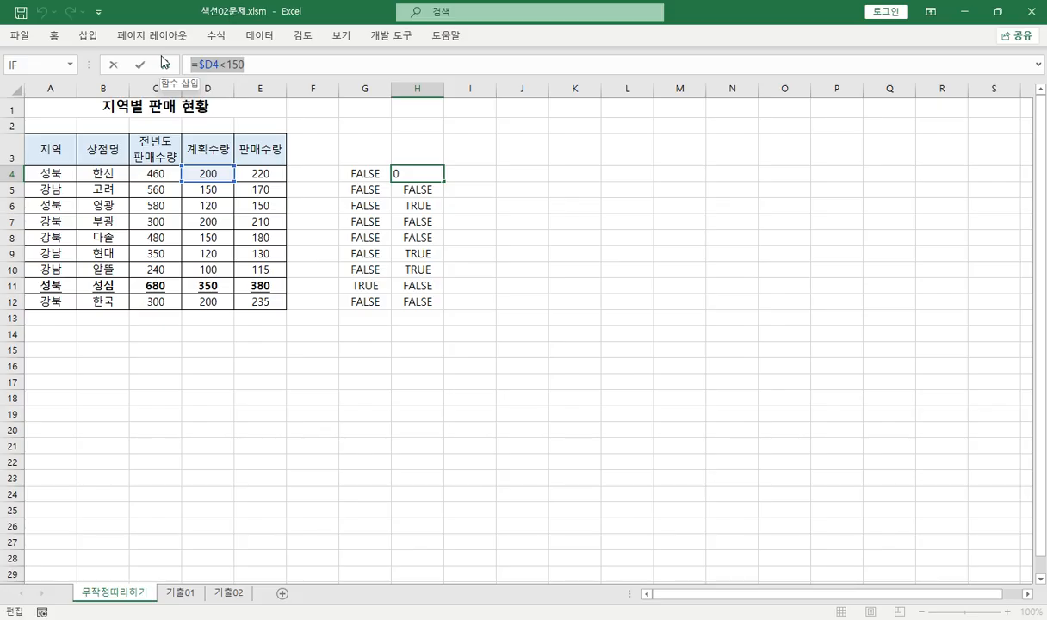
key(Return)
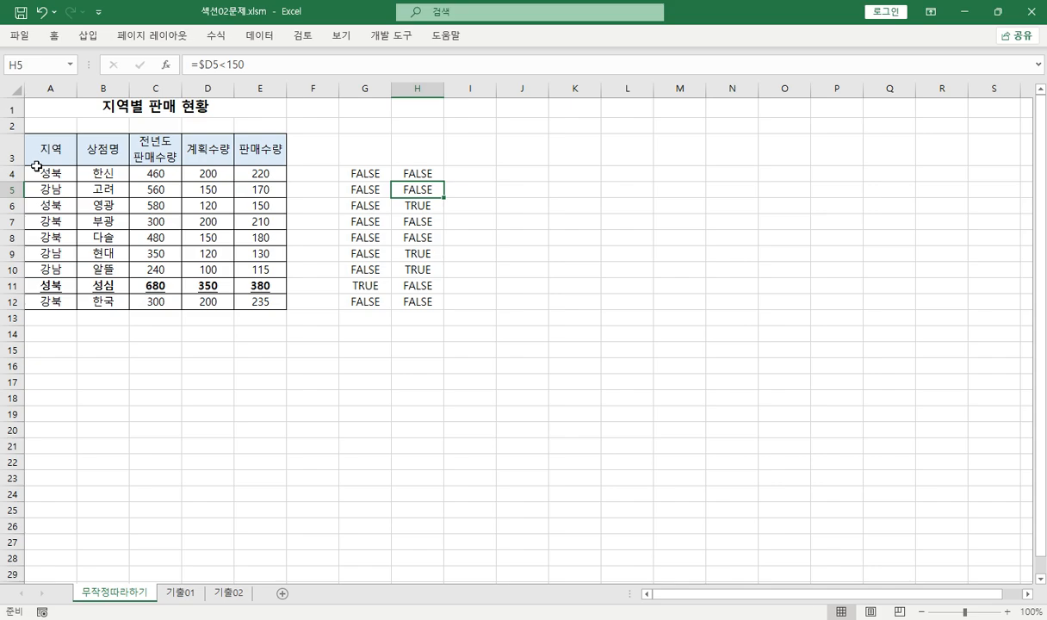
Create a second formula-based conditional formatting rule for A4:E12 with the condition =$D4<150.
drag(37, 166, 257, 304)
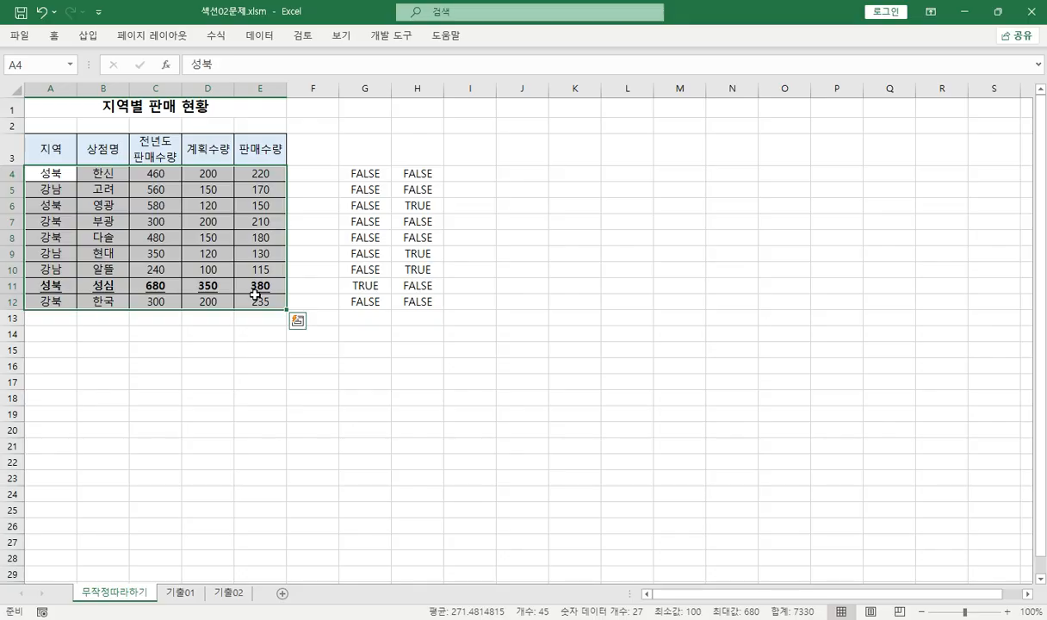
click(55, 36)
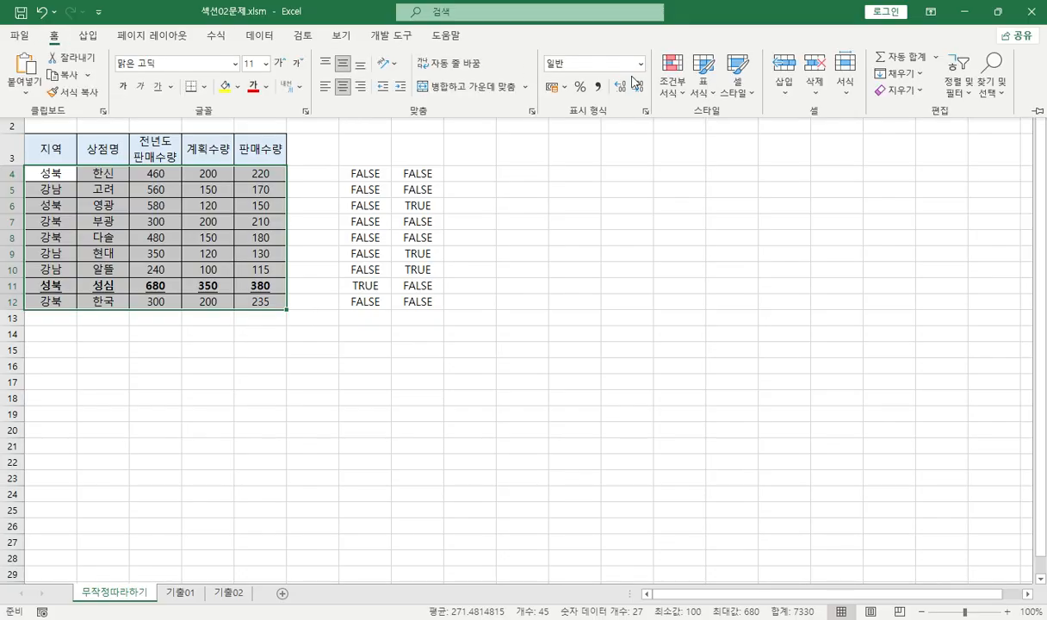
click(680, 83)
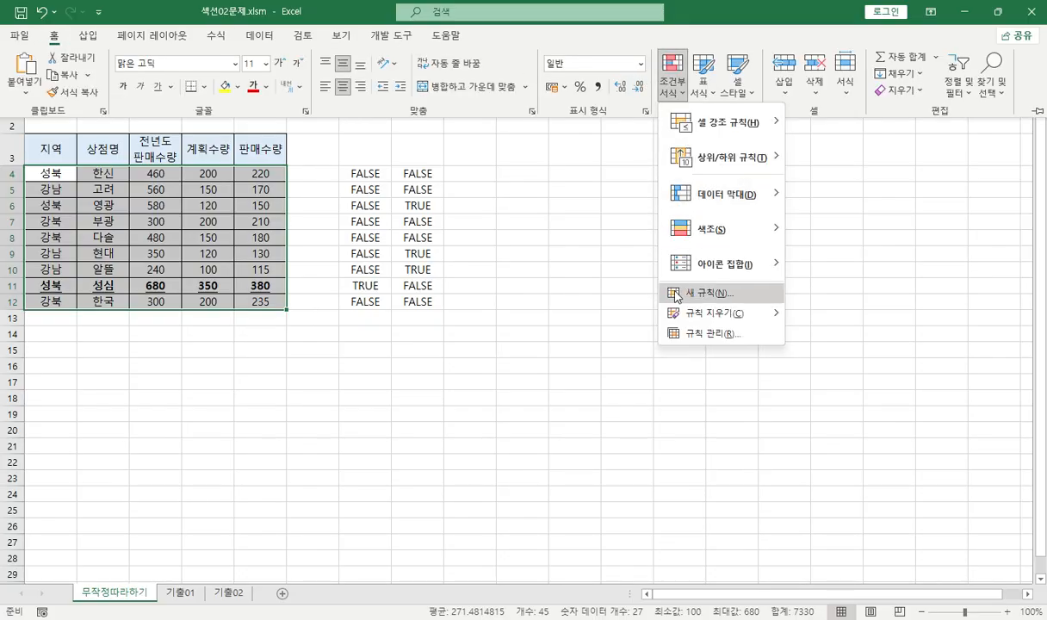
click(680, 301)
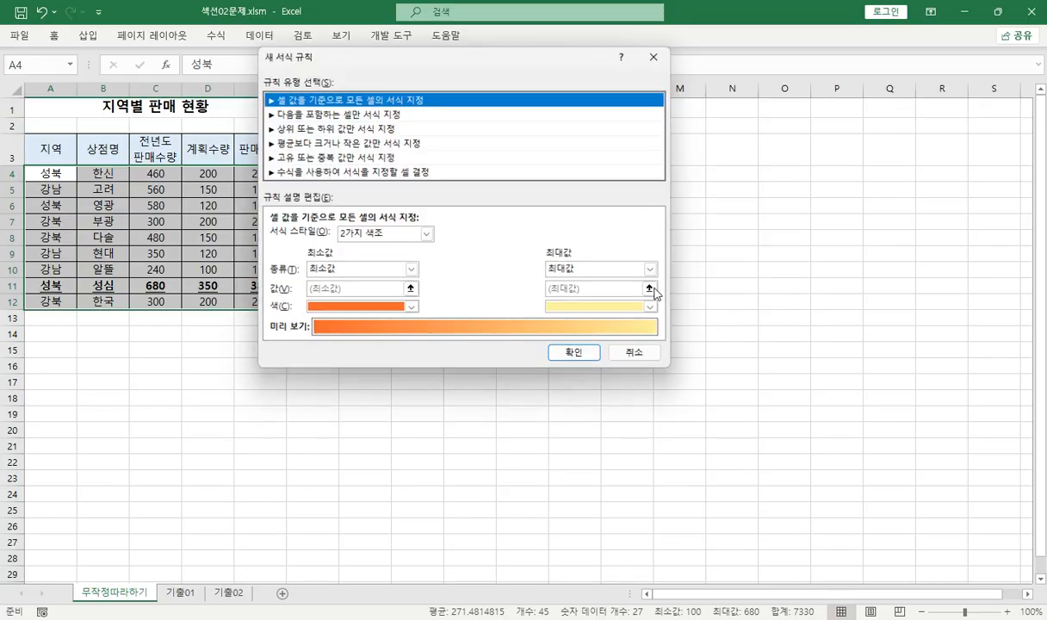
click(296, 170)
drag(296, 56, 349, 57)
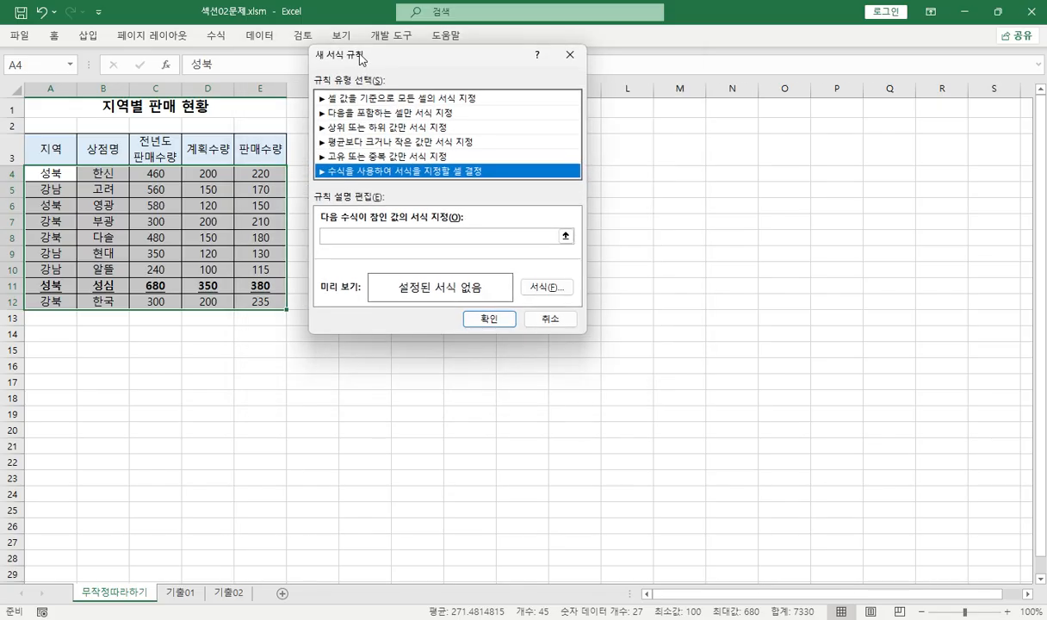
click(349, 235)
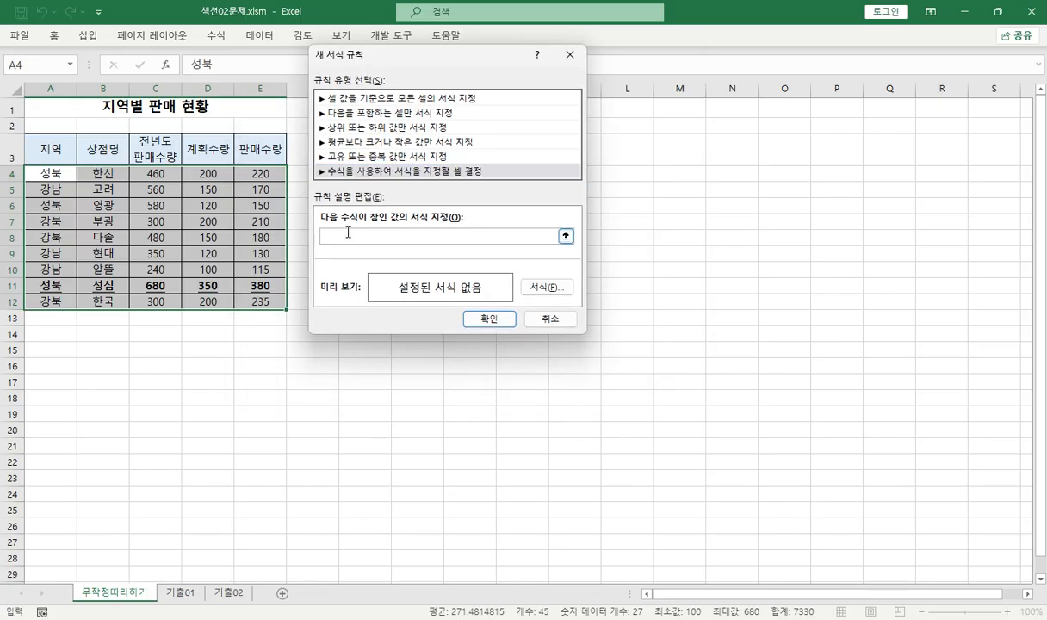
text(=$D4<150)
Give the rule a standard red font color and italic (기울임꼴) style, and apply it to the selected range.
click(539, 288)
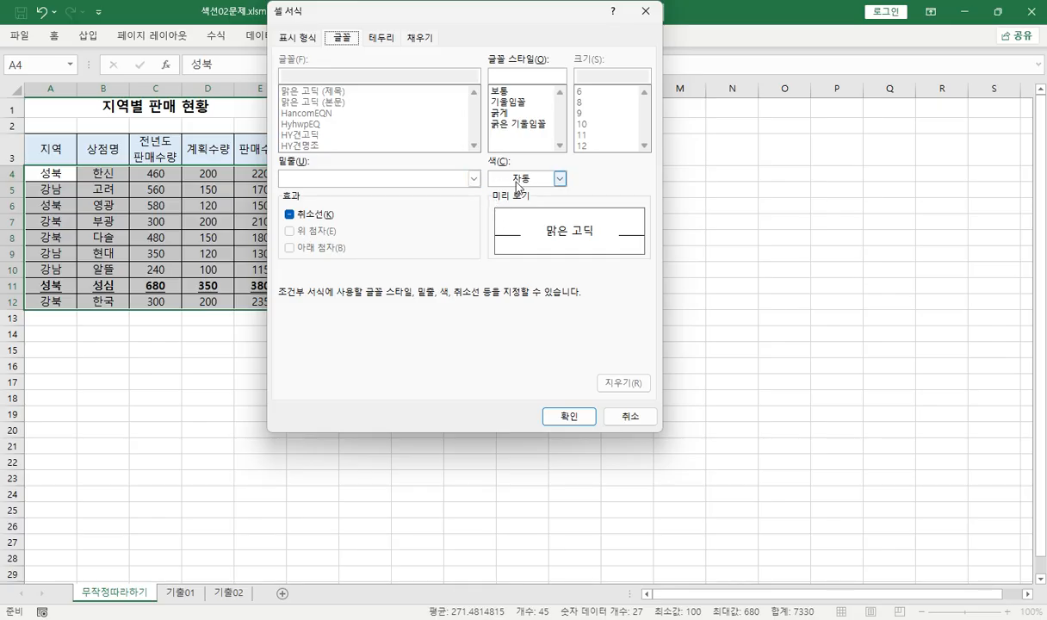
click(518, 180)
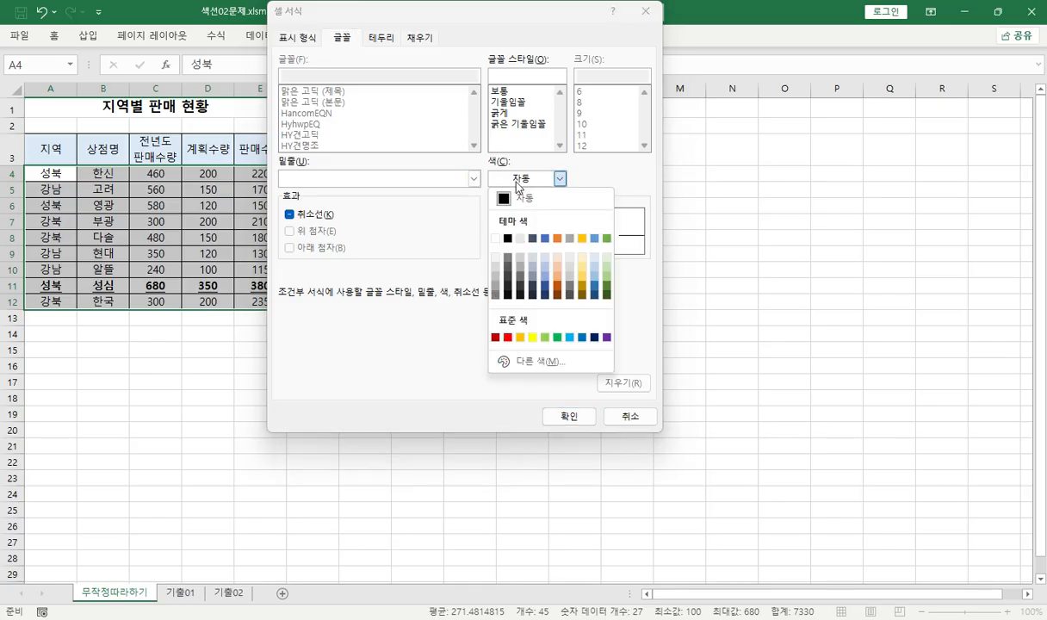
click(508, 337)
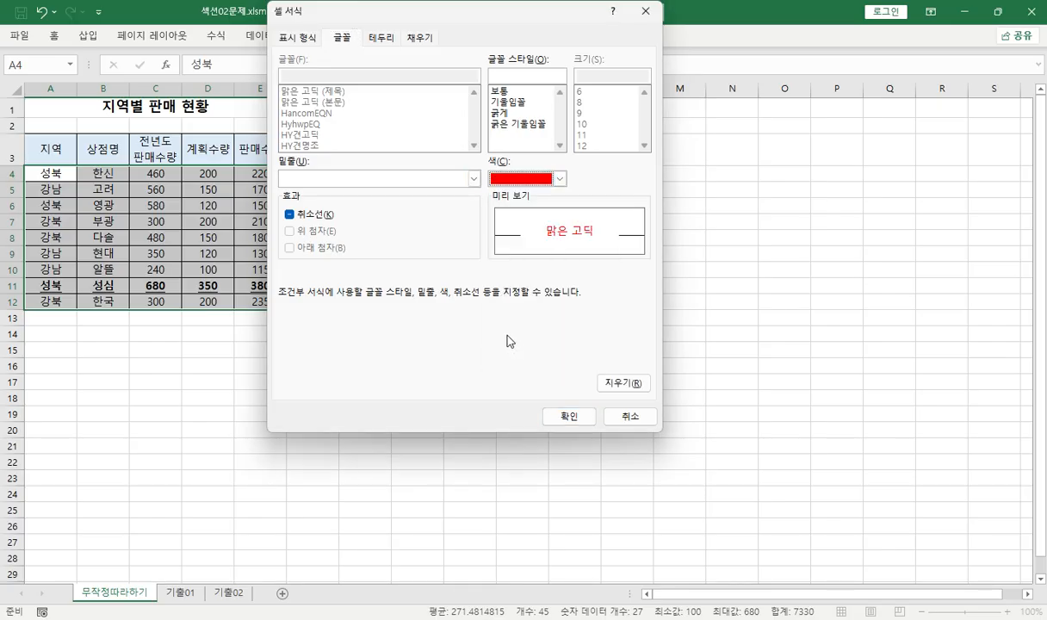
click(514, 102)
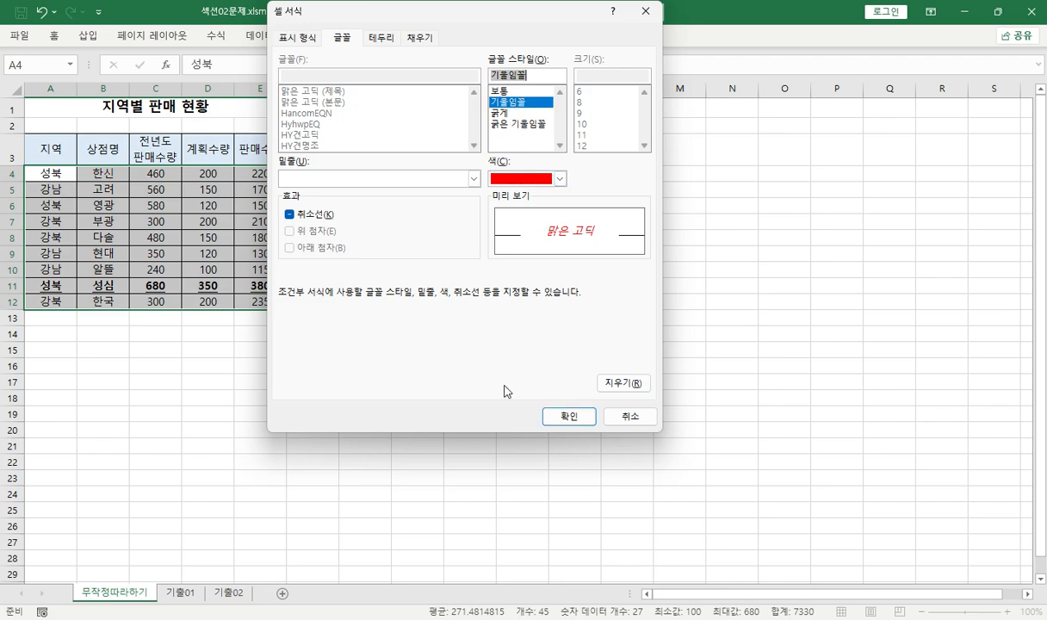
click(569, 417)
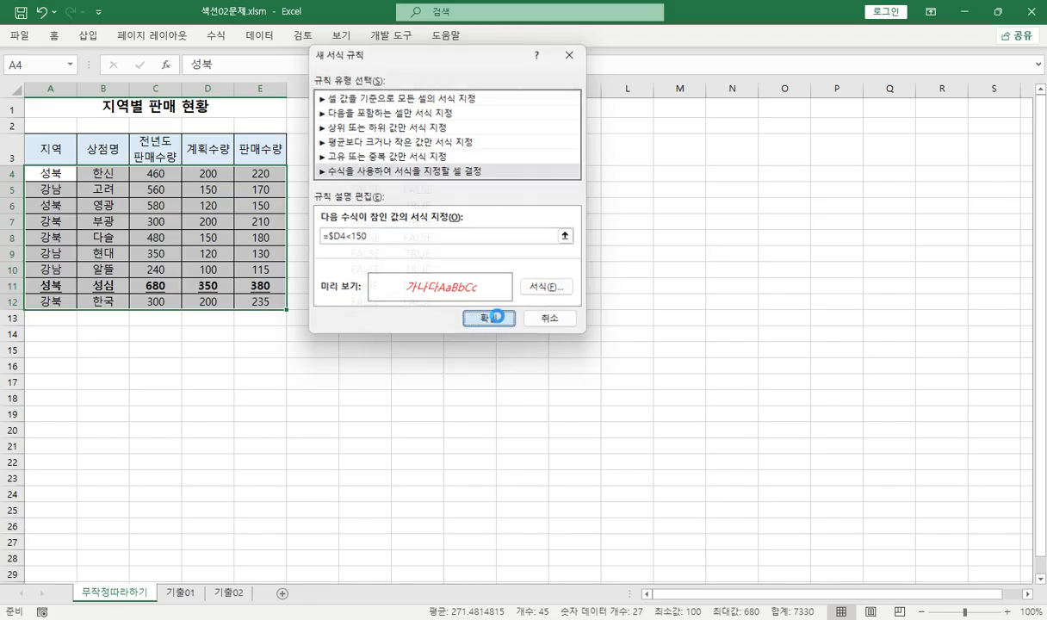
click(478, 317)
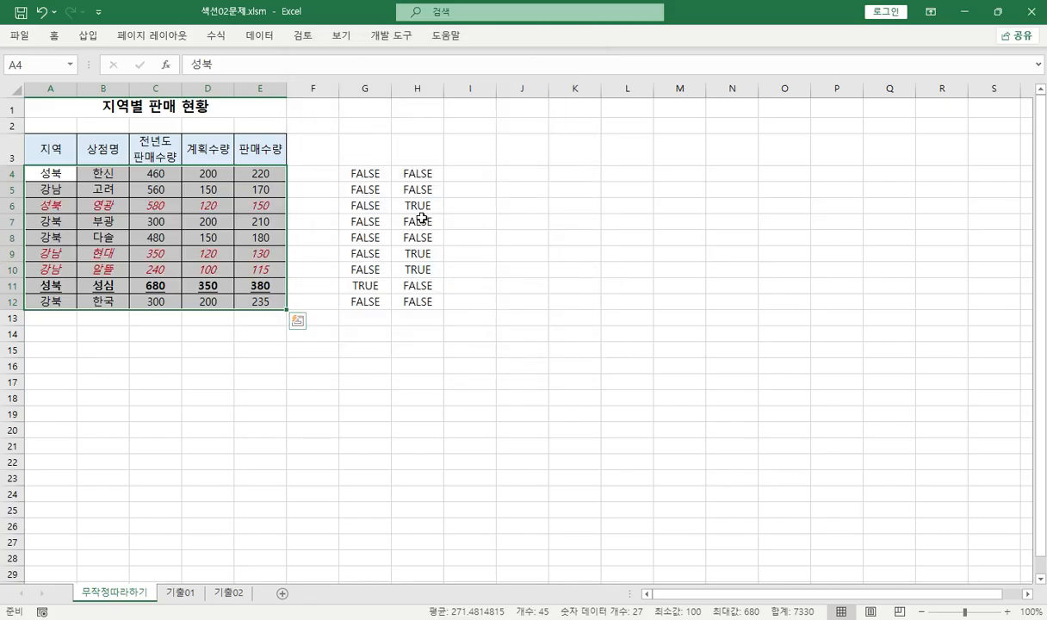
Check the formatted rows 6, 9 and 10 against their helper results in column H.
drag(409, 206, 227, 204)
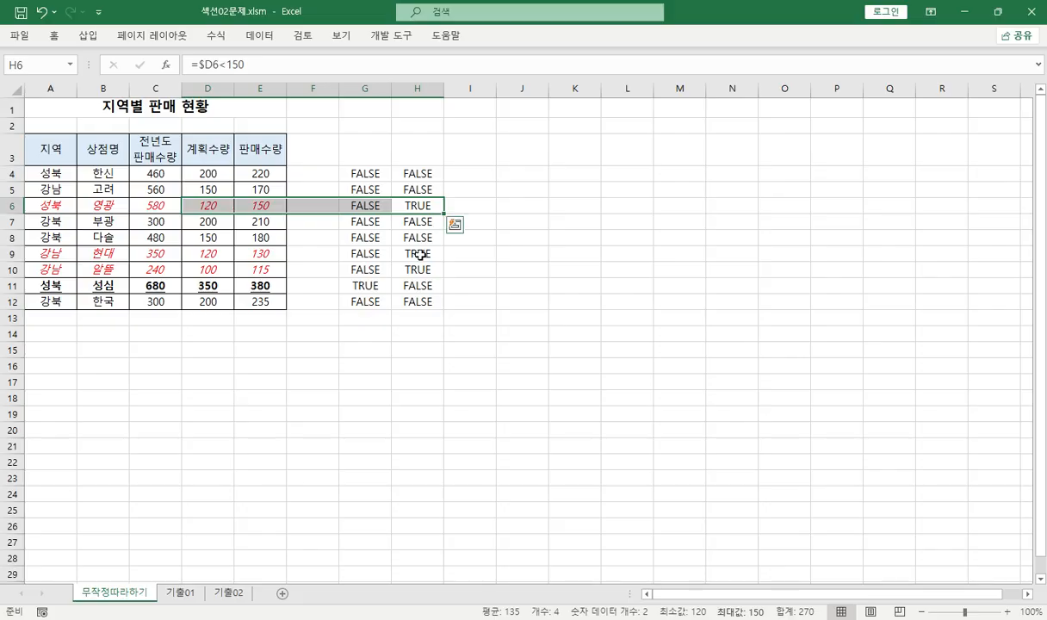
ctrl+drag(419, 254, 211, 253)
ctrl+drag(412, 270, 215, 263)
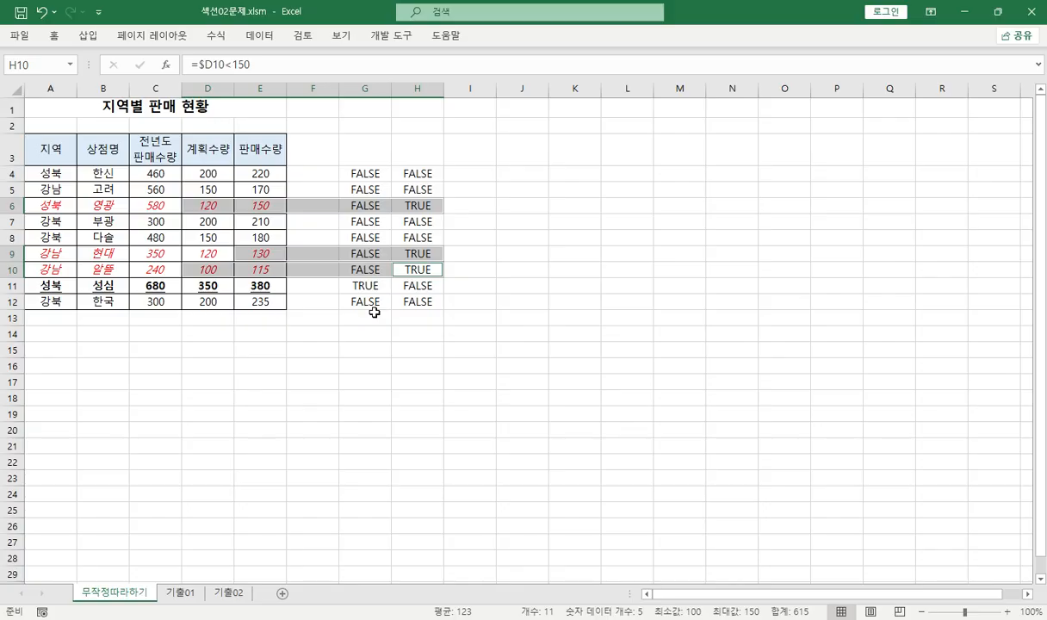
click(424, 25)
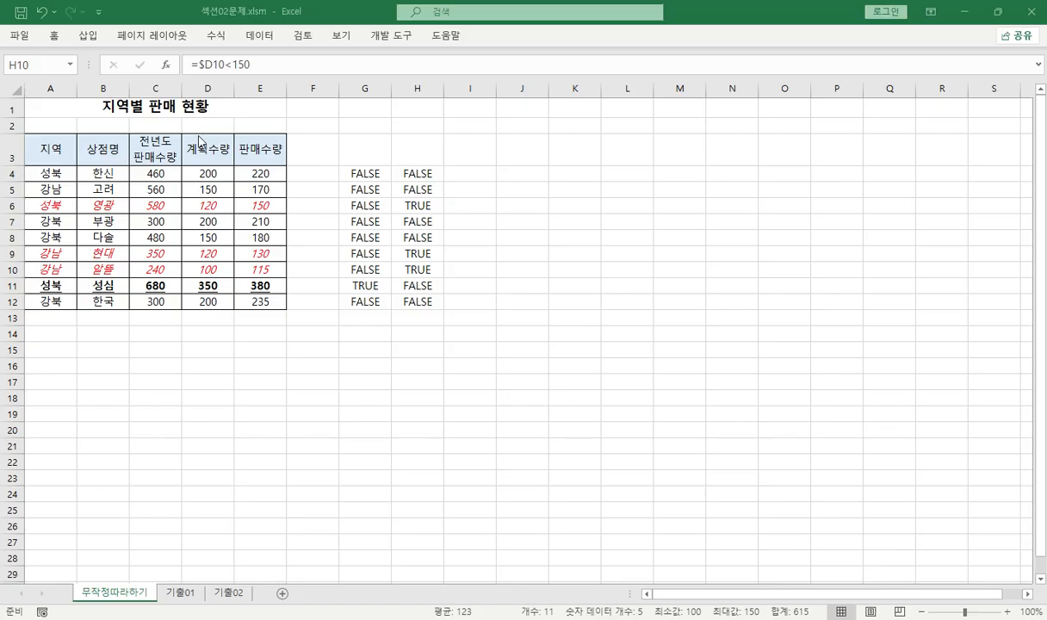
key(Escape)
click(315, 201)
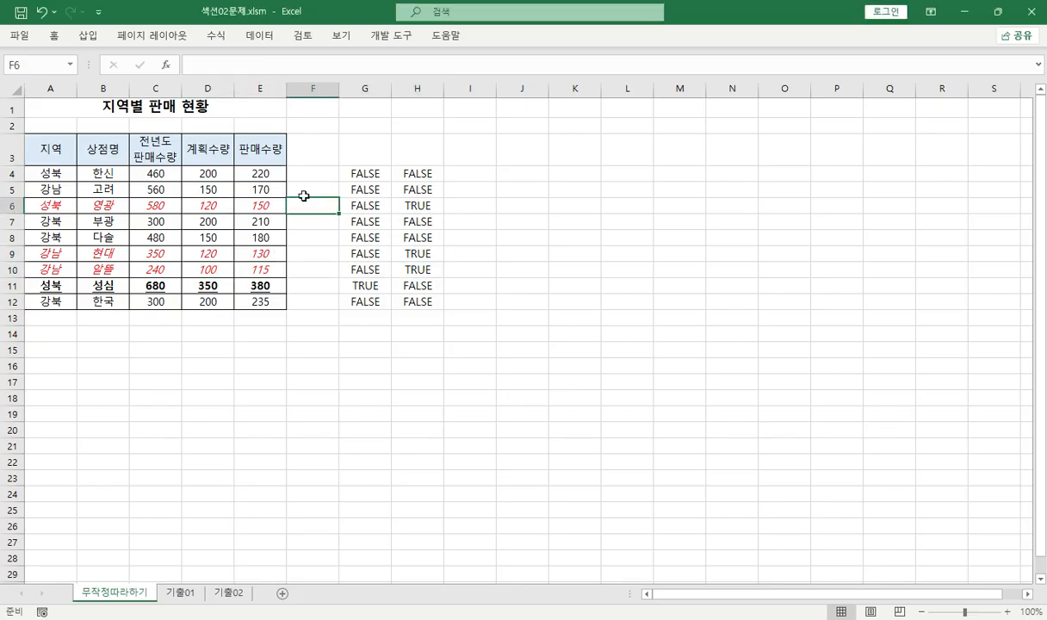
click(54, 37)
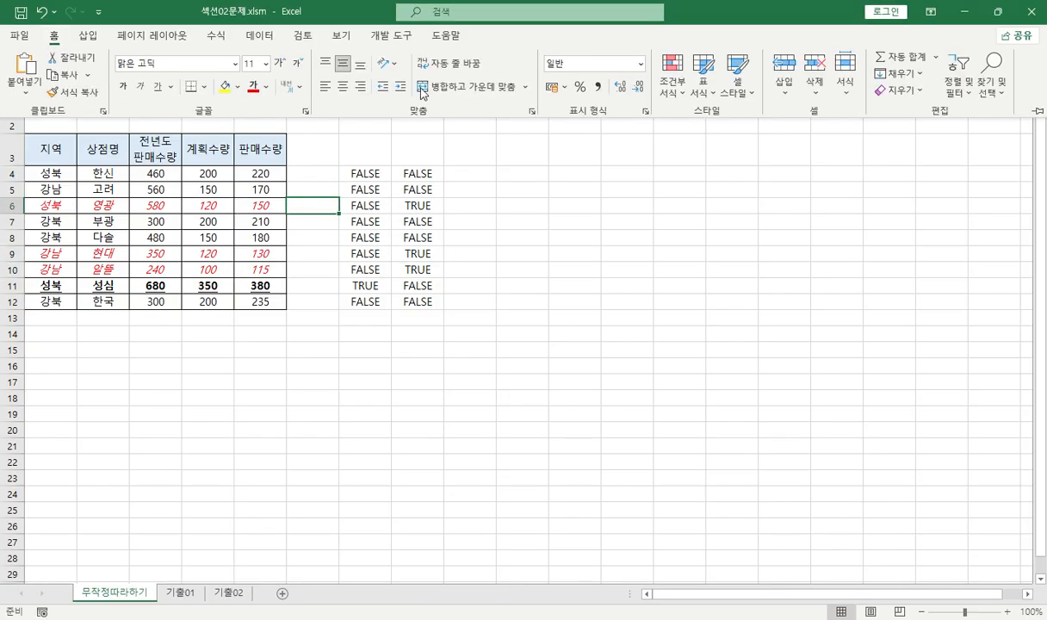
click(588, 224)
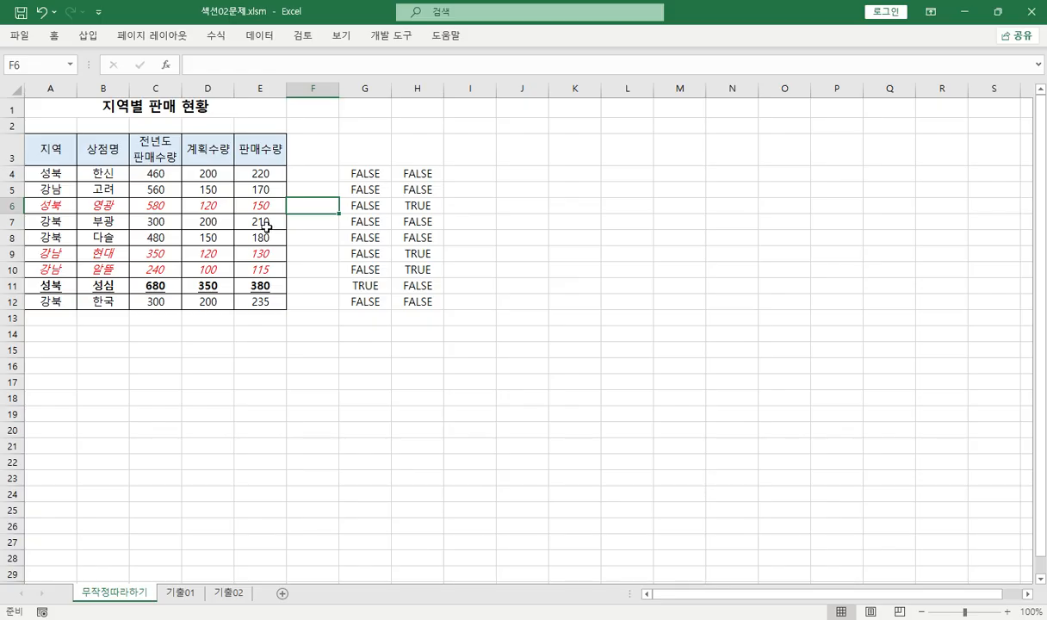
Clear all conditional formatting rules from the entire sheet.
click(164, 222)
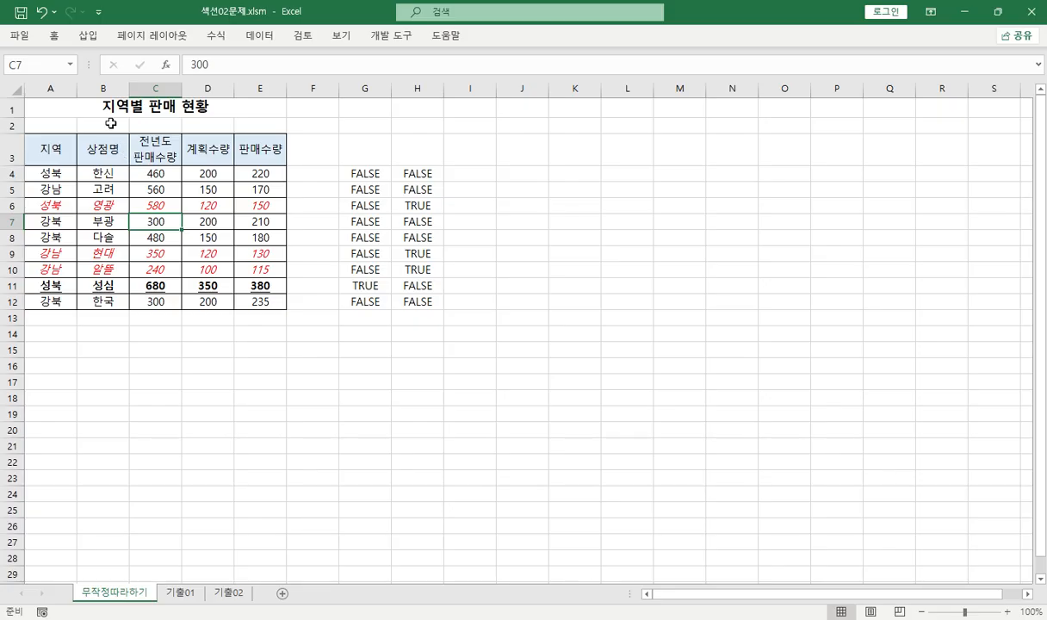
click(60, 39)
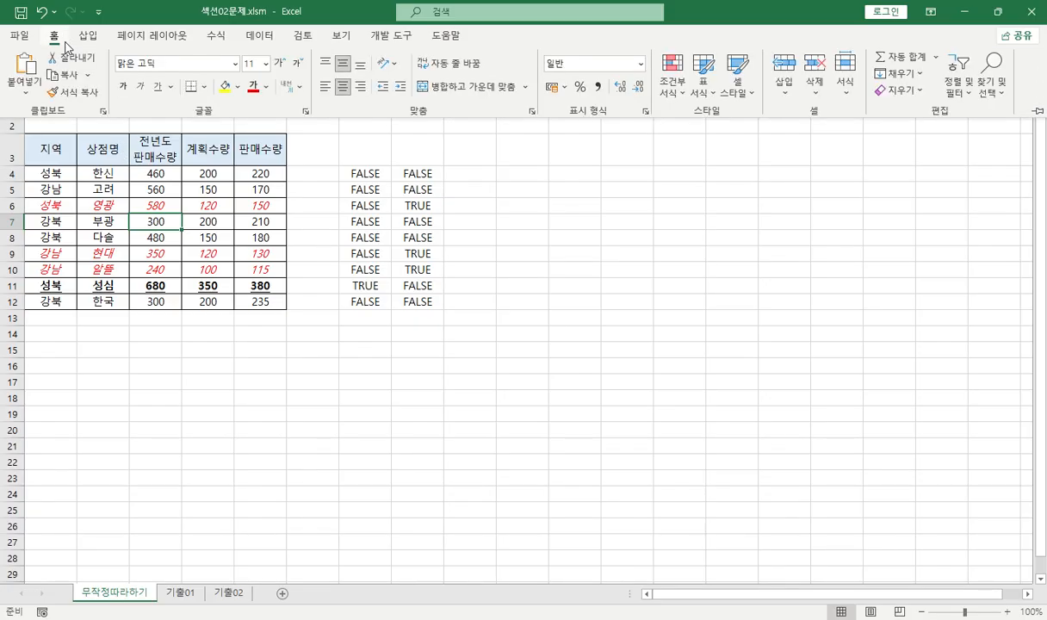
click(671, 81)
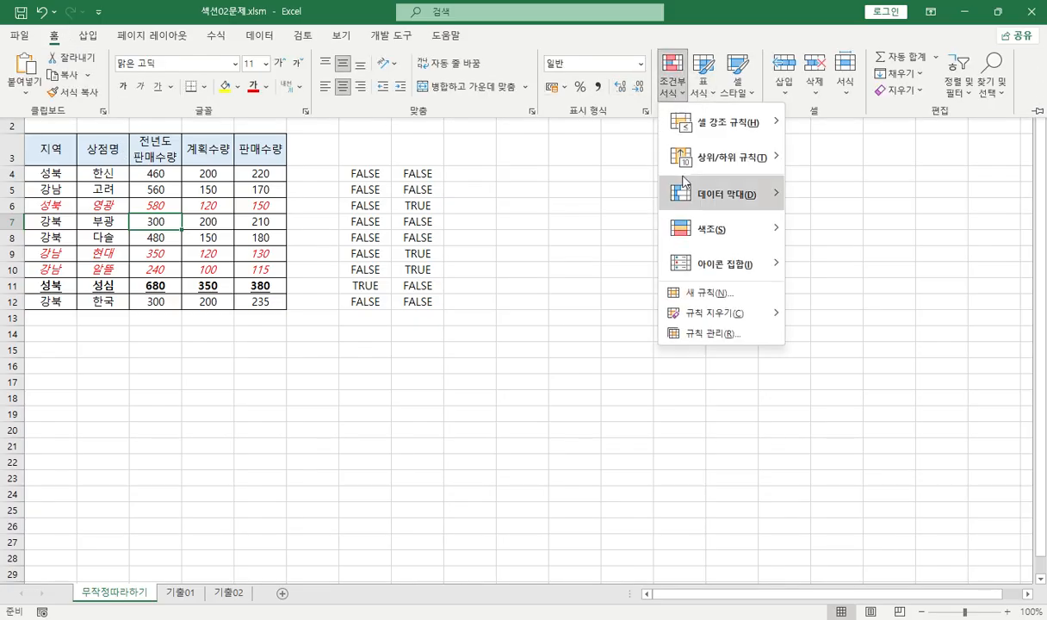
mouse_move(702, 325)
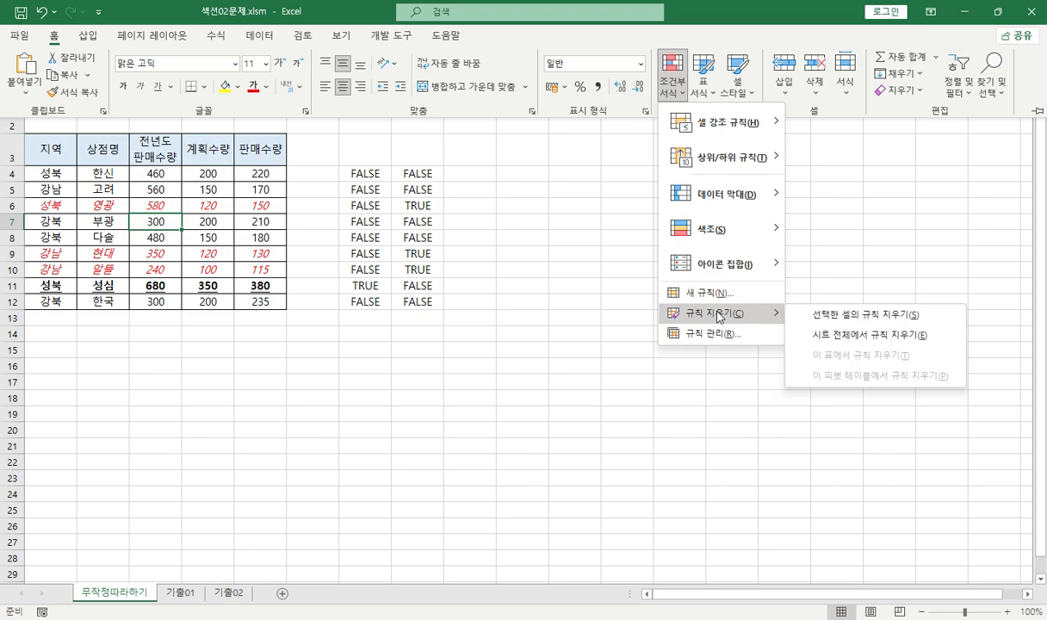
click(837, 340)
click(154, 206)
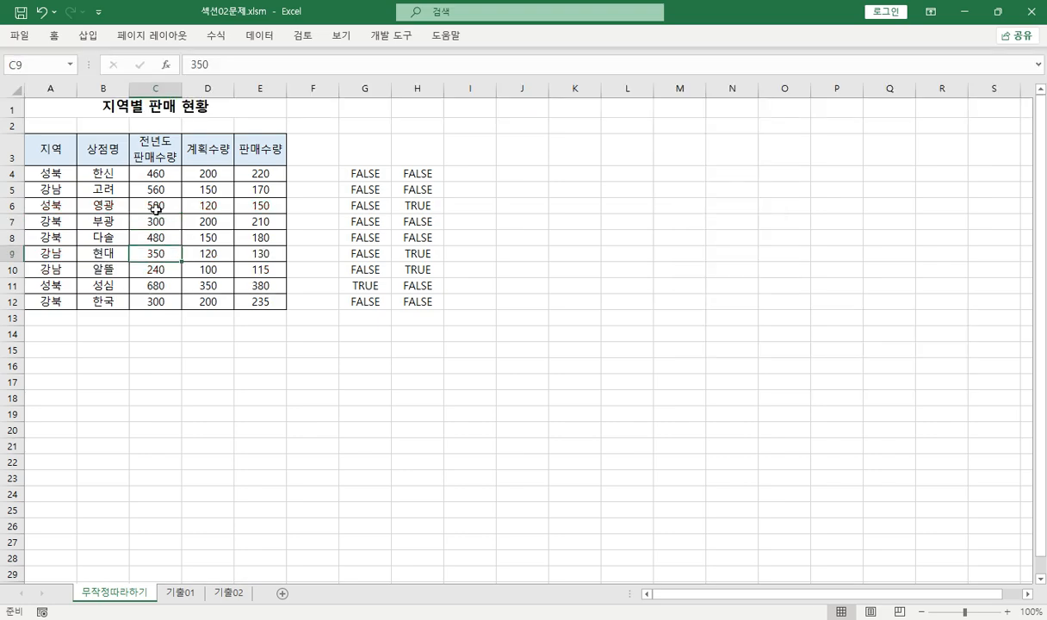
drag(55, 174, 255, 297)
click(207, 221)
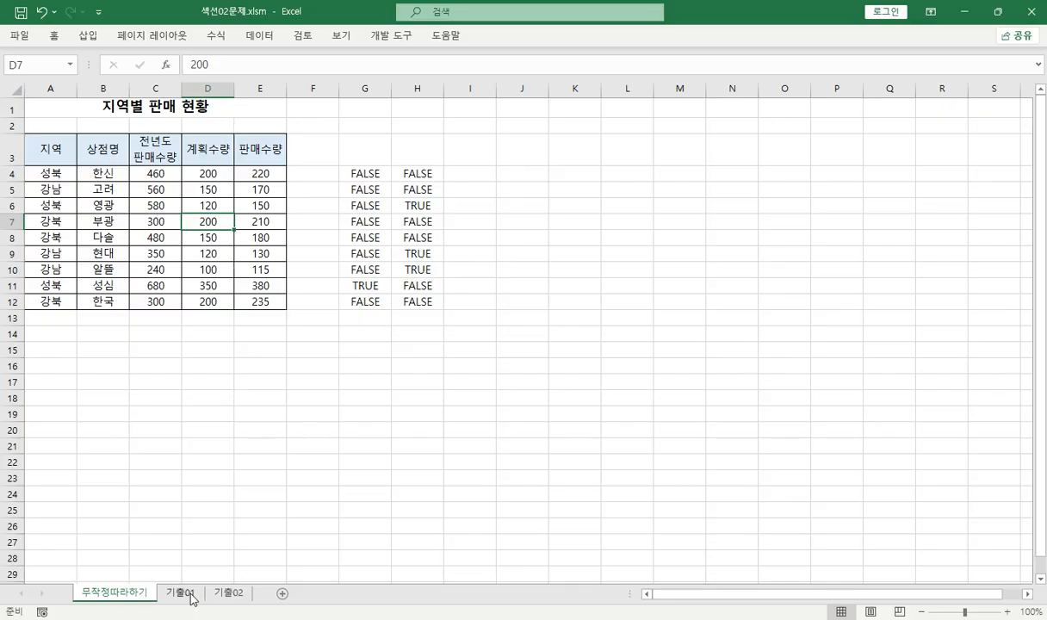
Delete the helper columns G and H from the sheet.
drag(360, 89, 414, 88)
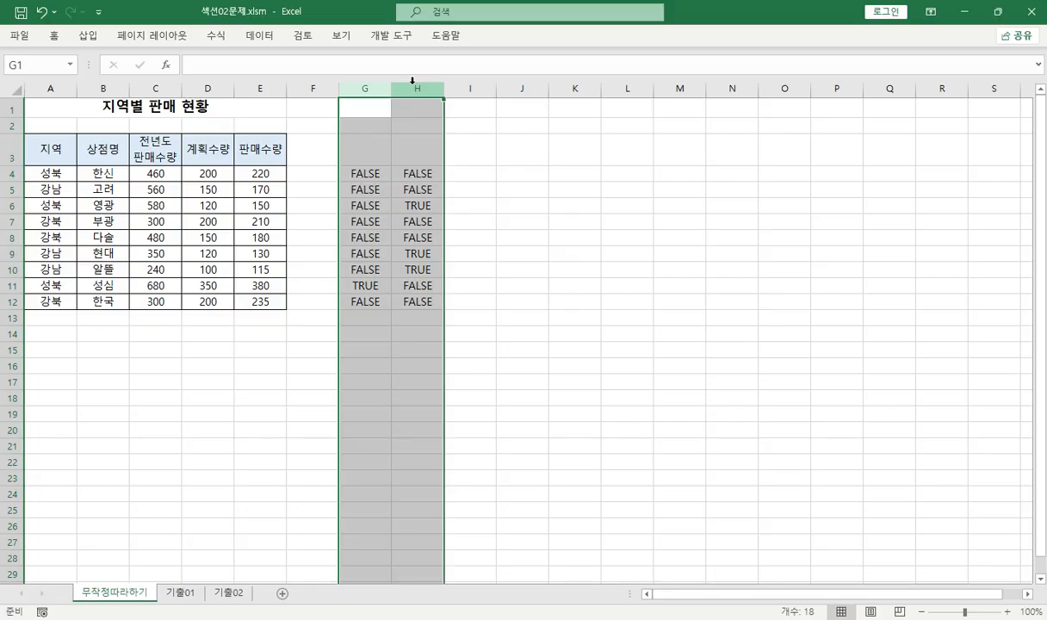
right_click(412, 81)
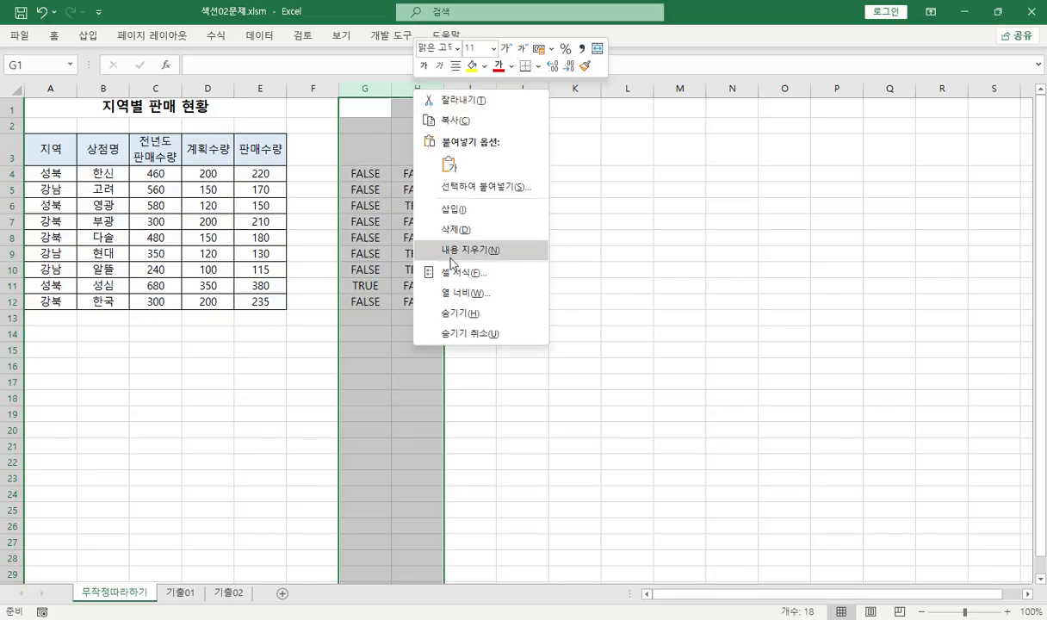
click(454, 228)
click(355, 220)
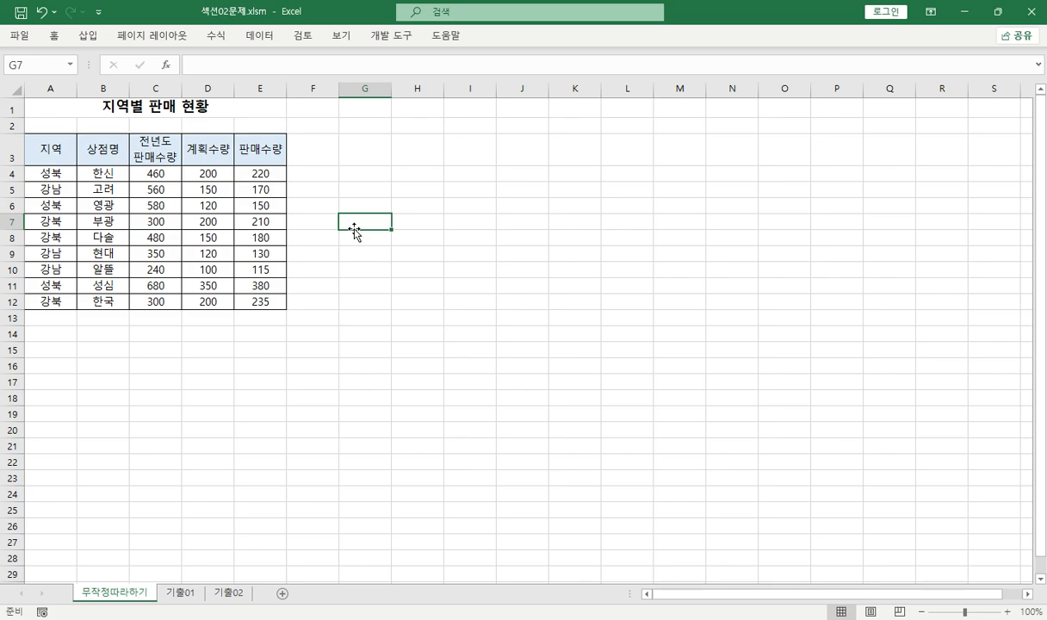
On the 기출01 sheet, extract the year of the hire date in B12 into cell B14 with =YEAR(B12).
click(180, 594)
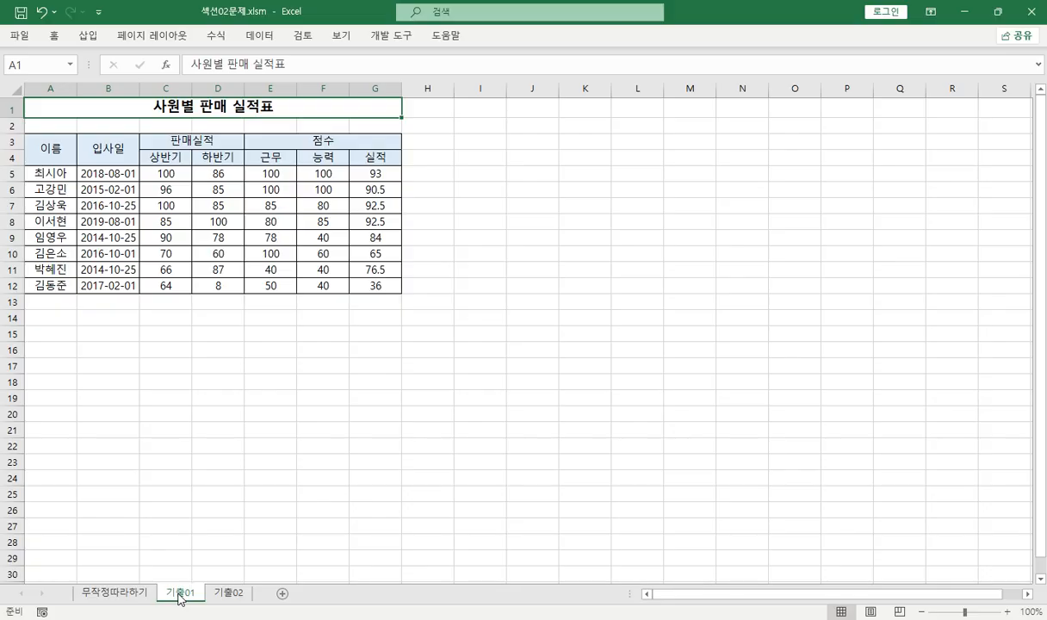
click(93, 317)
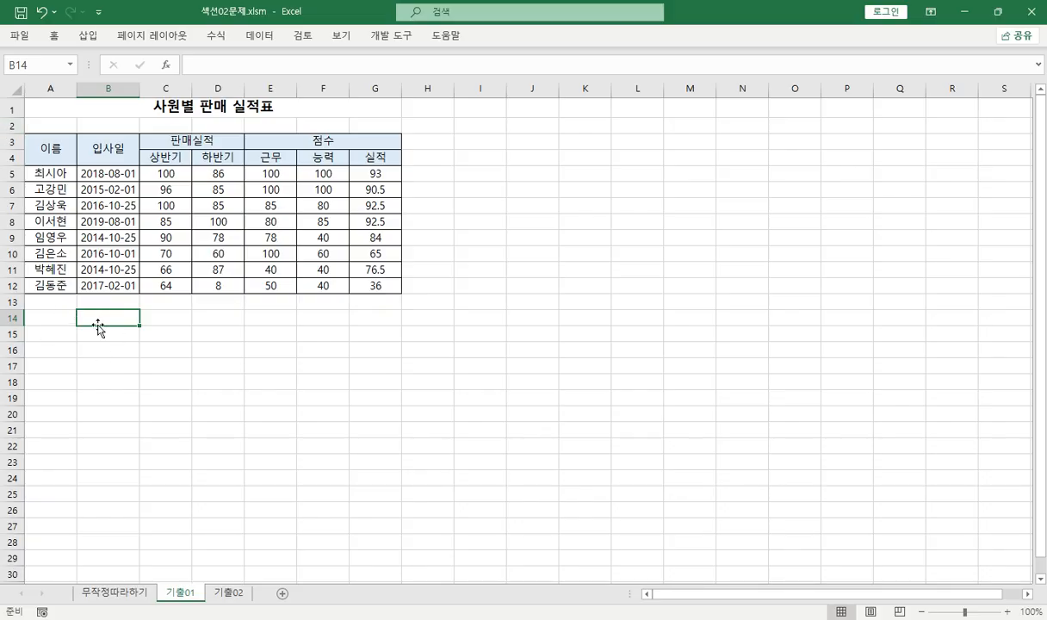
click(106, 285)
drag(105, 294, 104, 315)
text(=ye)
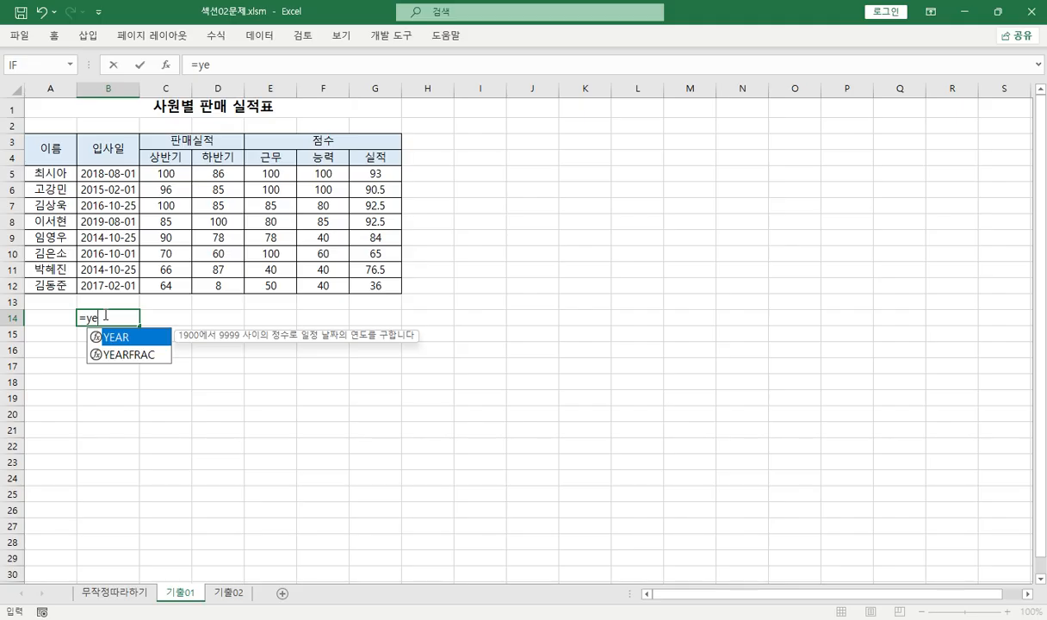
key(Tab)
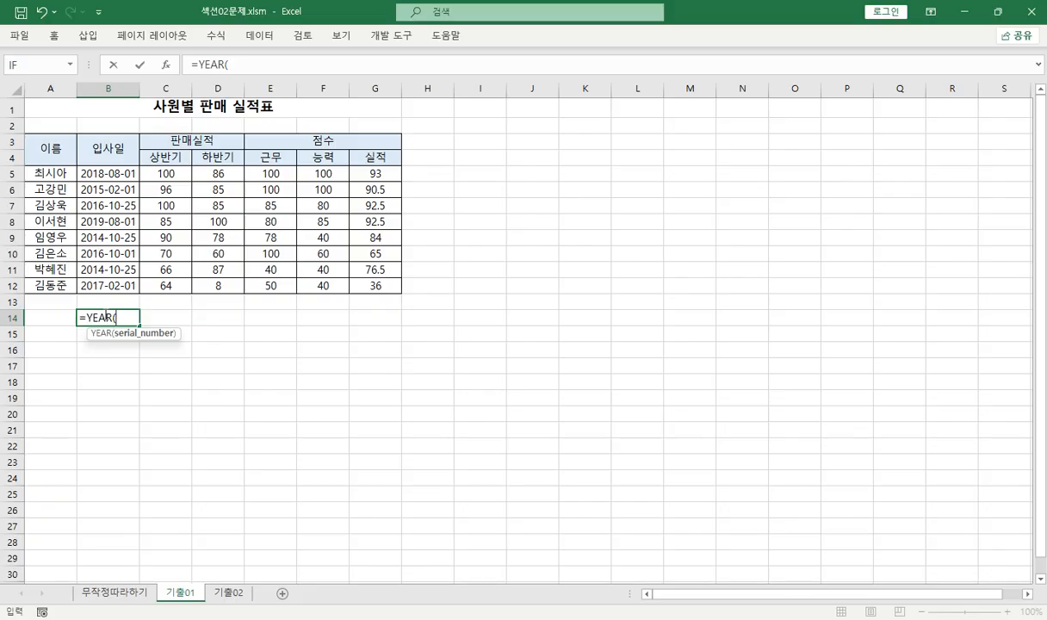
click(109, 287)
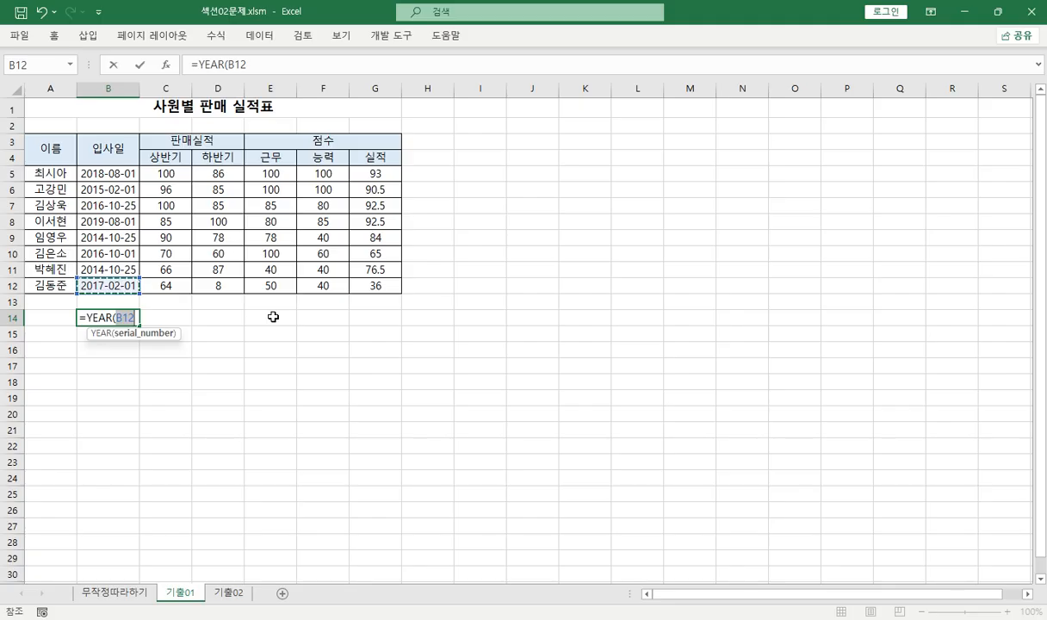
key(Return)
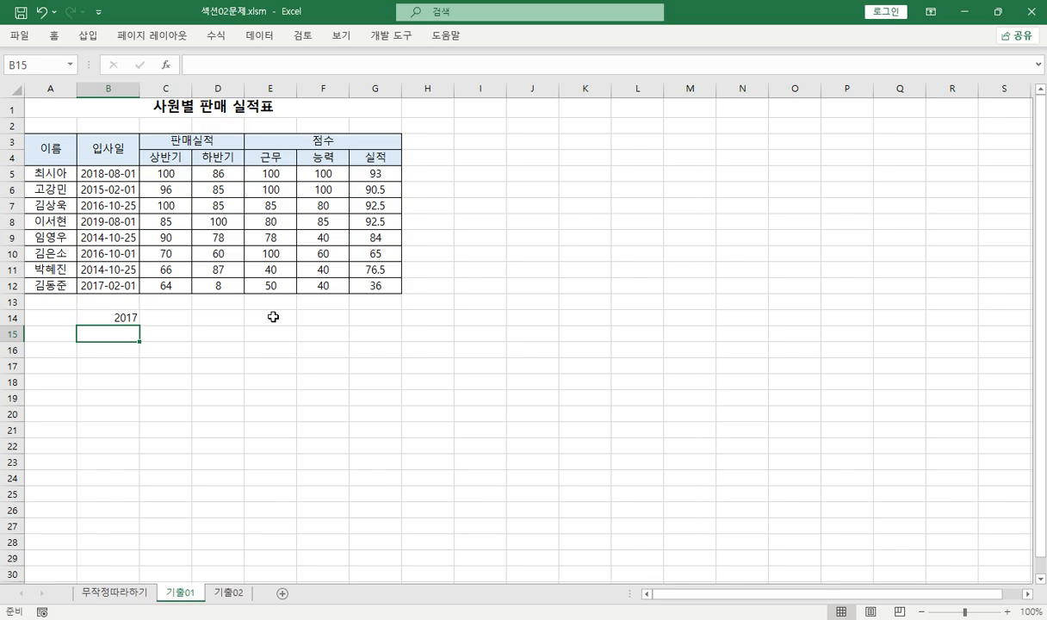
Extract the month of the hire date in B12 into cell B15 with the MONTH function.
text(=mo)
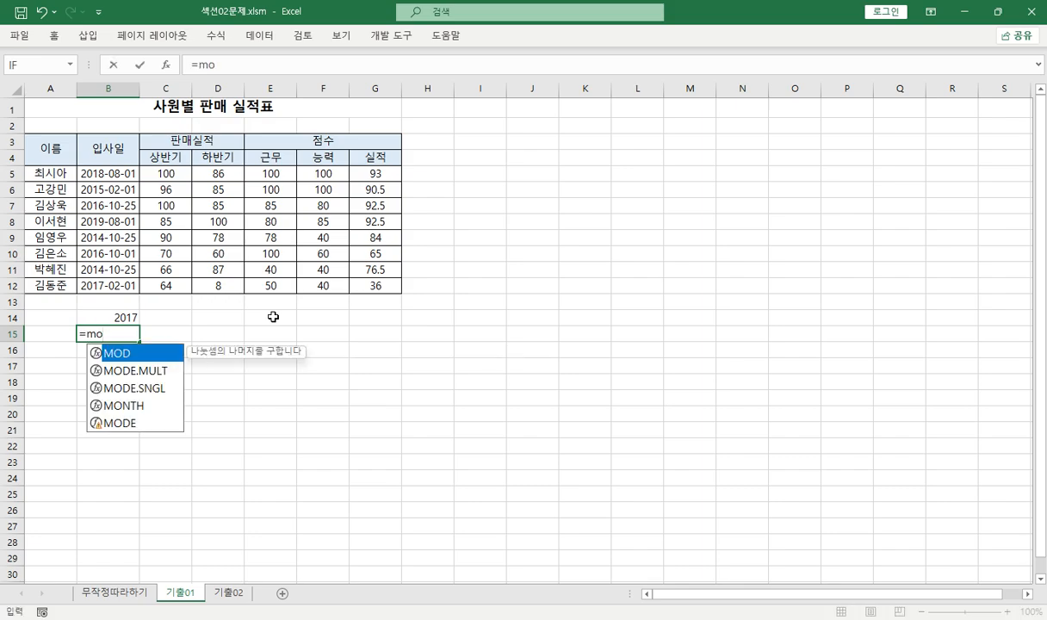
key(Down)
key(Down)
key(Down)
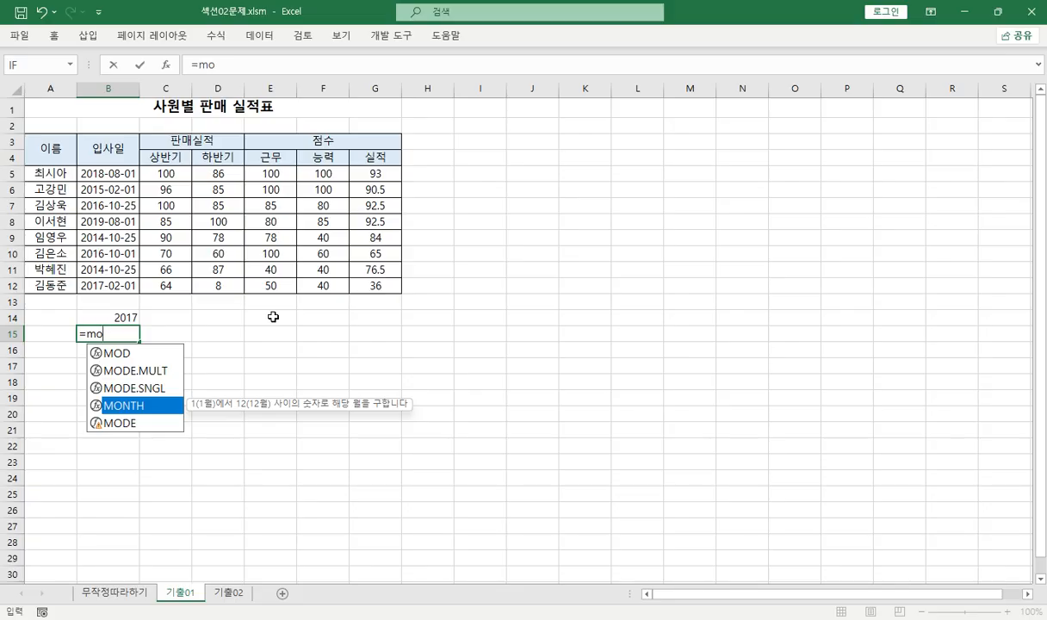
key(Tab)
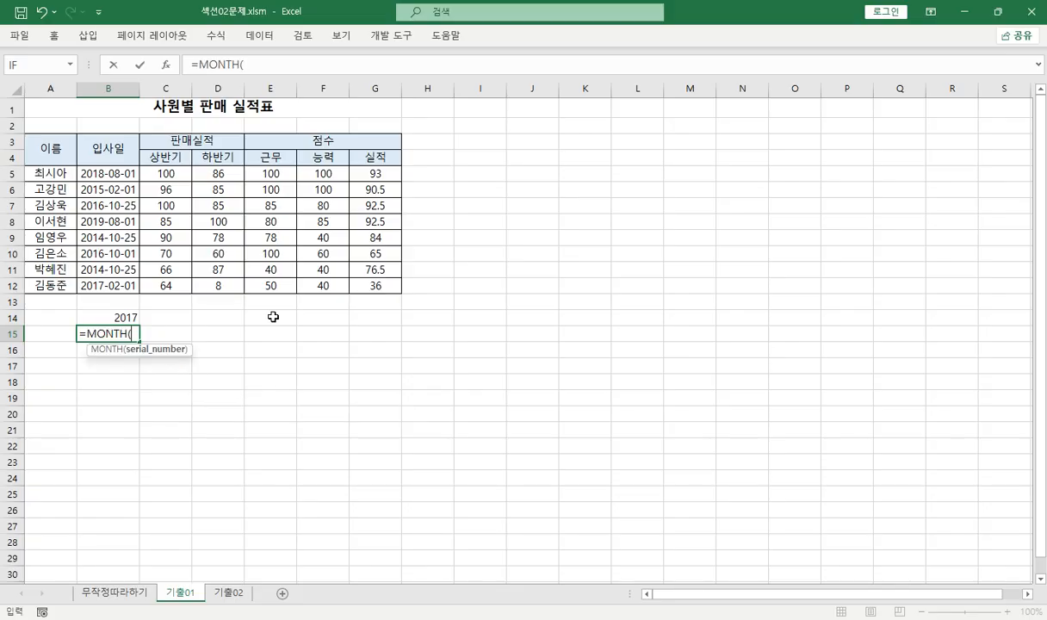
click(102, 284)
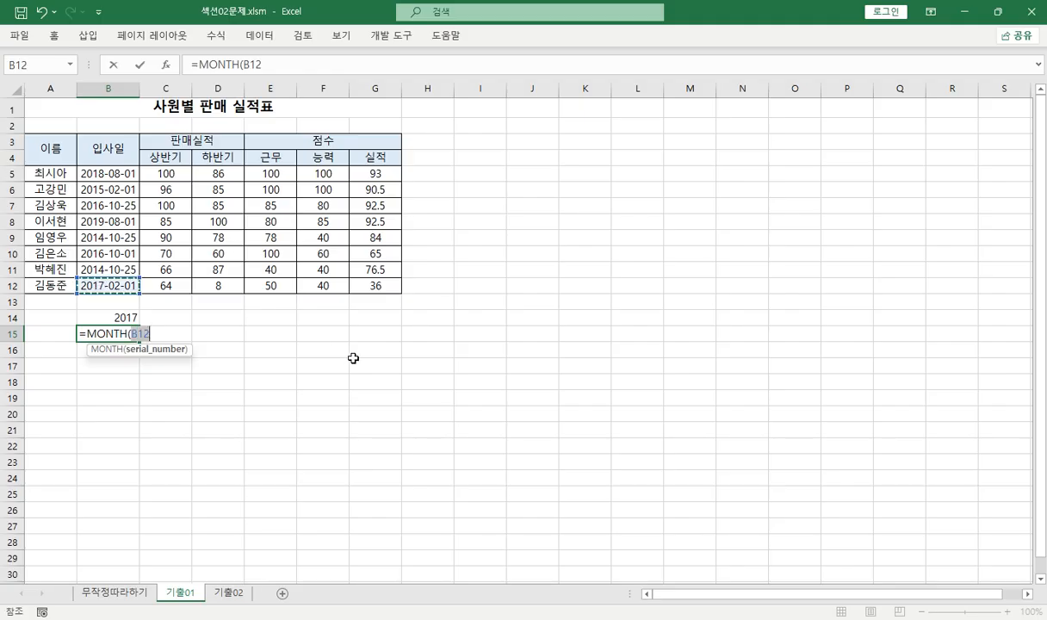
key(Return)
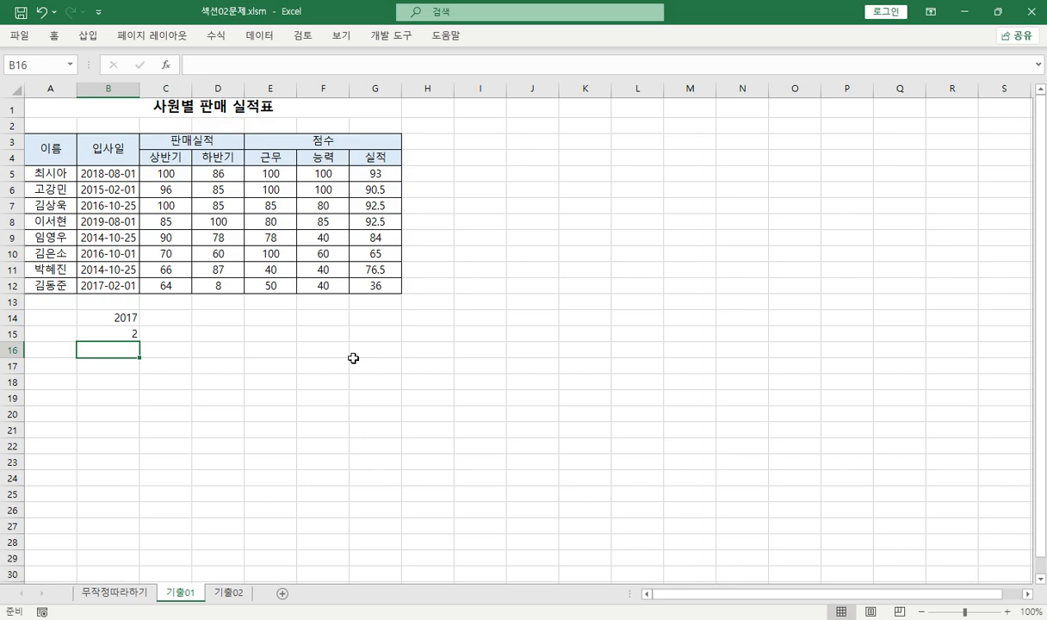
Extract the day of the hire date in B12 into cell B16 with =DAY(B12).
text(=da)
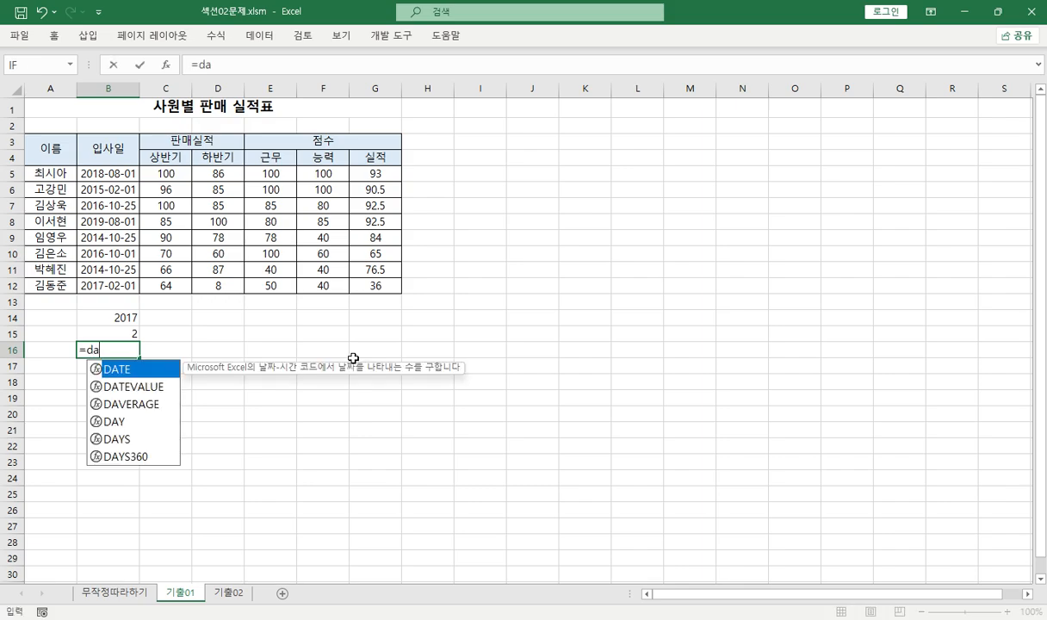
key(Down)
key(Down)
key(Down)
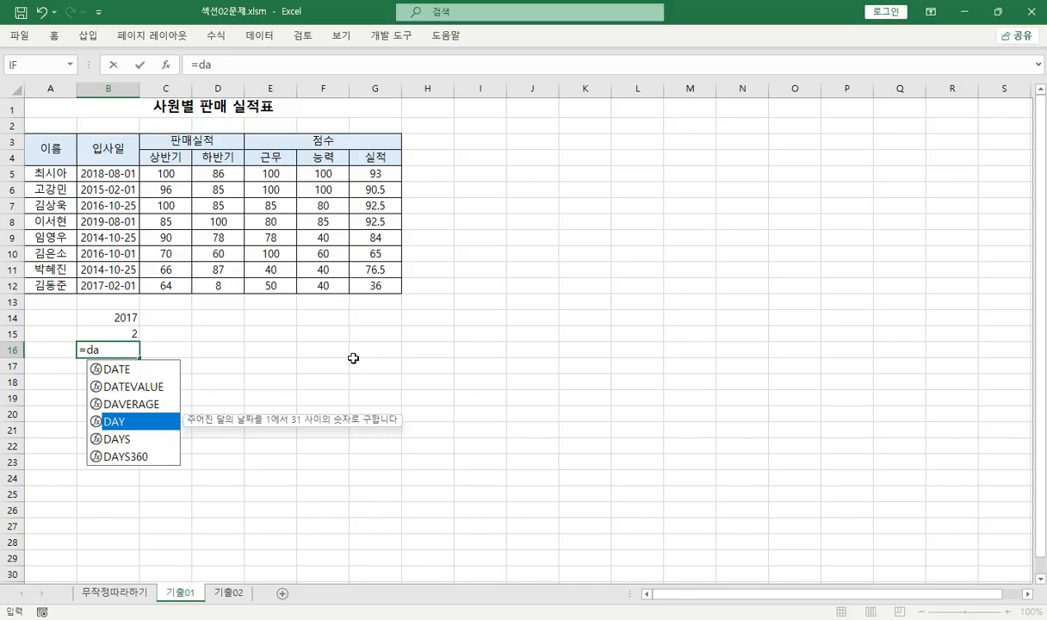
key(Tab)
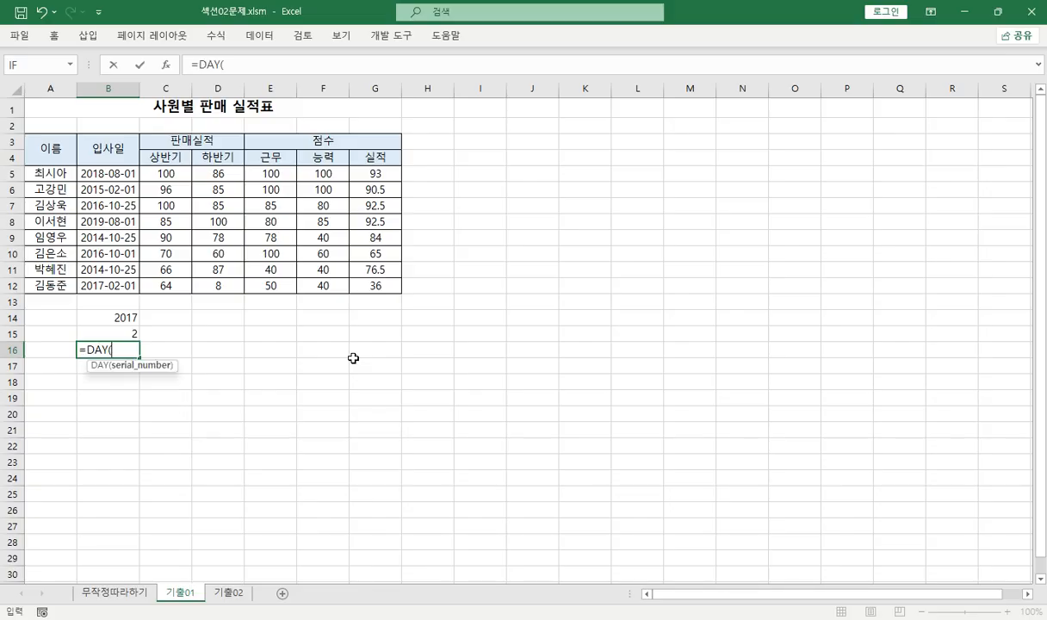
click(107, 290)
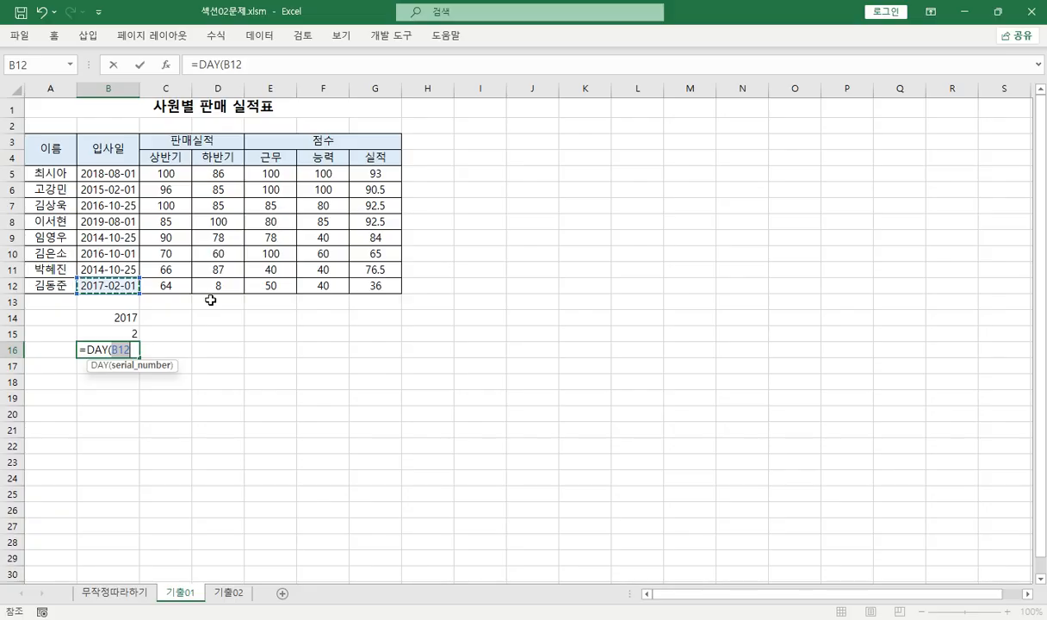
key(Return)
key(Up)
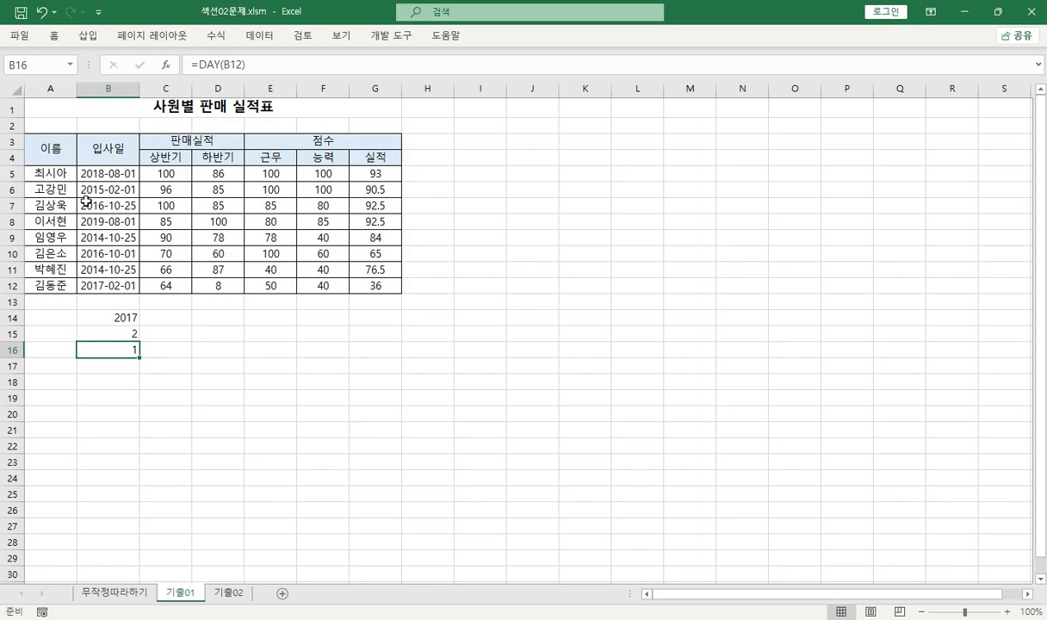
drag(67, 175, 404, 173)
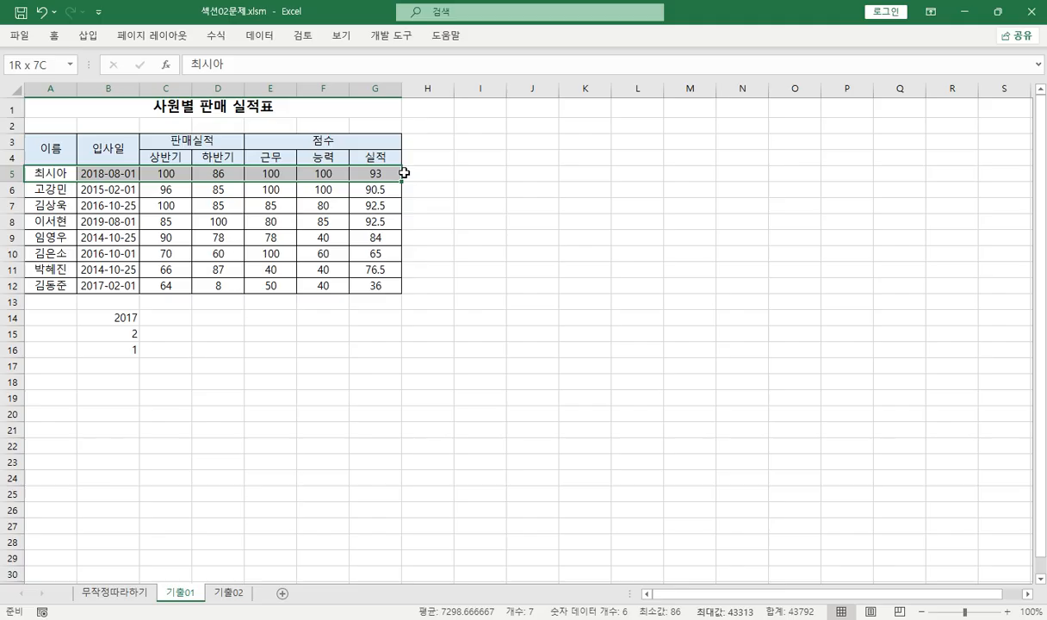
click(465, 172)
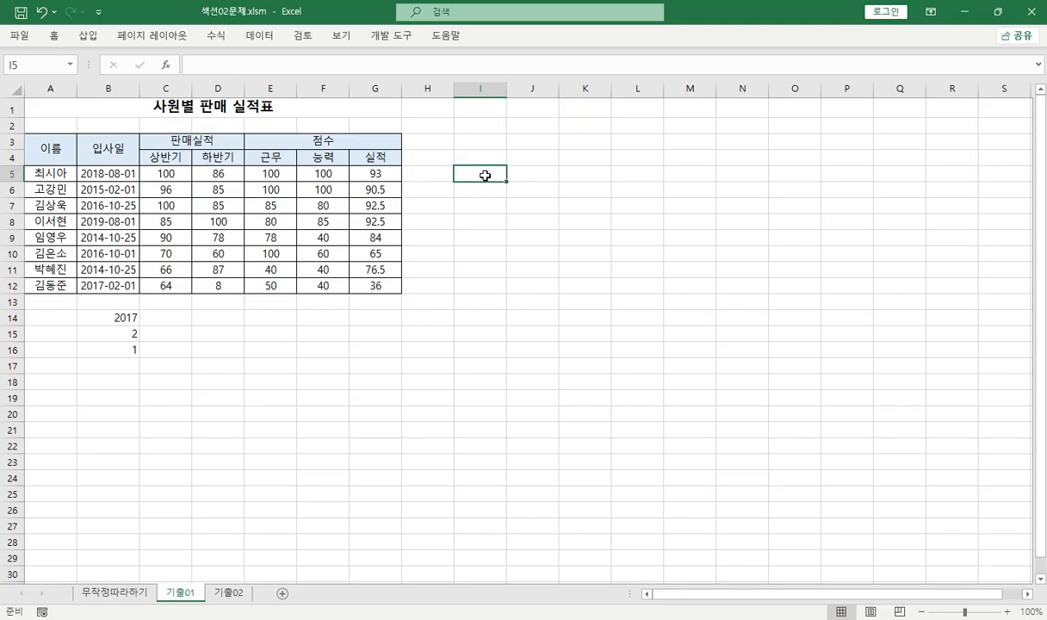
click(116, 176)
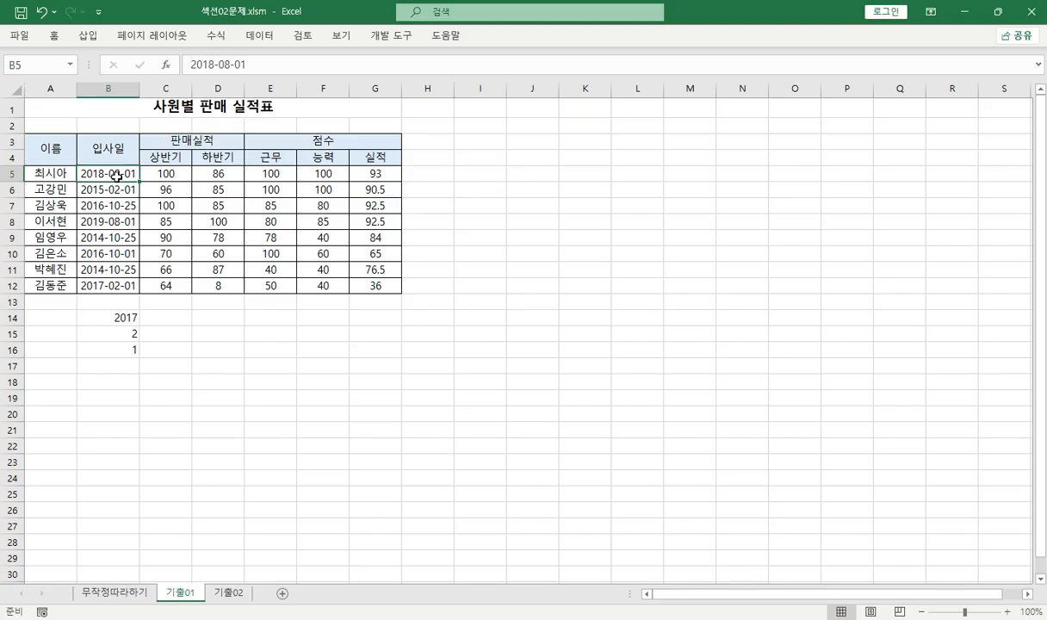
Enter =MONTH($B5) in cell I5 to extract the month of the first employee's hire date.
click(472, 172)
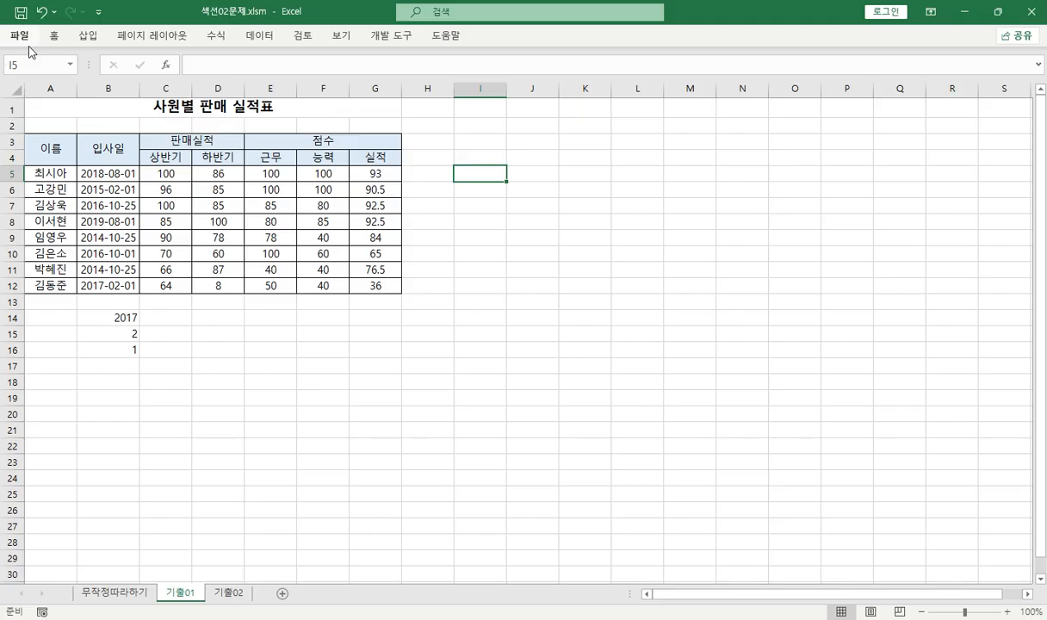
click(217, 62)
text(=)
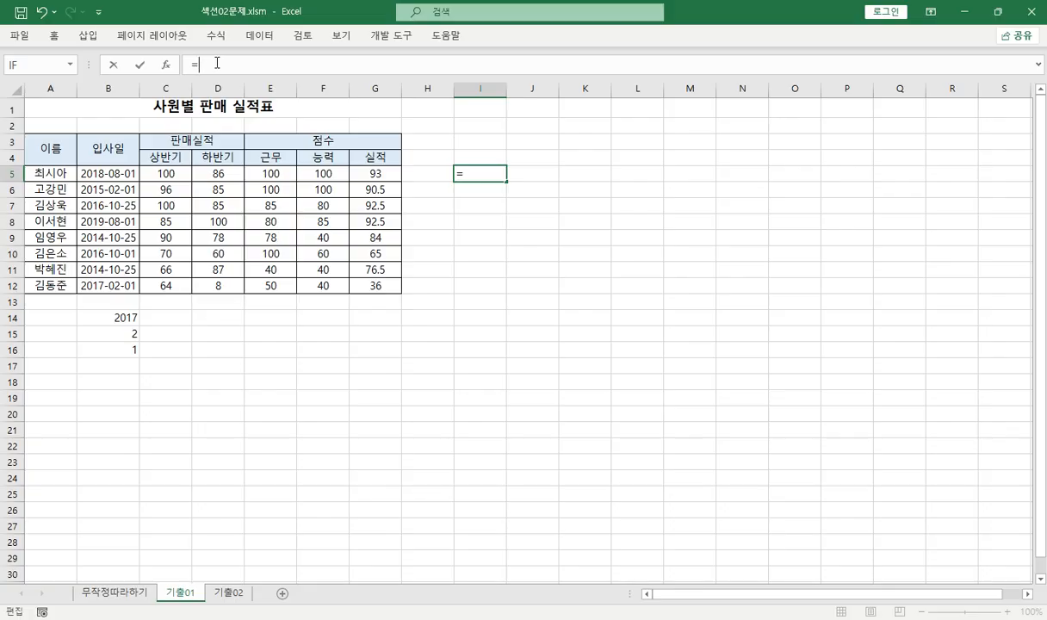
text(mo)
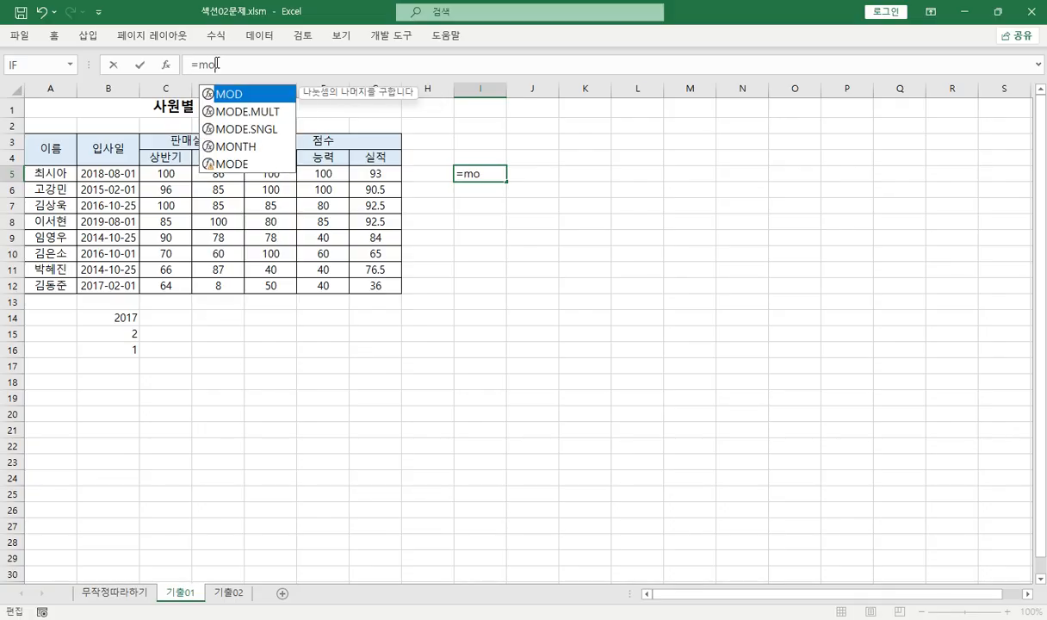
key(Down)
key(Down)
key(Down)
key(Tab)
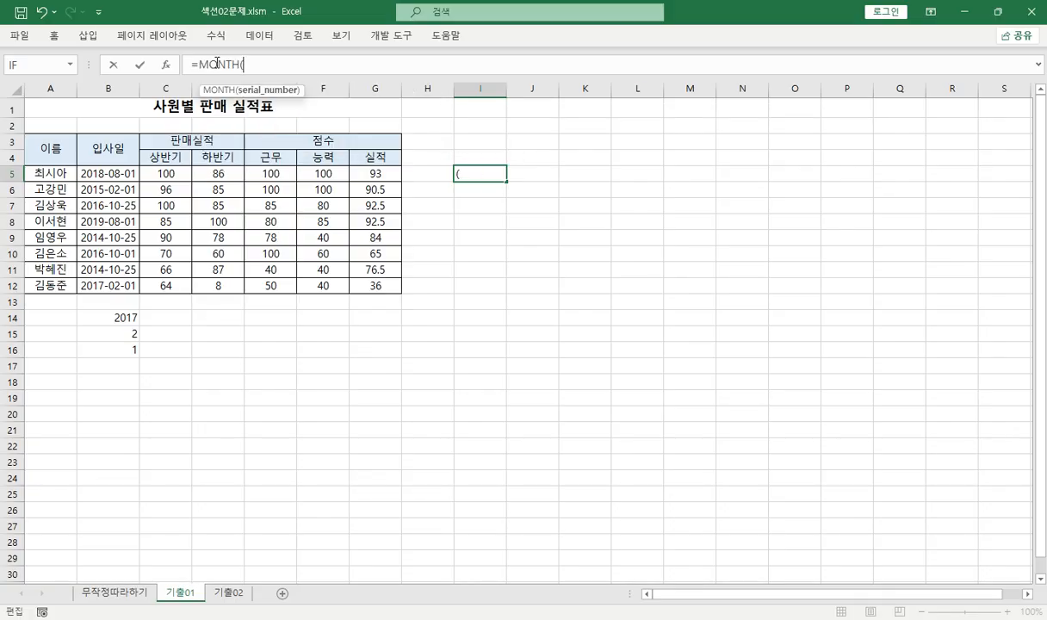
click(114, 172)
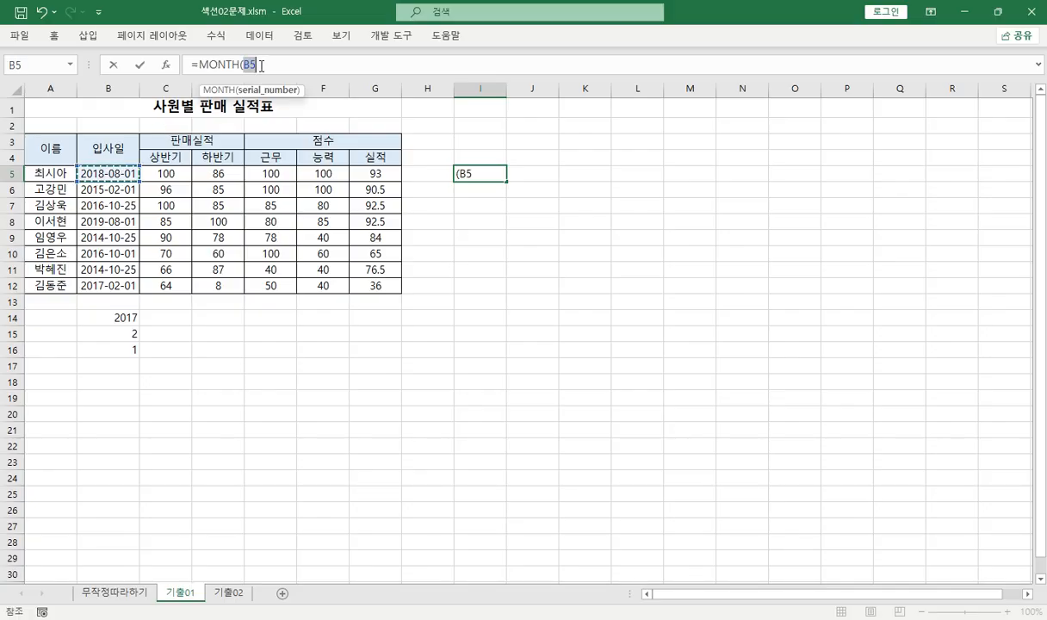
key(F4)
key(F4)
key(F4)
text())
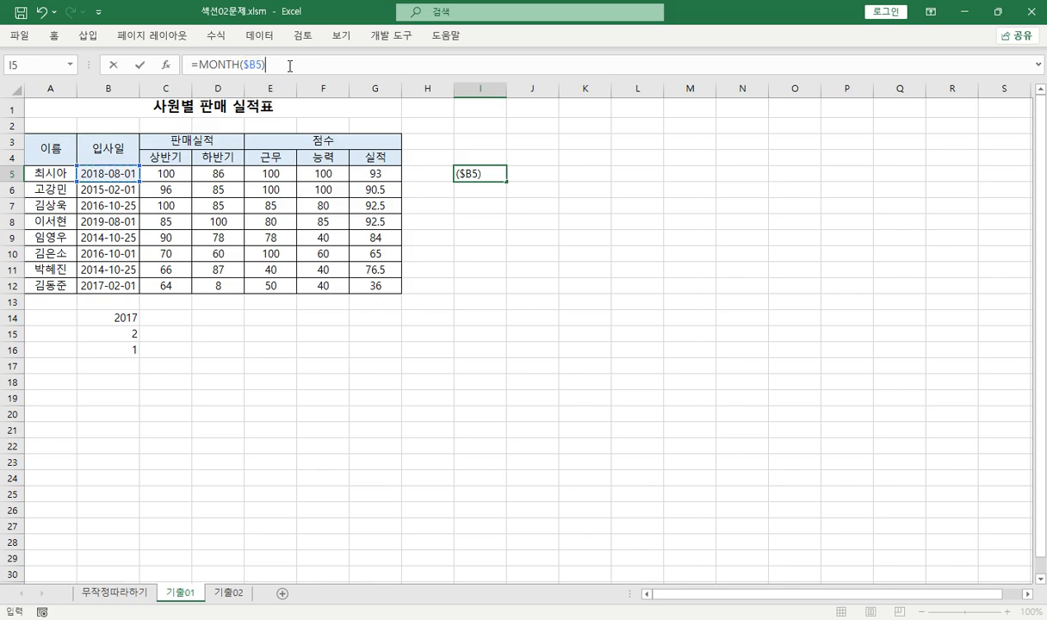
key(Return)
key(Up)
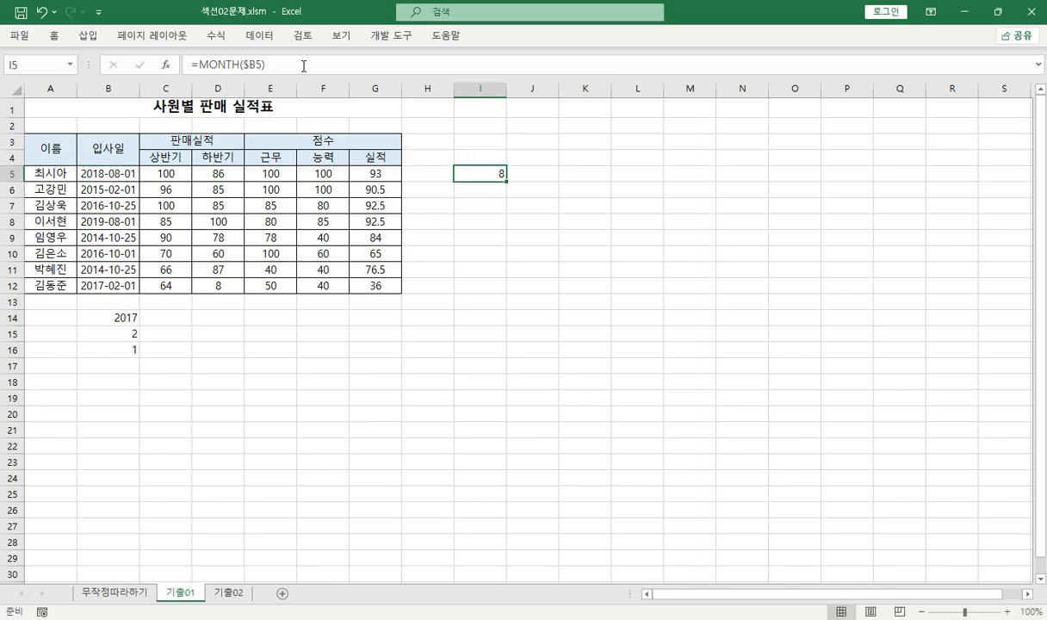
Extend the formula in I5 to =MONTH($B5)=10 and fill it down to I12.
click(303, 65)
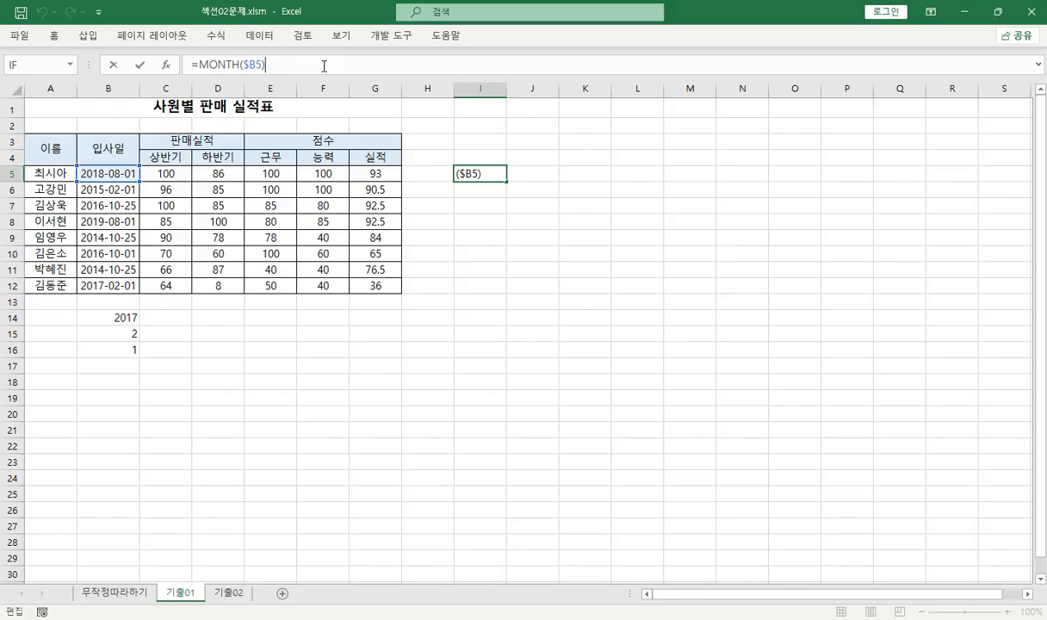
text(=10)
key(Return)
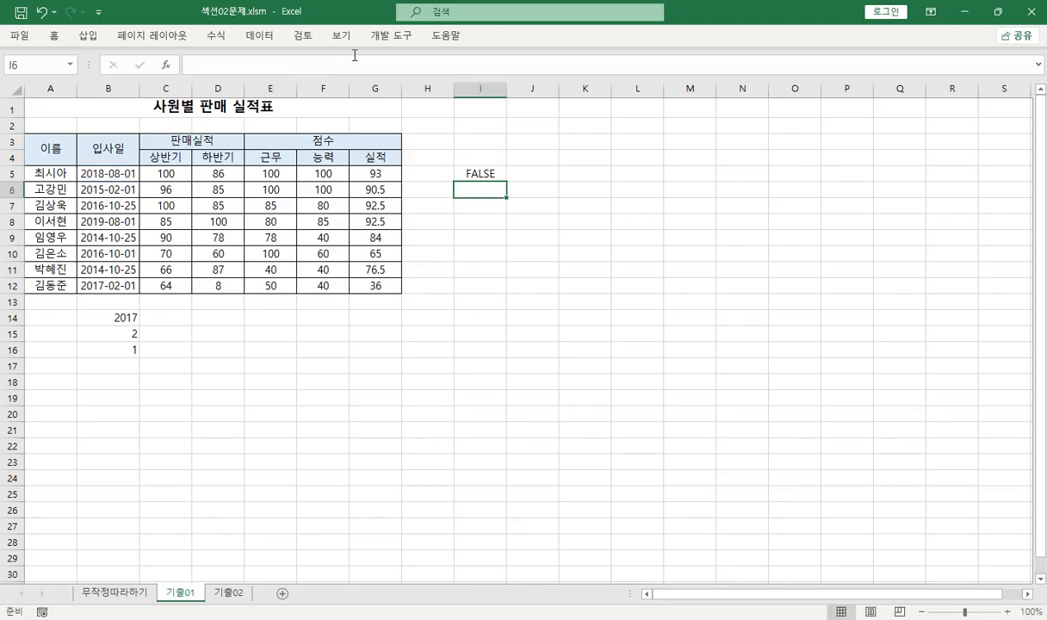
click(484, 171)
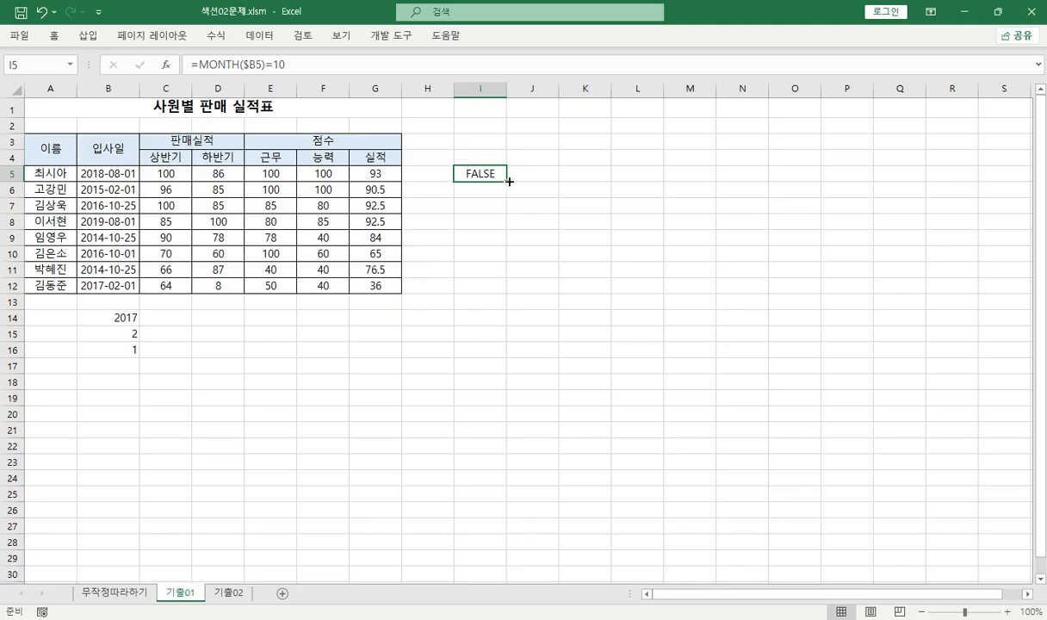
drag(509, 181, 507, 294)
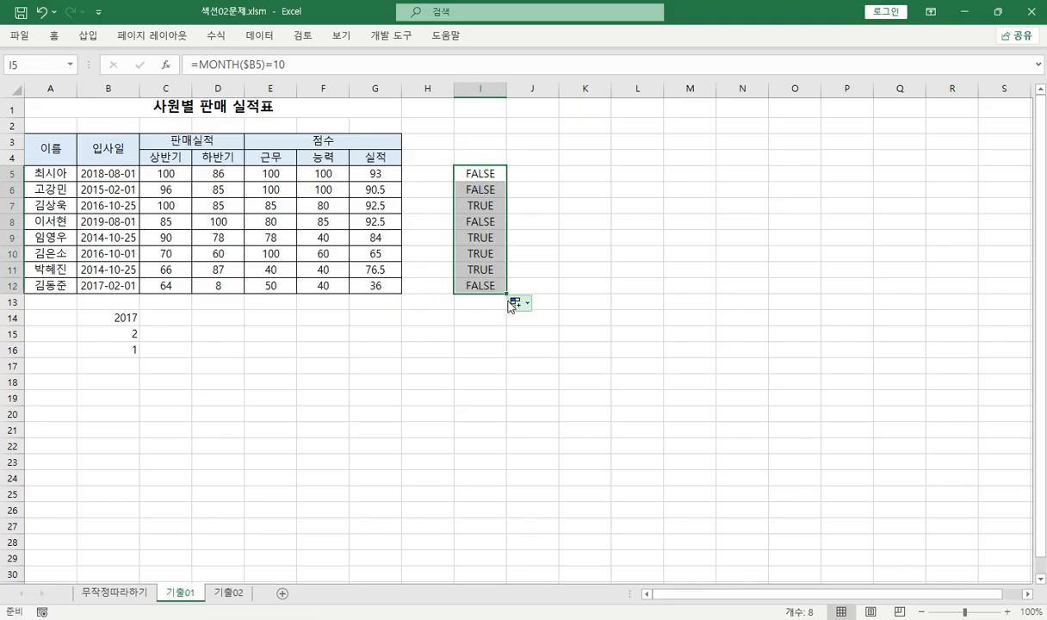
drag(48, 205, 465, 210)
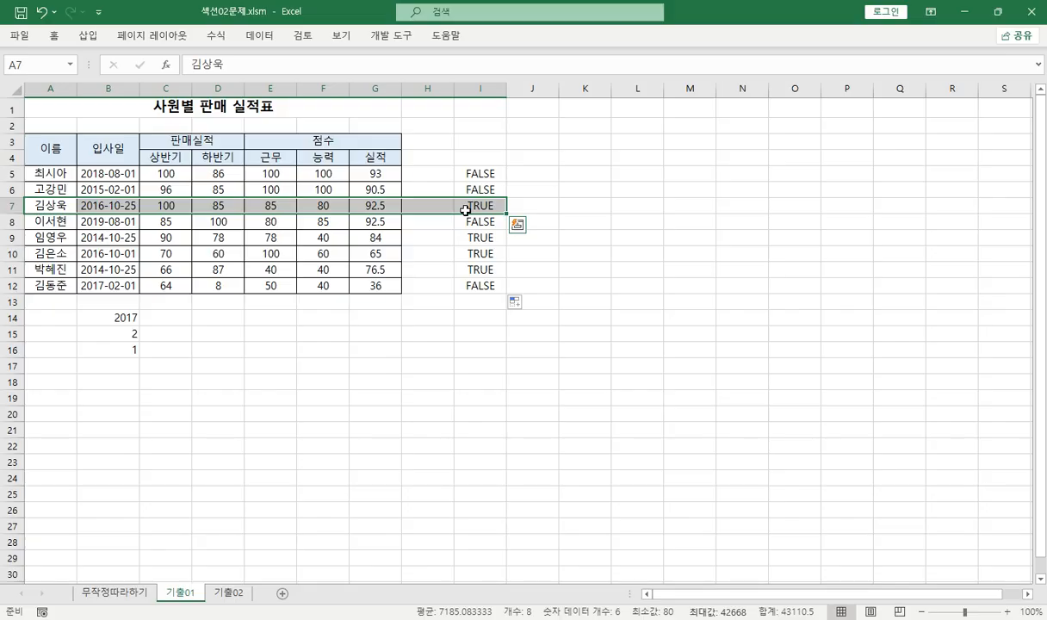
Copy the full formula text =MONTH($B5)=10 from cell I5.
click(475, 173)
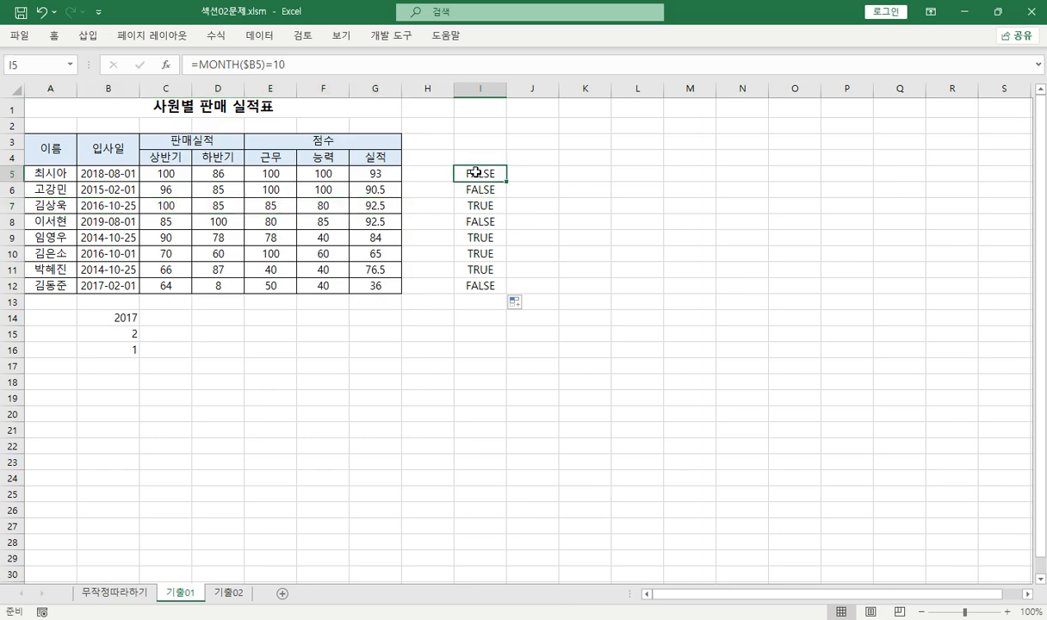
click(245, 65)
drag(245, 65, 251, 64)
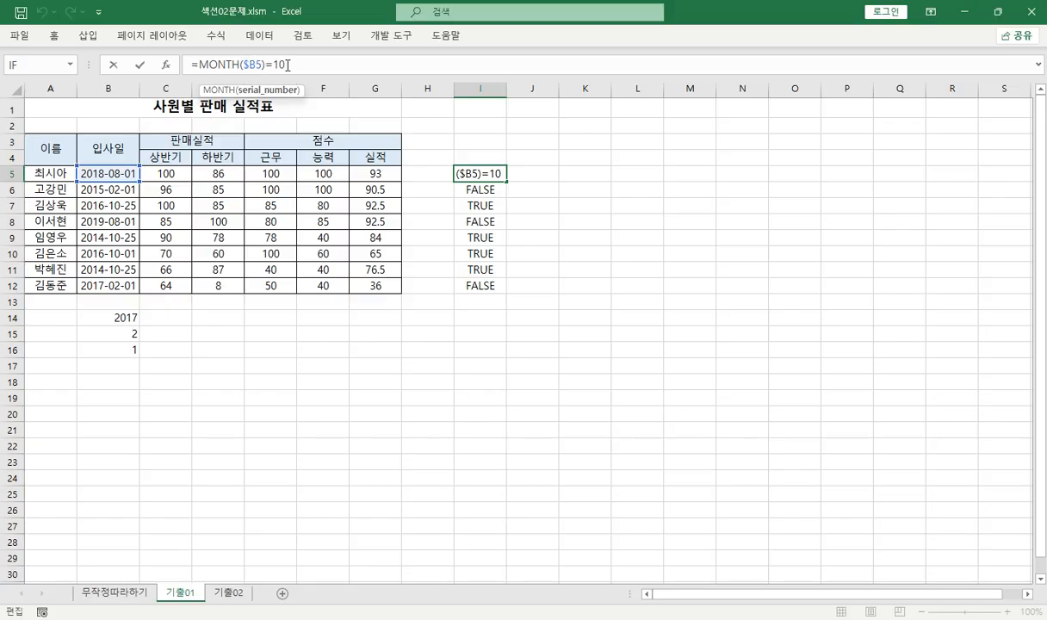
drag(277, 64, 131, 63)
key(ctrl+c)
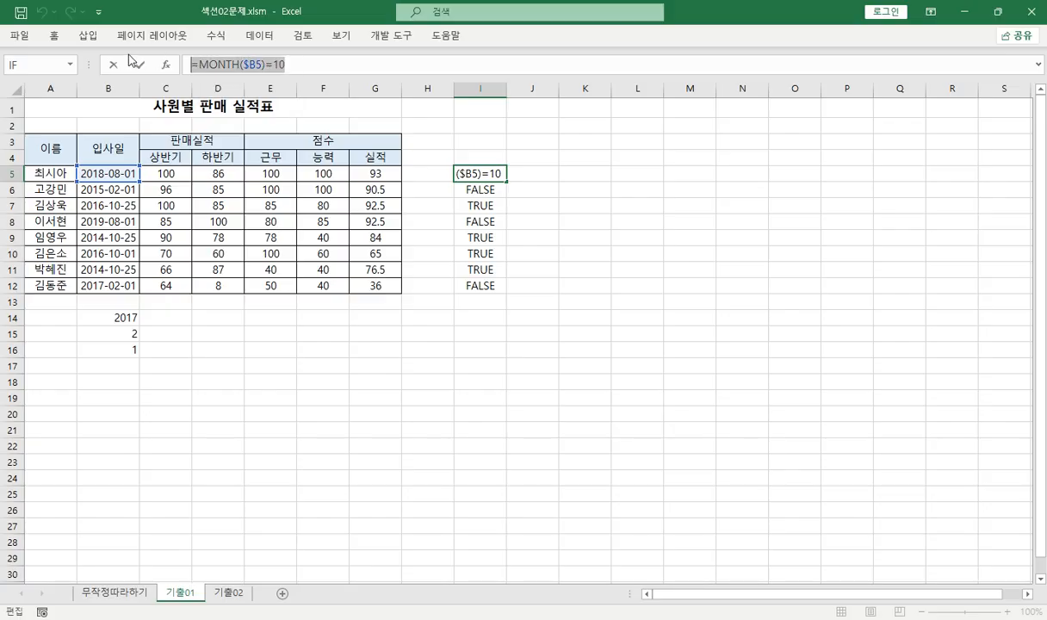
key(Return)
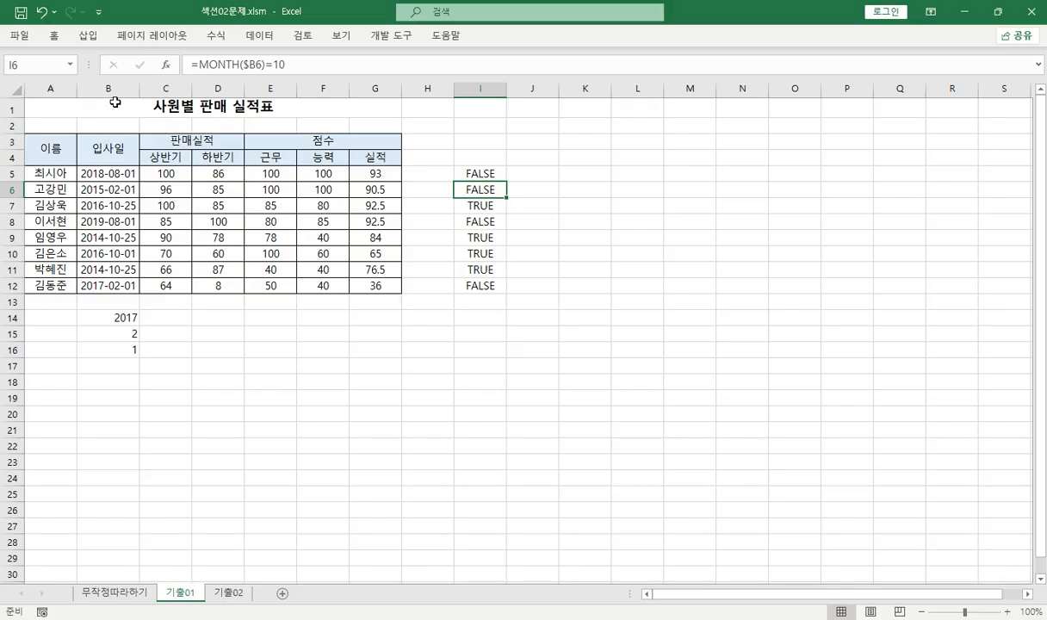
Start a new formula-based conditional formatting rule for A5:G12 with the copied formula =MONTH($B5)=10.
click(47, 174)
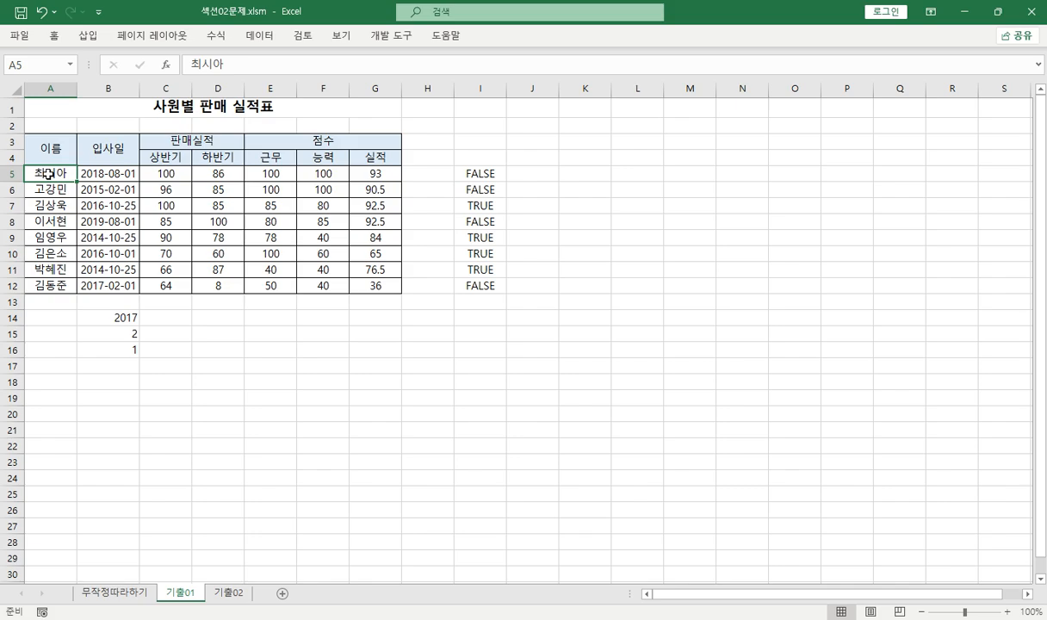
drag(47, 174, 357, 286)
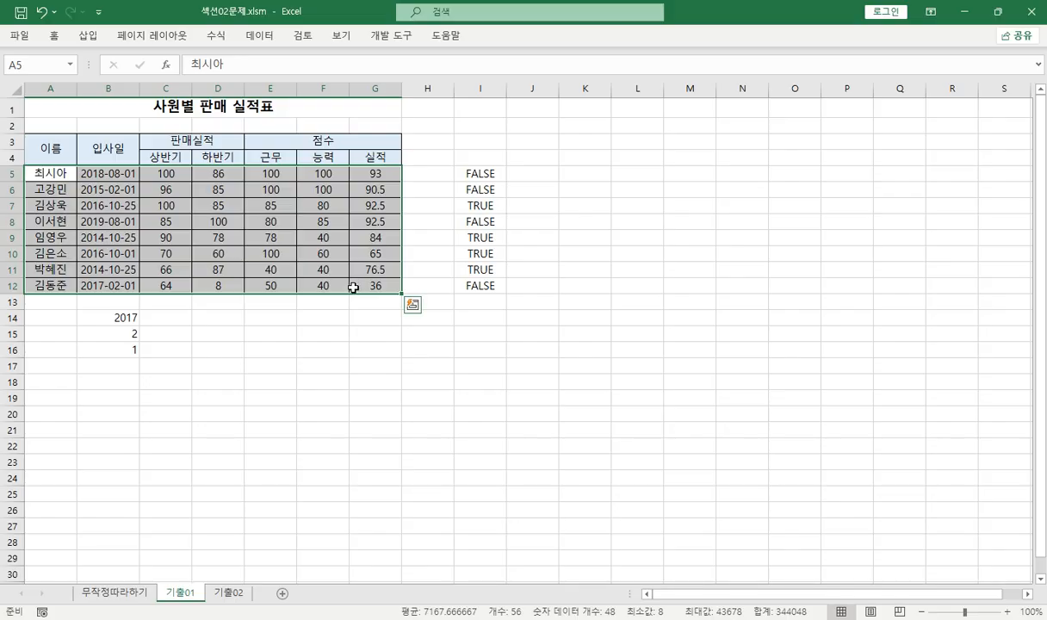
click(52, 36)
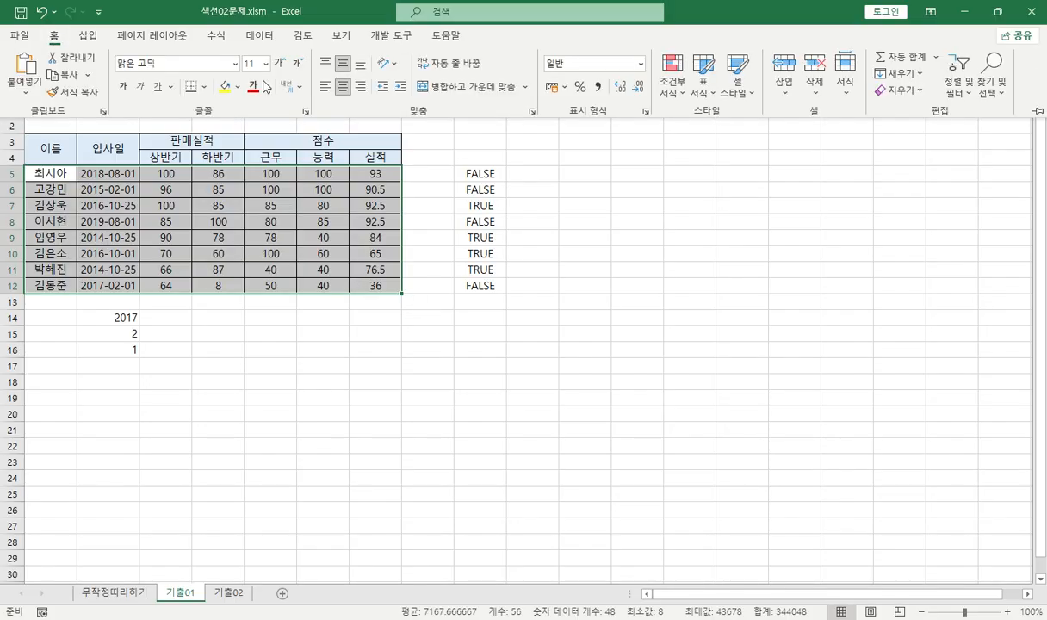
click(676, 88)
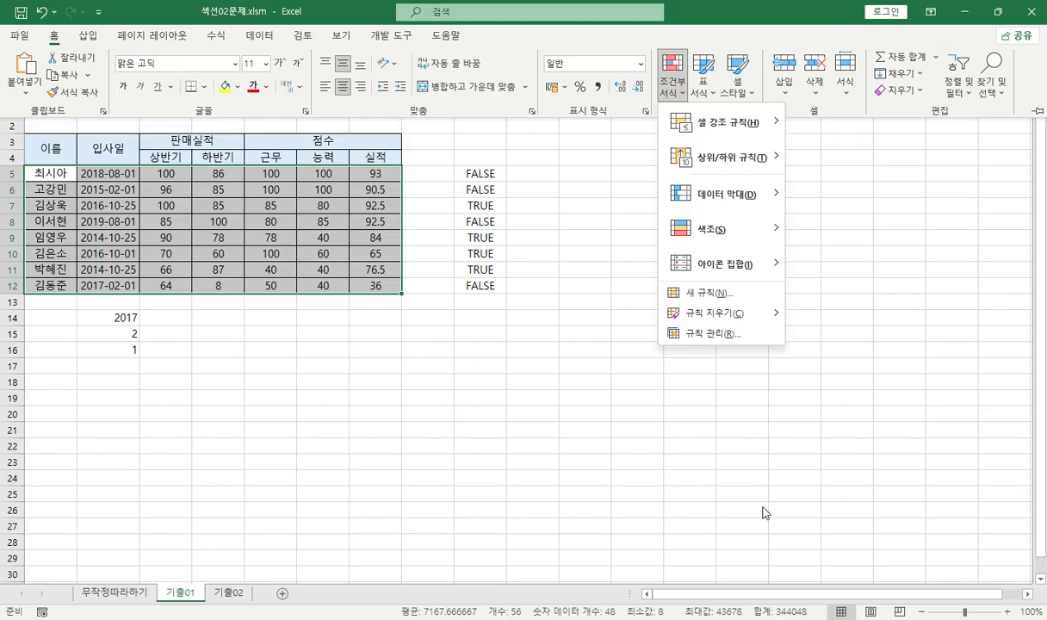
click(702, 297)
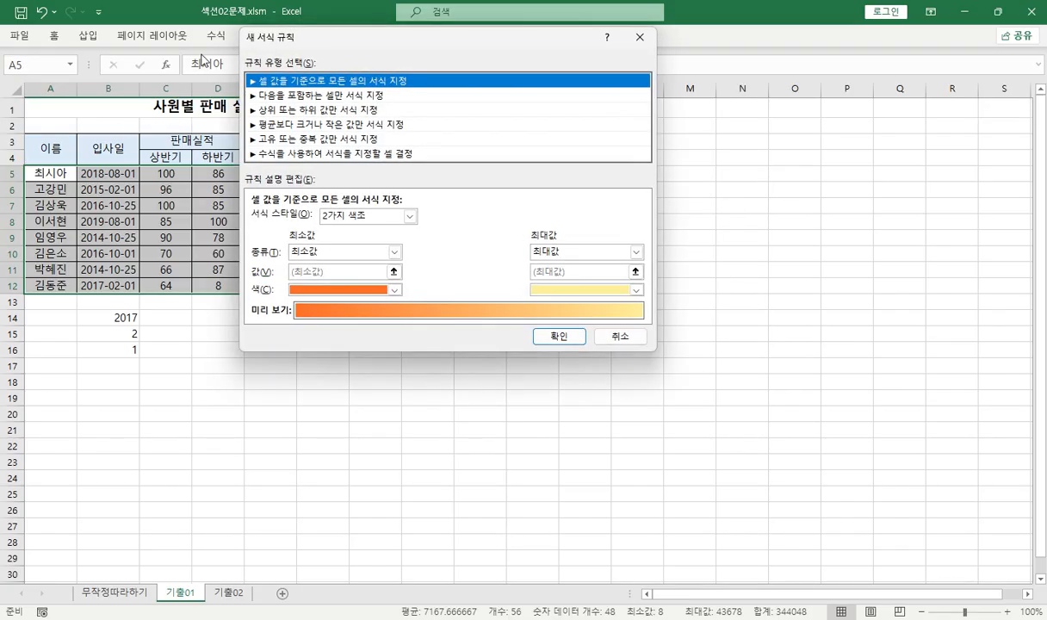
click(297, 155)
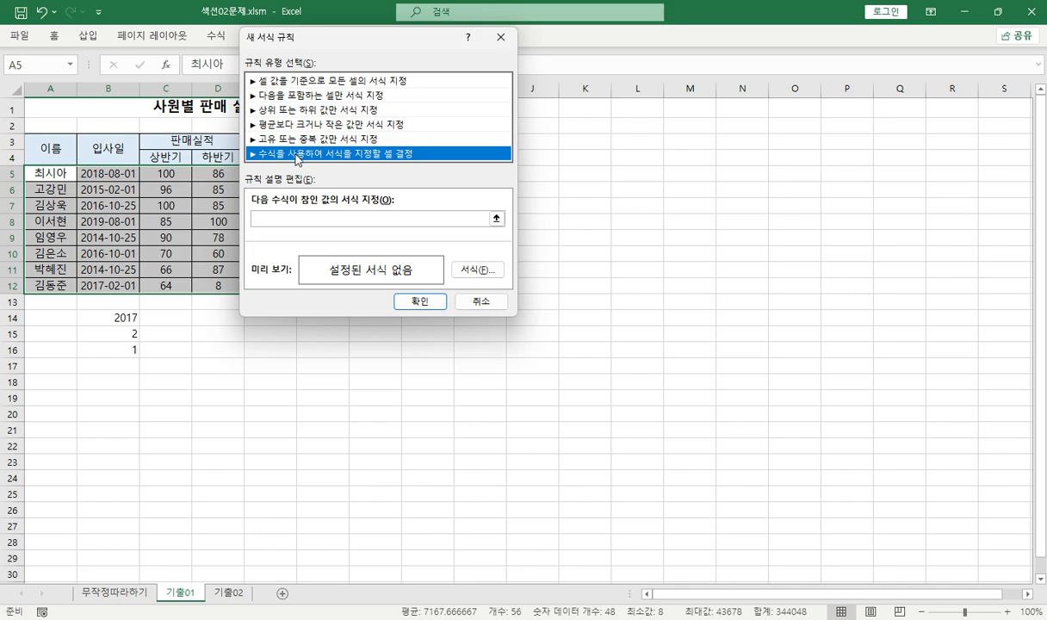
click(283, 216)
key(ctrl+v)
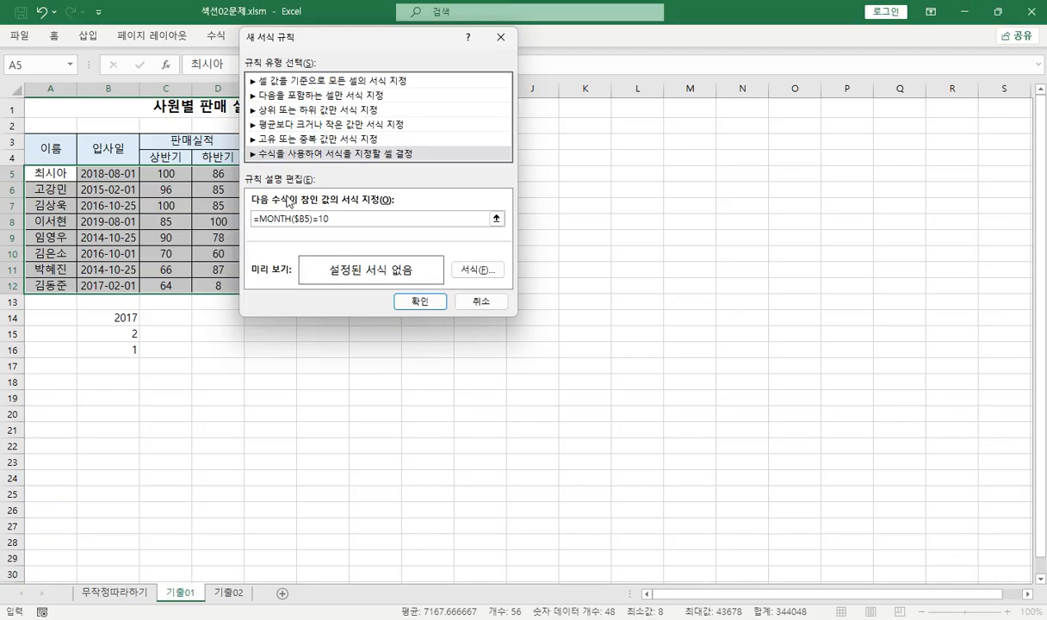
Give the rule a standard red font and a standard yellow fill, and apply it to the range.
click(473, 269)
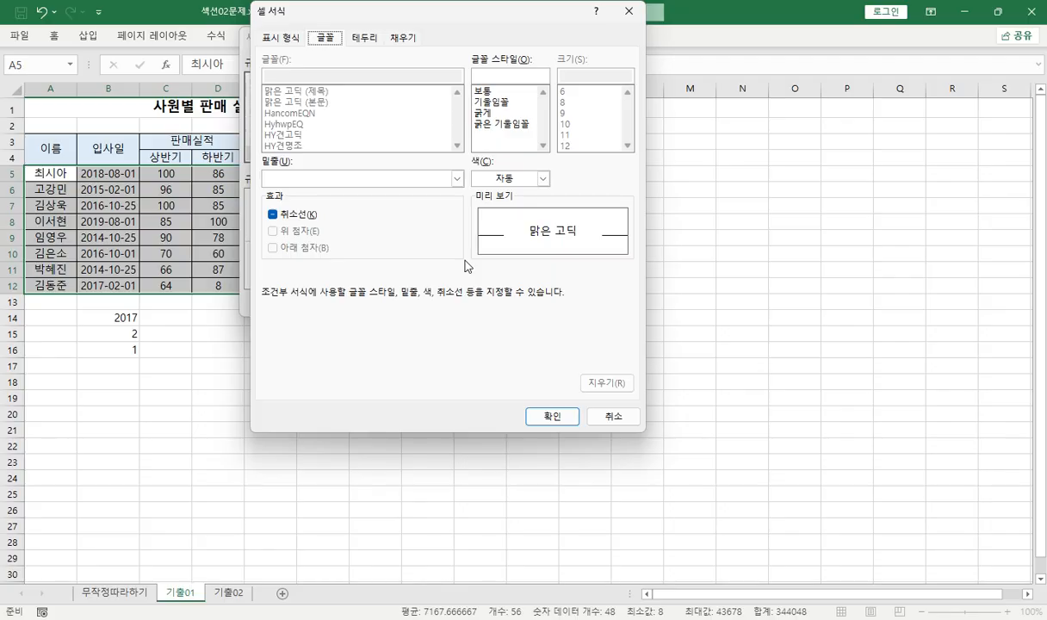
click(540, 178)
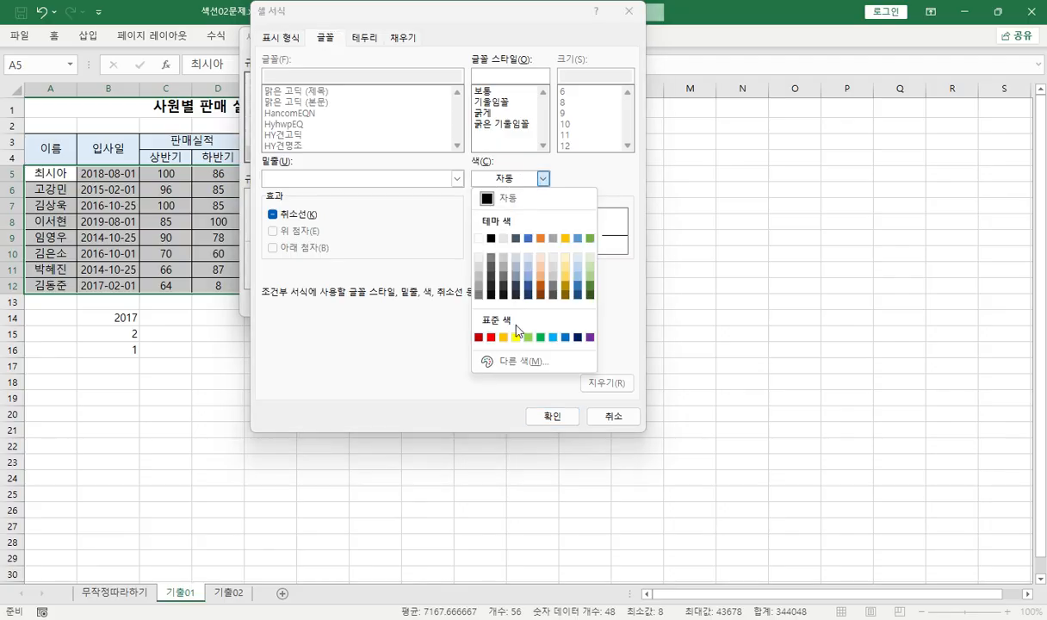
click(491, 338)
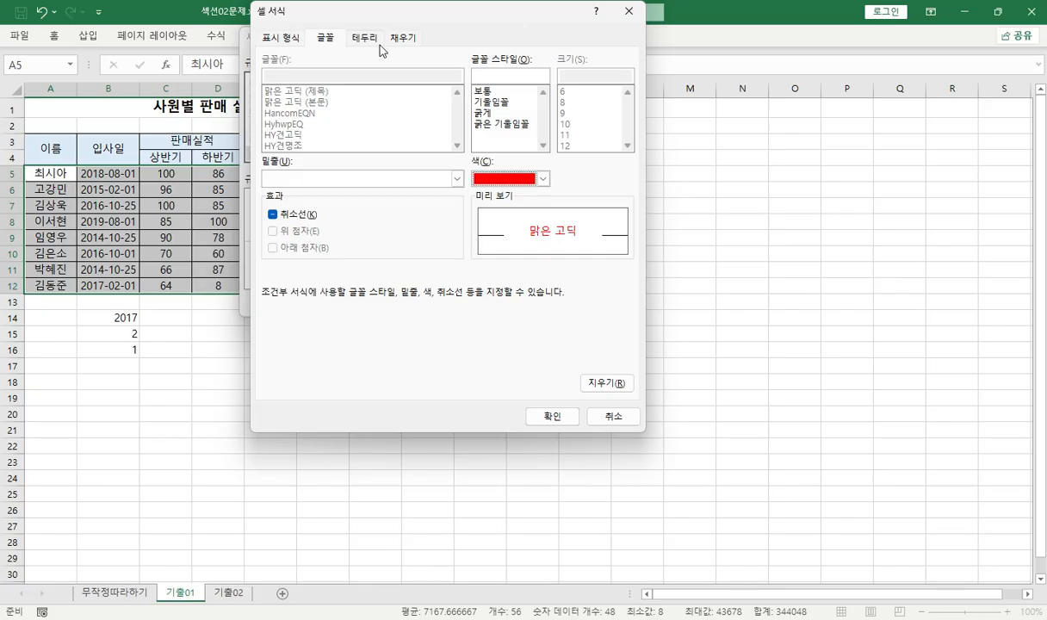
drag(390, 17, 353, 56)
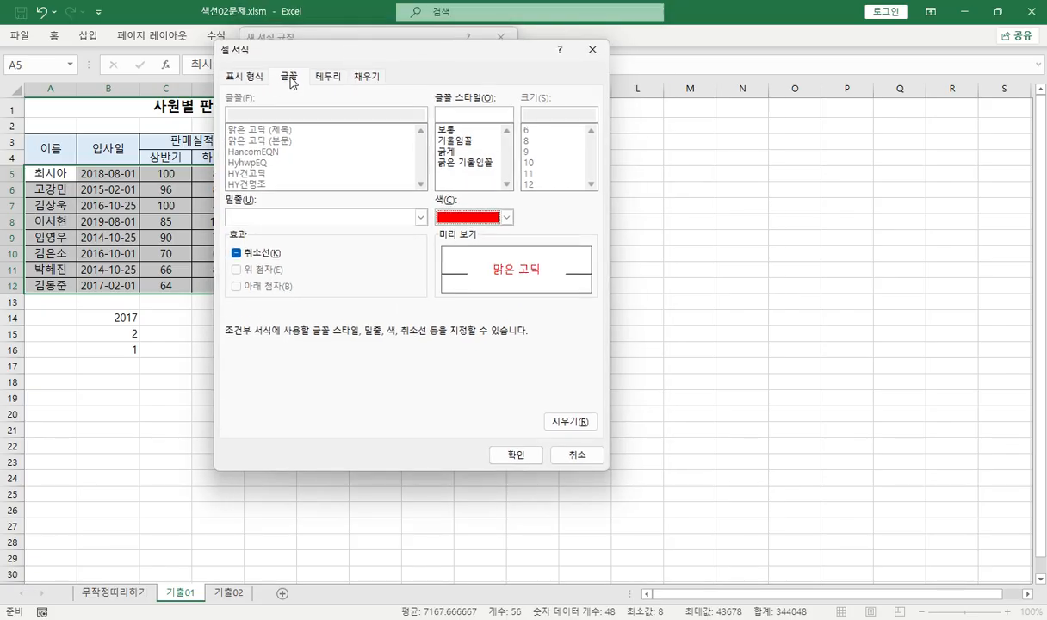
click(368, 77)
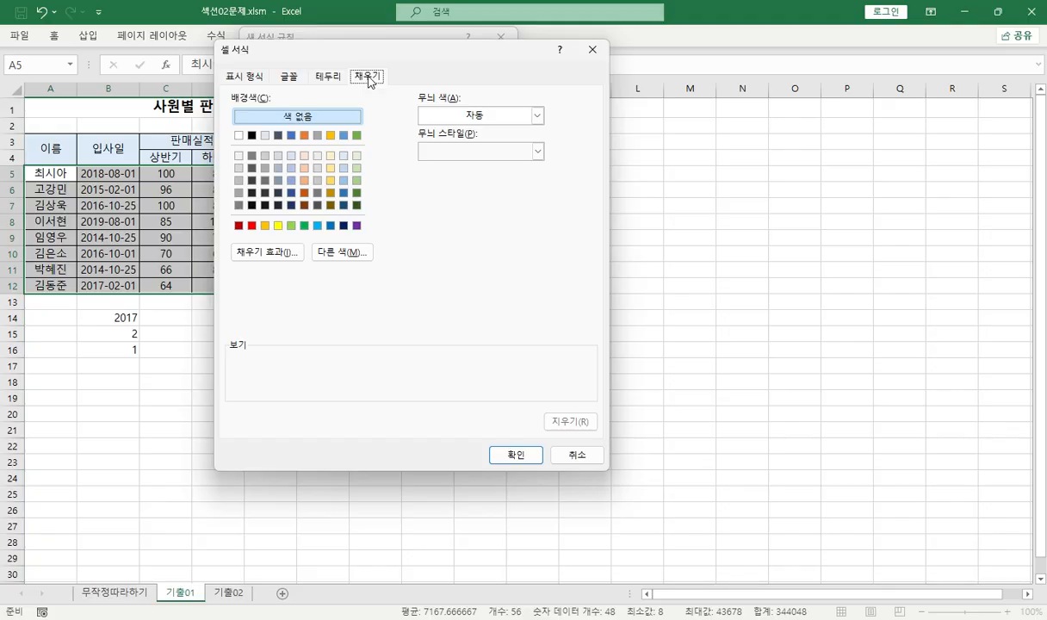
click(278, 226)
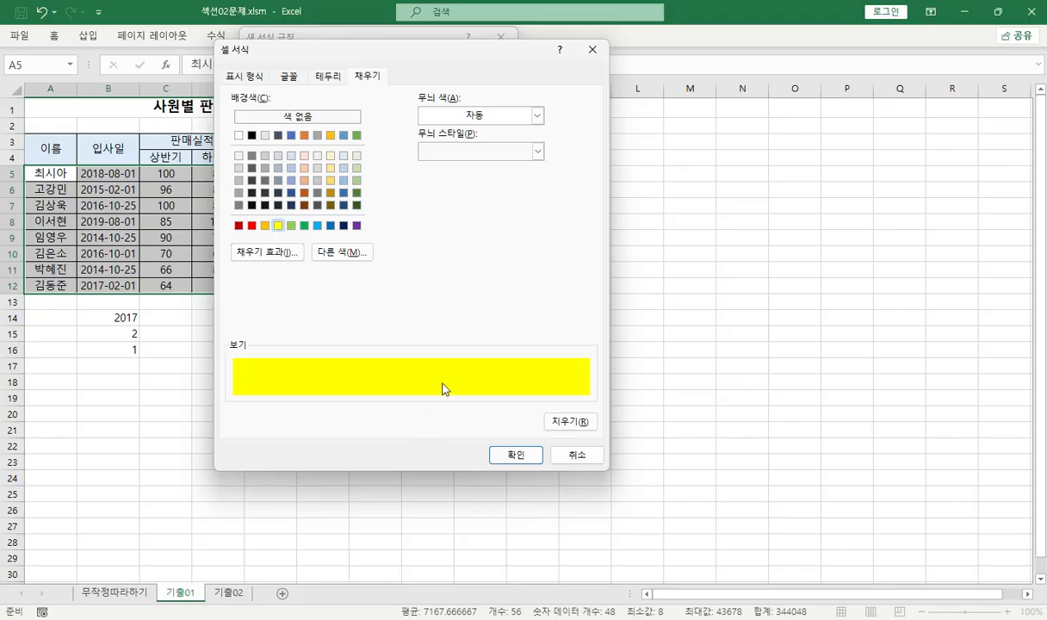
click(514, 455)
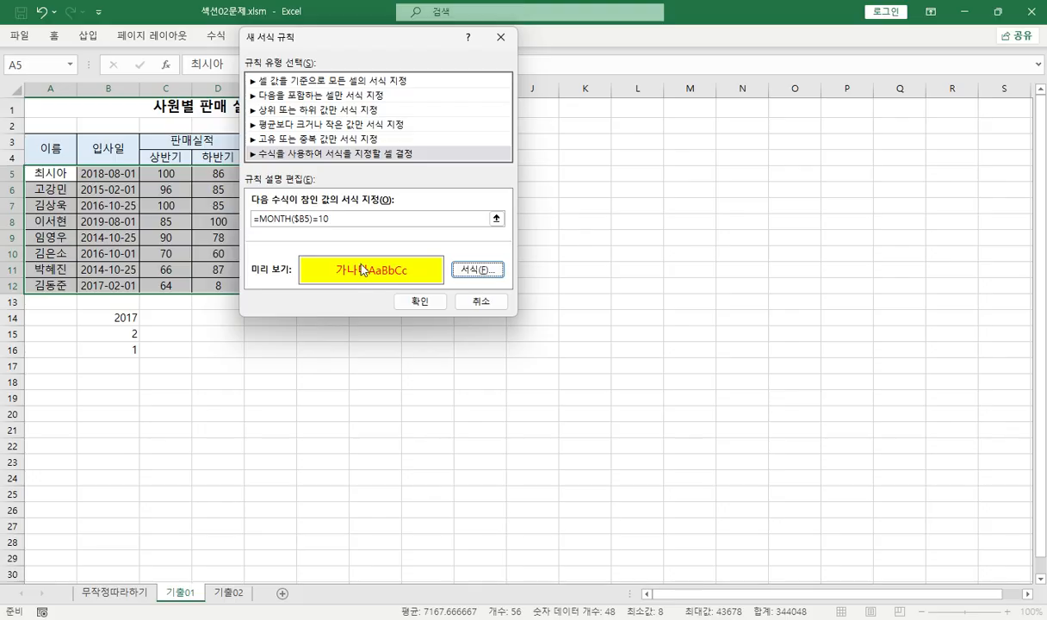
click(422, 300)
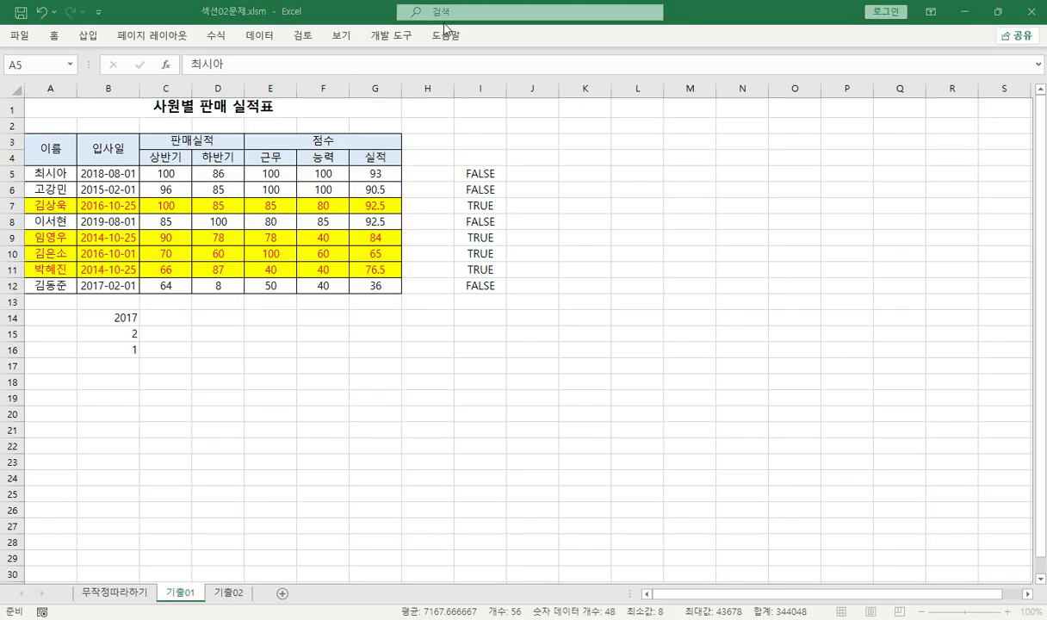
Open the conditional formatting rules manager for A5:G12 and examine the range the October rule applies to.
click(253, 210)
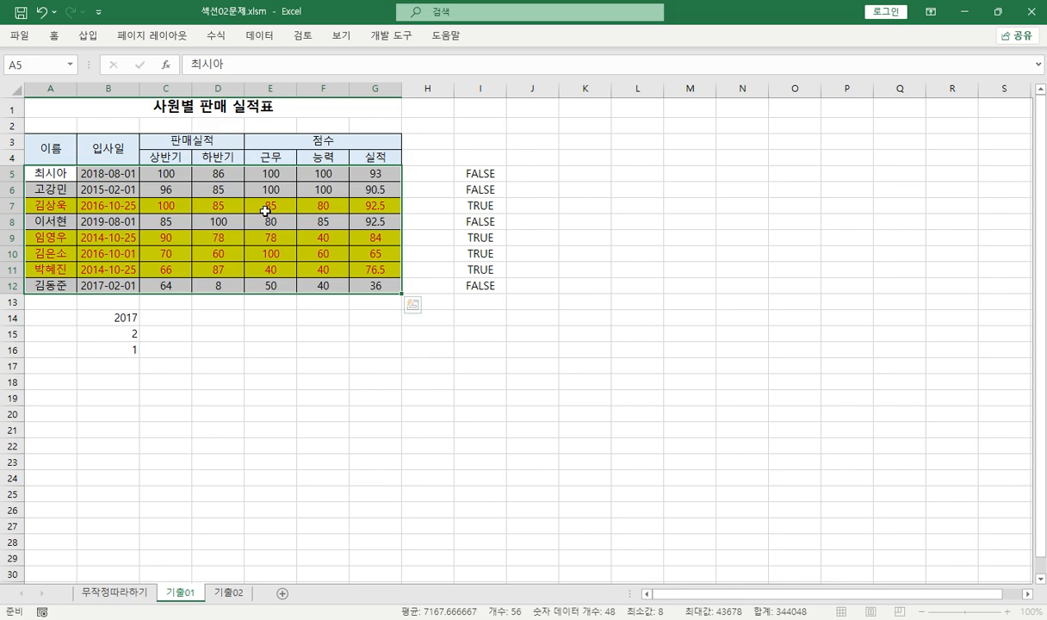
click(54, 37)
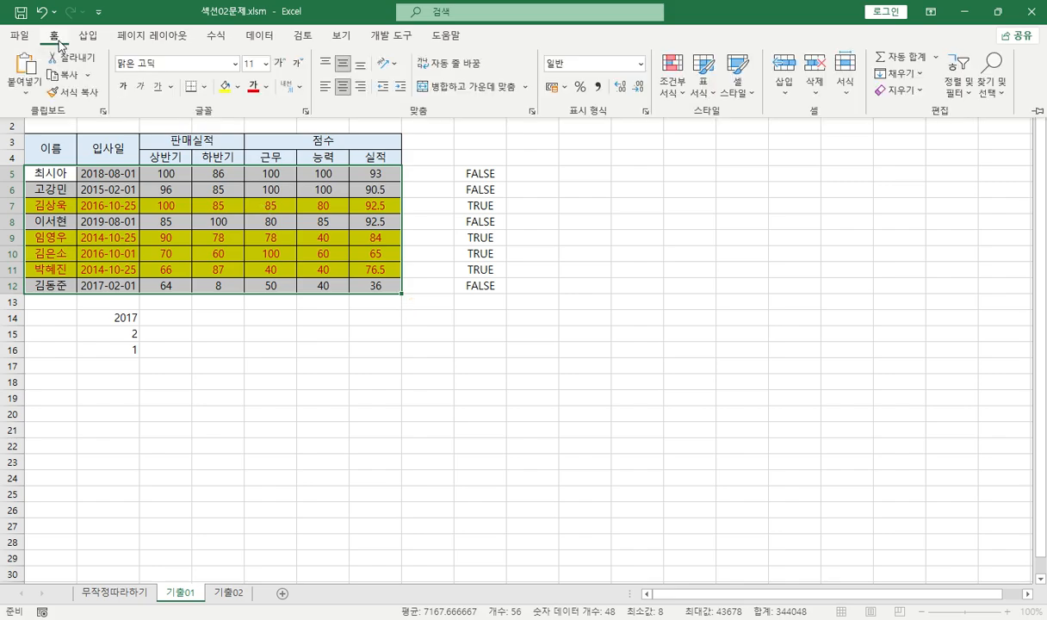
click(669, 90)
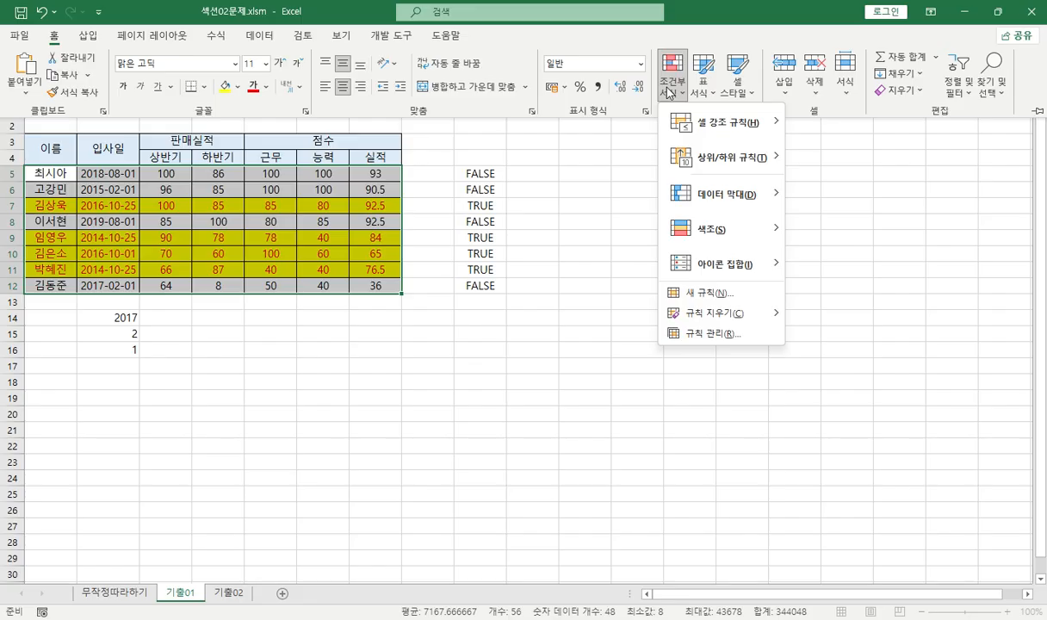
click(696, 335)
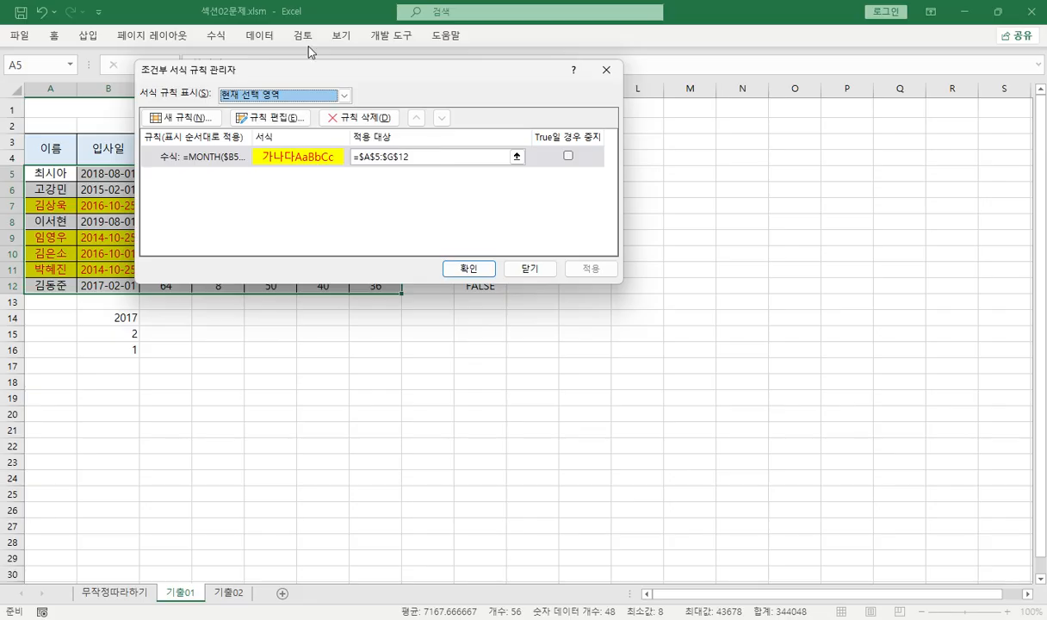
drag(310, 66, 638, 94)
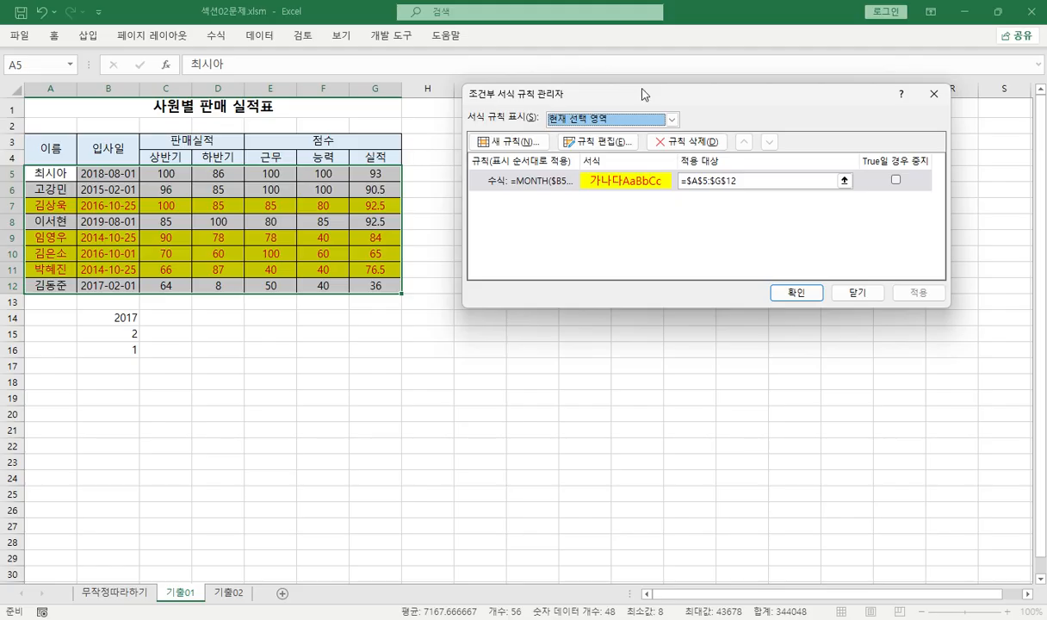
click(756, 180)
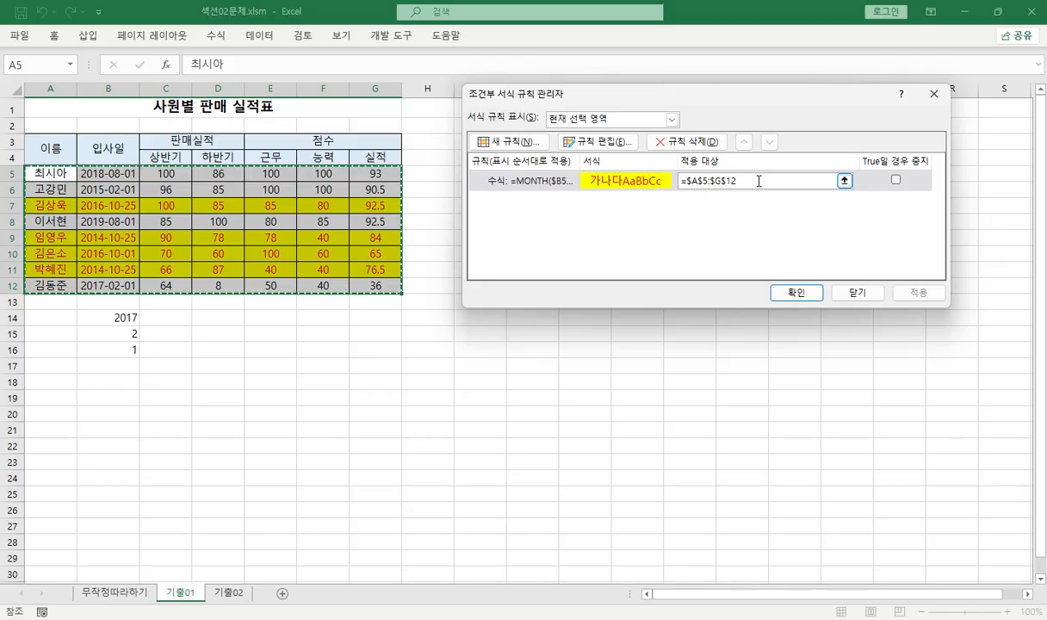
double_click(756, 180)
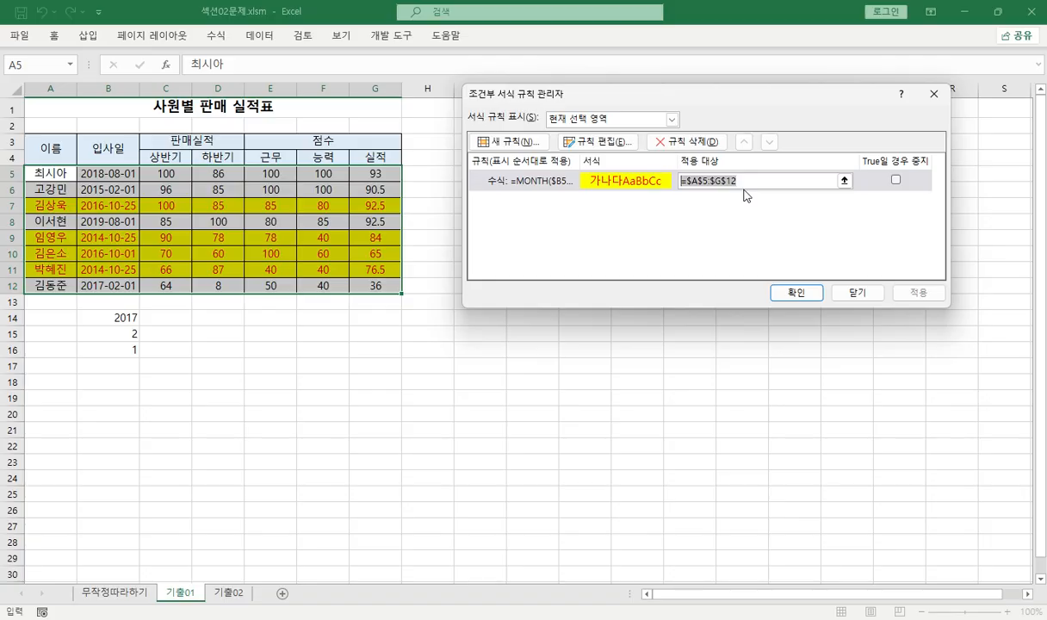
Open the October rule for editing to review its formula and fill format, and close the rules manager.
click(599, 141)
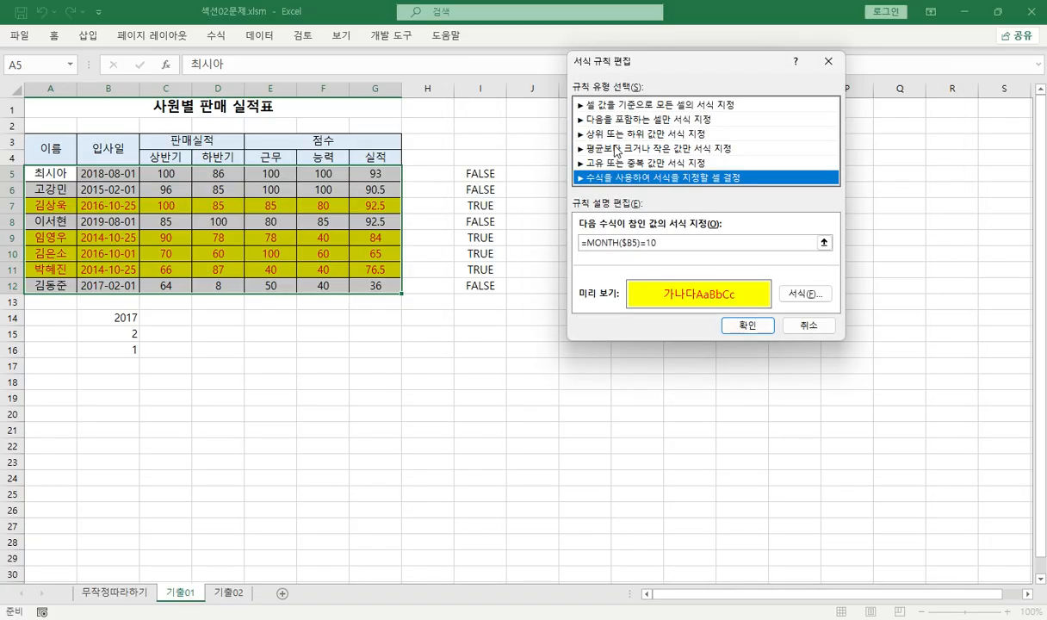
click(635, 243)
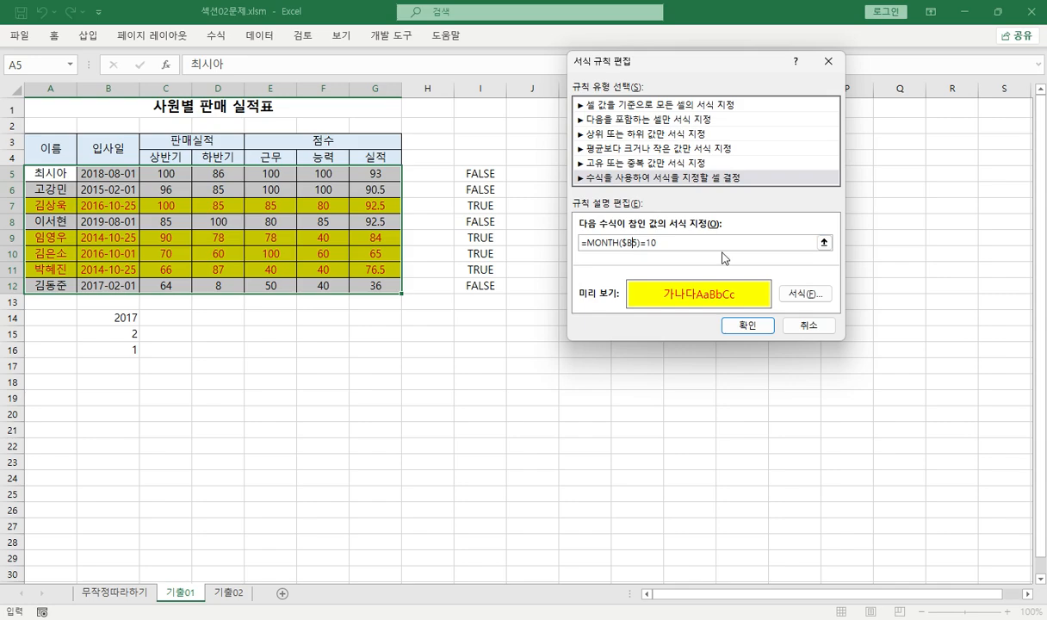
click(746, 327)
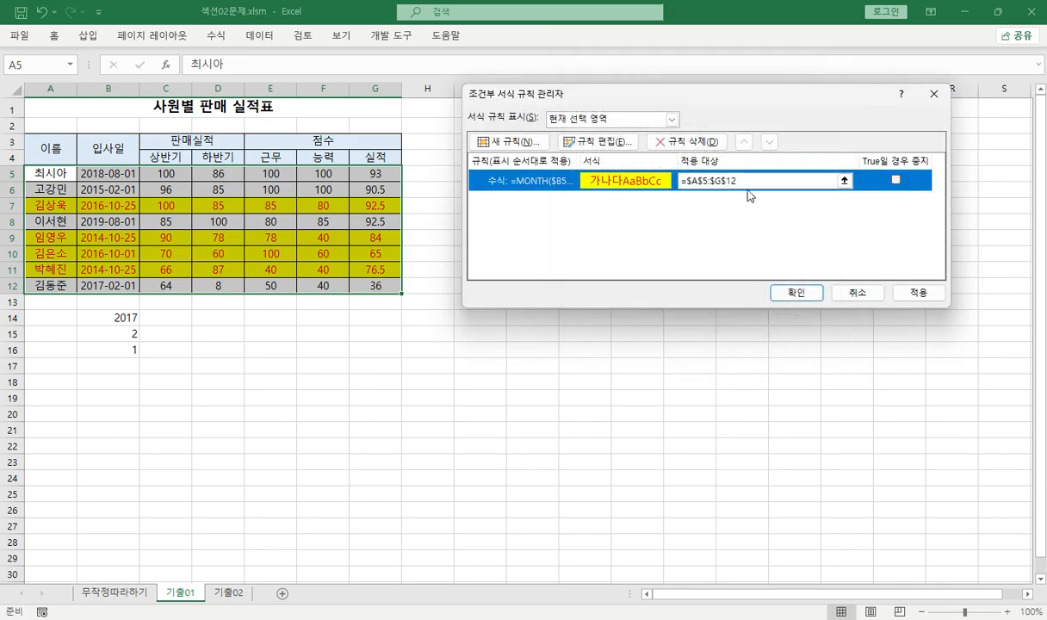
click(710, 179)
click(611, 154)
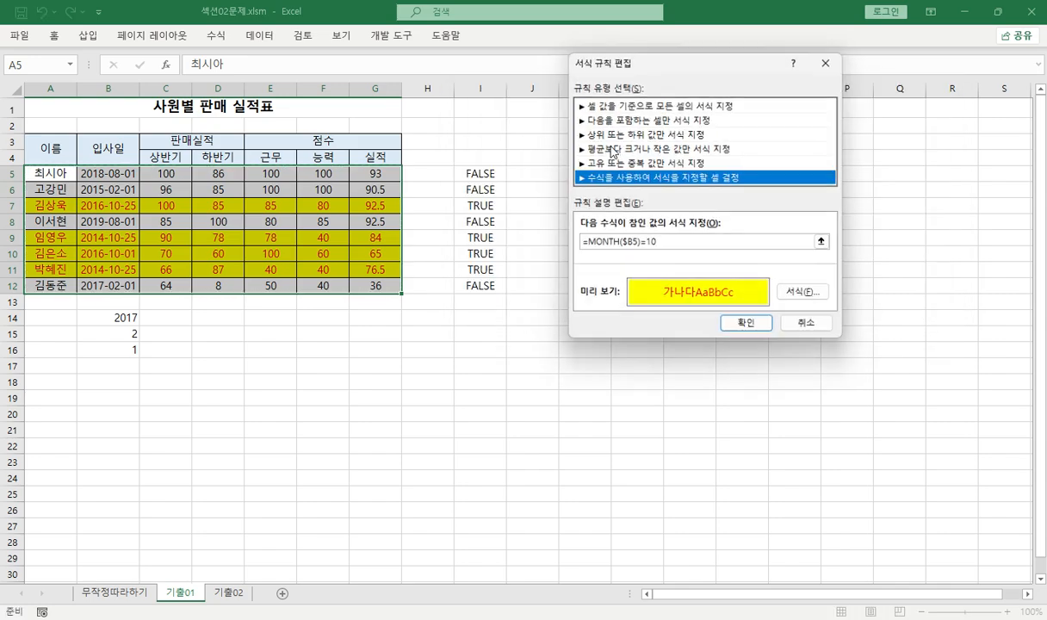
click(694, 245)
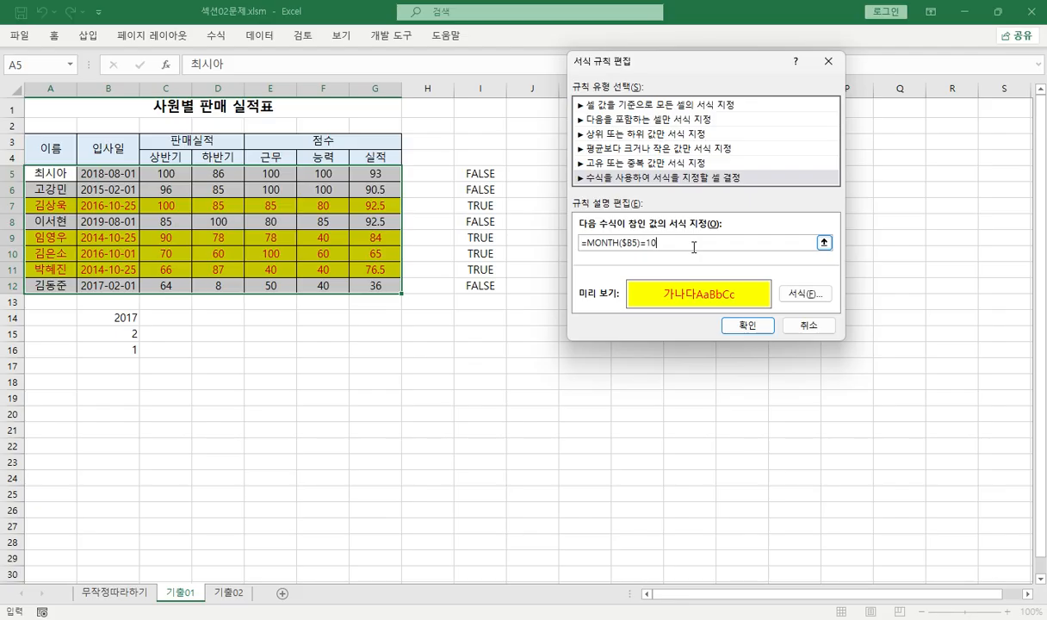
click(804, 297)
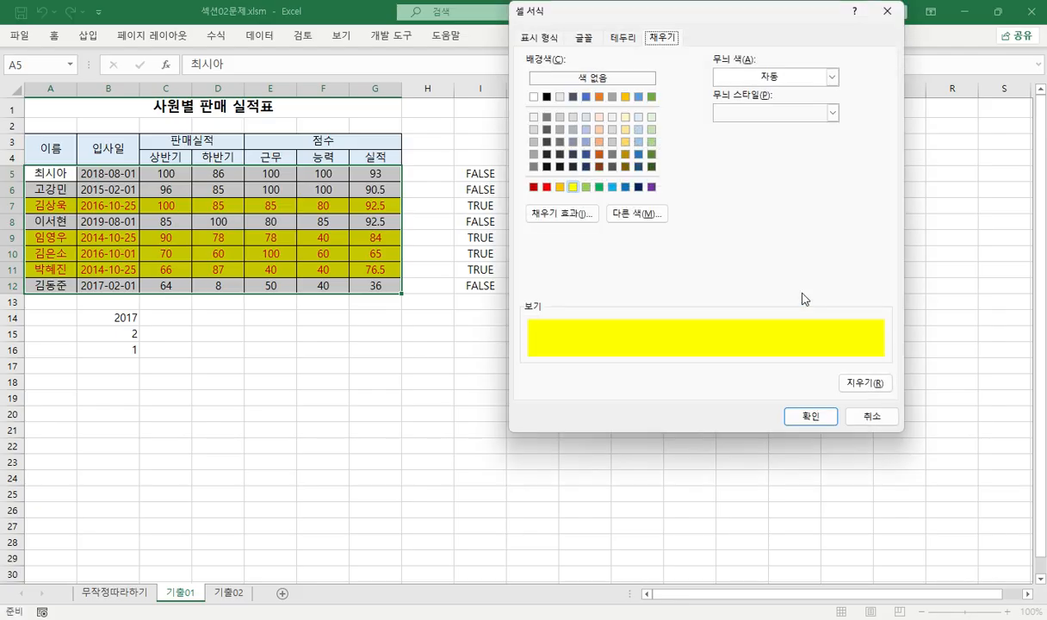
click(810, 416)
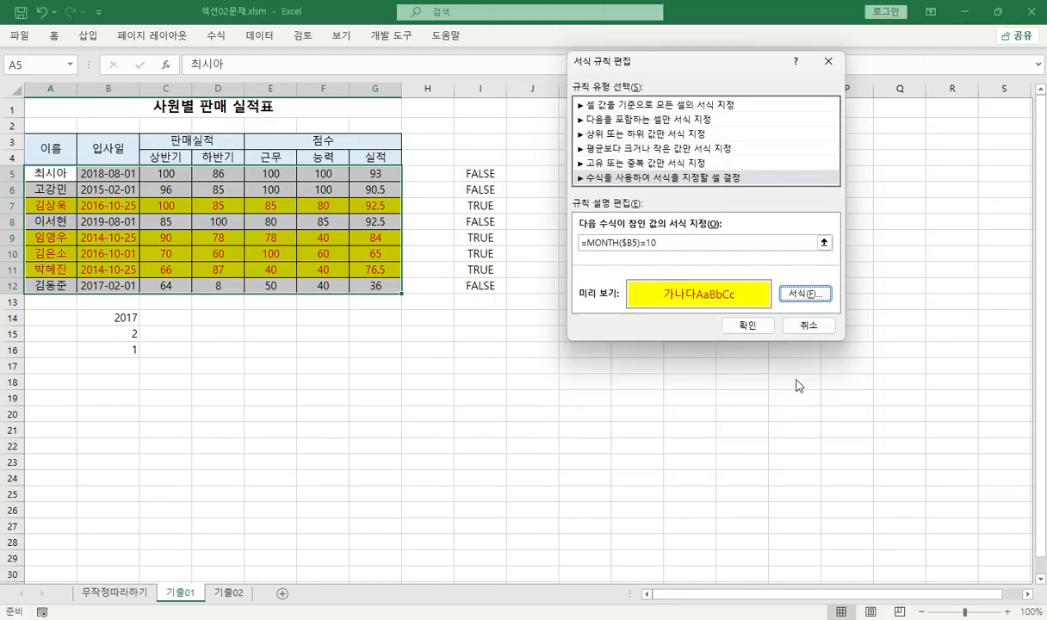
click(747, 325)
click(796, 293)
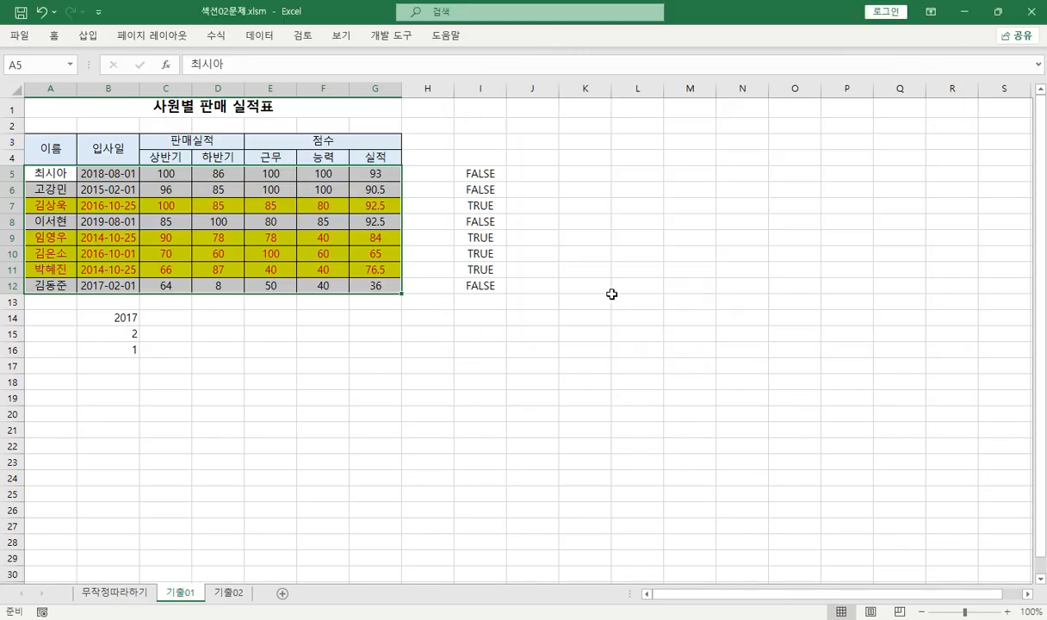
Remove the TRUE/FALSE helper column I from the 기출01 sheet.
click(477, 88)
right_click(477, 86)
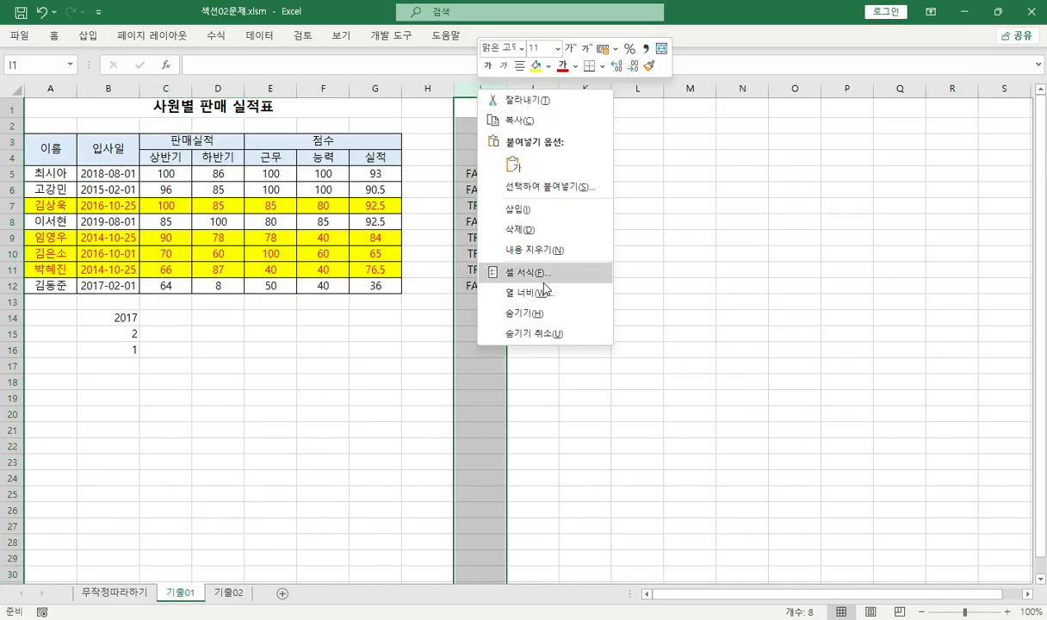
click(549, 239)
click(479, 221)
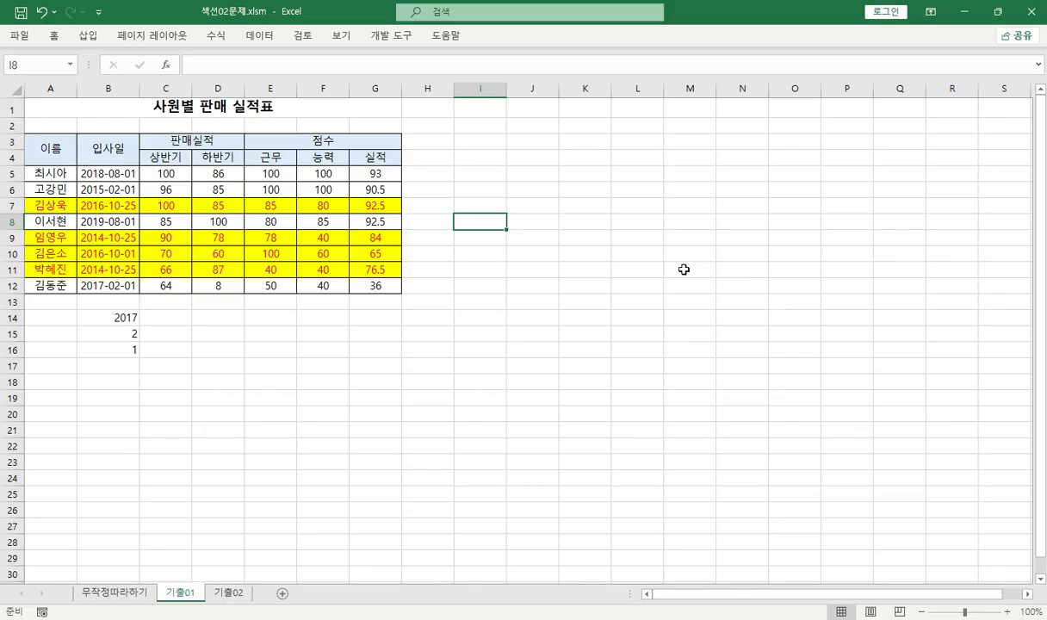
On the 기출02 sheet, start a new conditional formatting rule for the score range C5:G12.
click(228, 592)
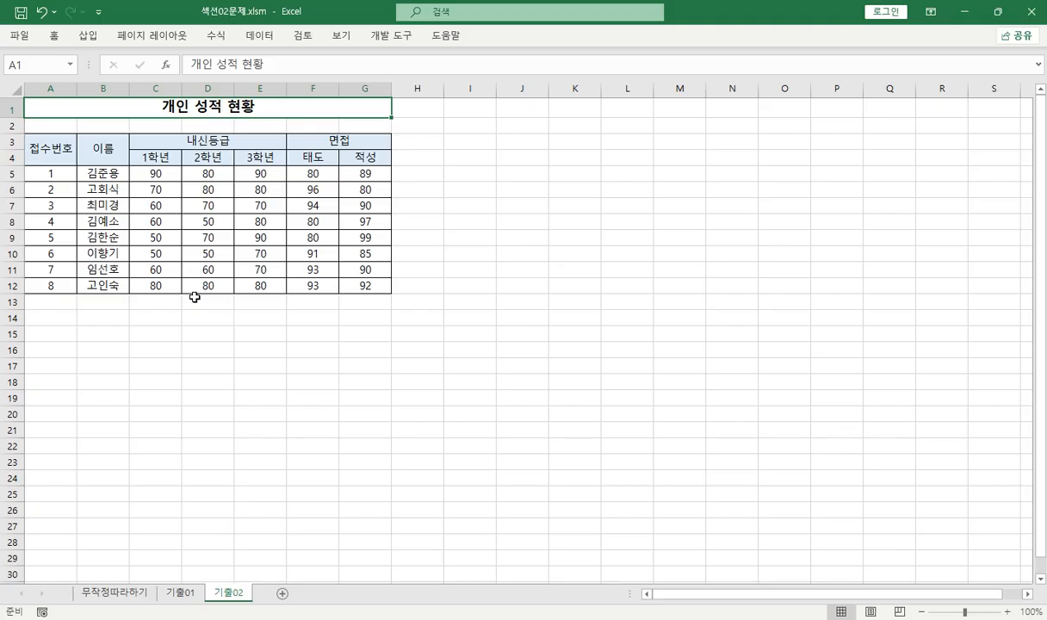
click(156, 173)
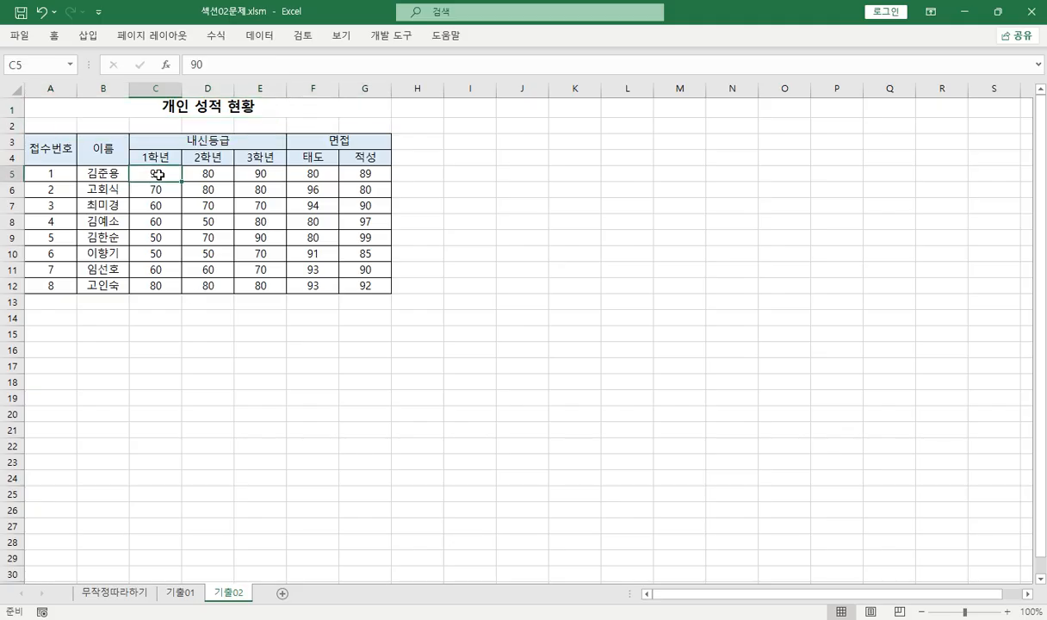
drag(157, 174, 352, 277)
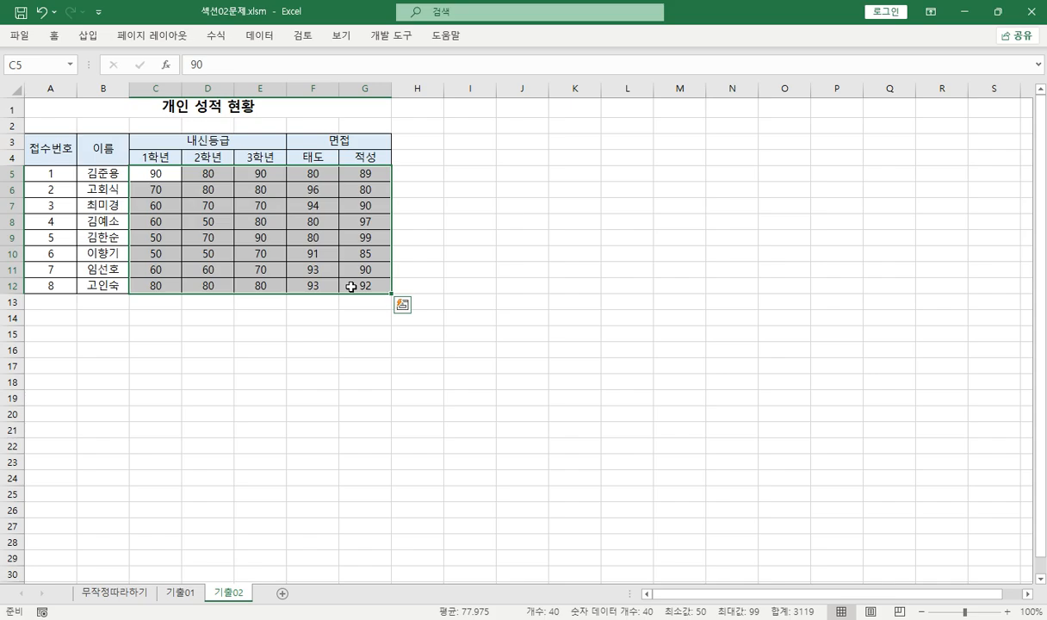
click(52, 37)
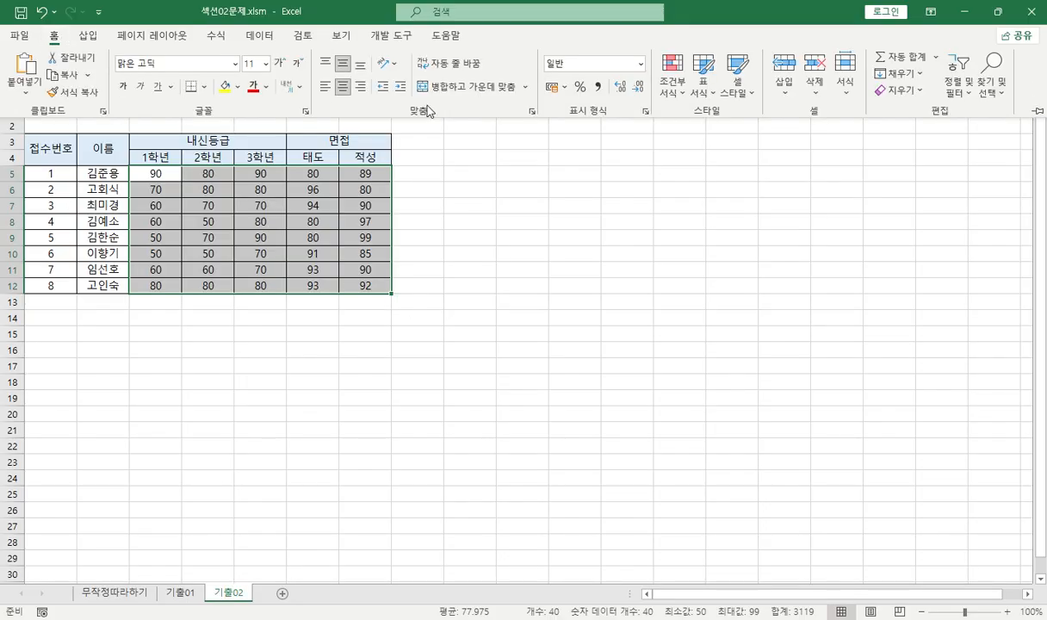
click(672, 84)
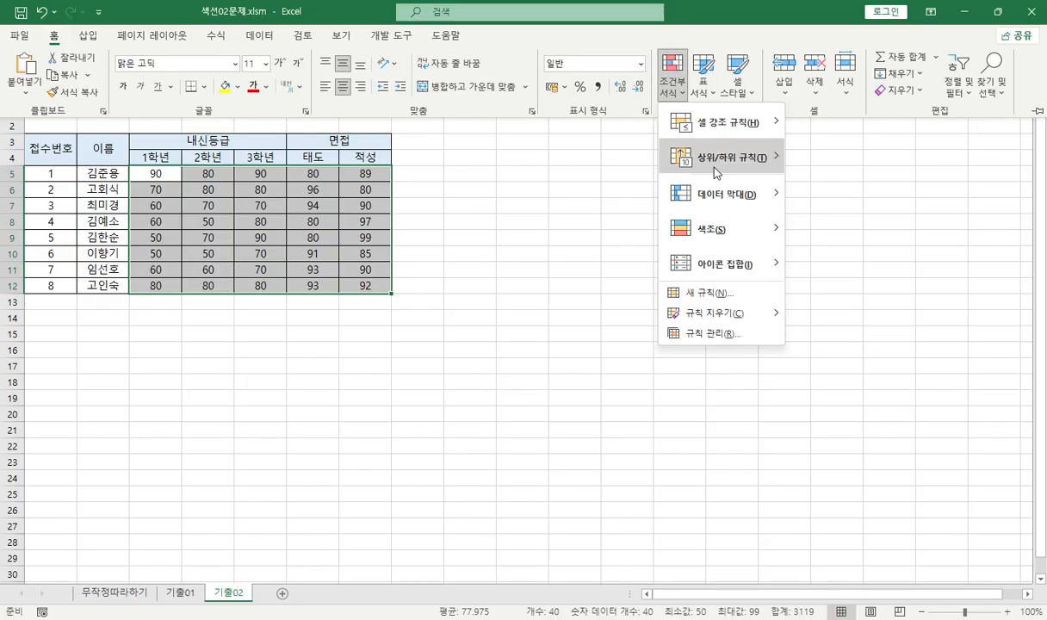
click(717, 291)
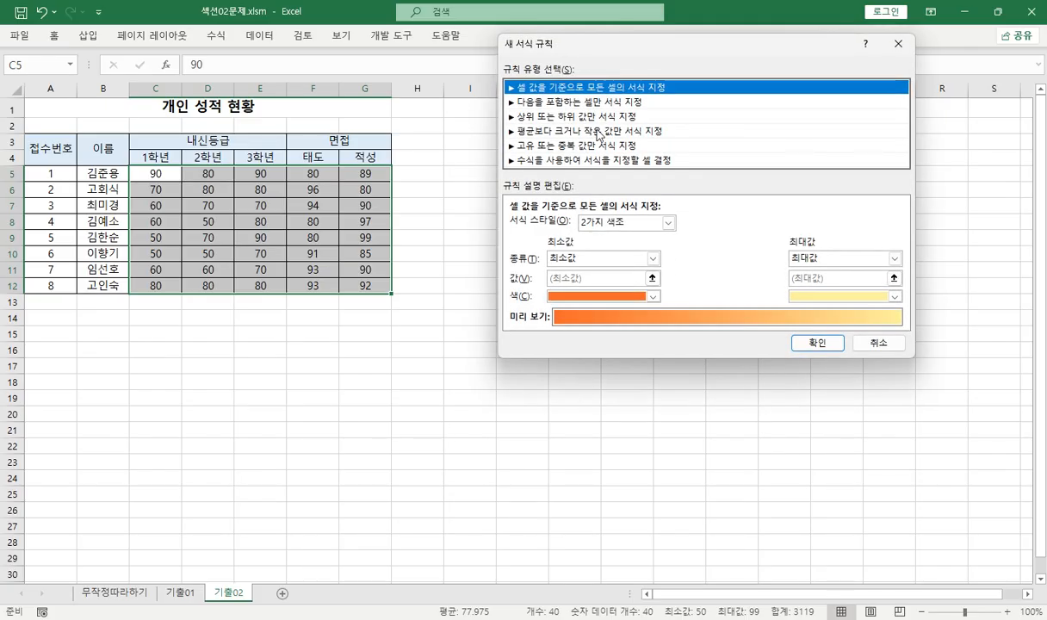
drag(606, 43, 508, 62)
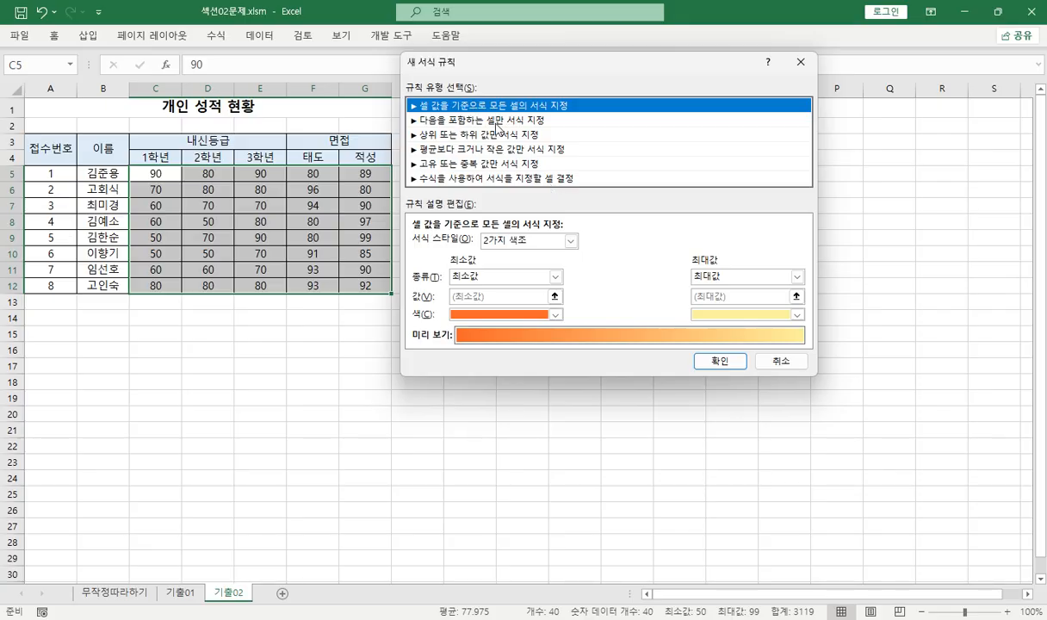
Make the rule format only cells whose value is greater than or equal to (>=) 90.
click(461, 121)
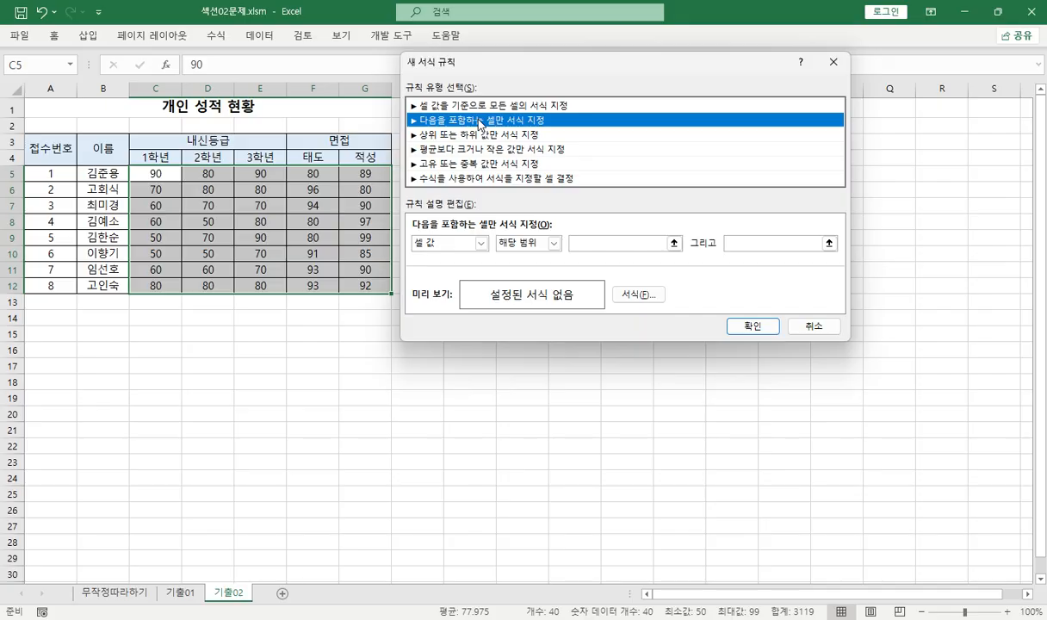
click(554, 243)
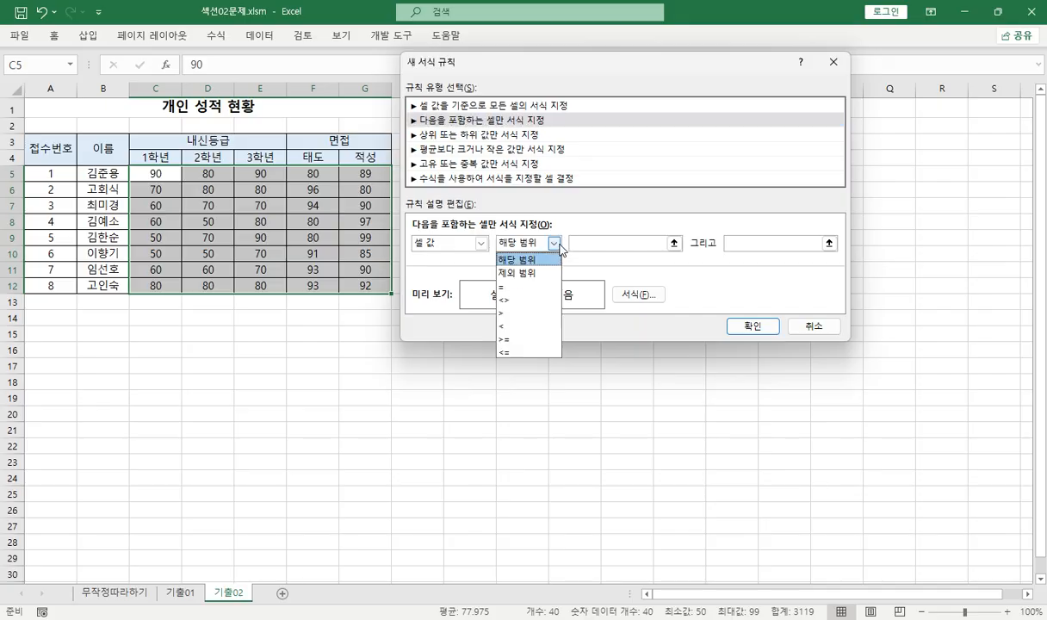
click(520, 339)
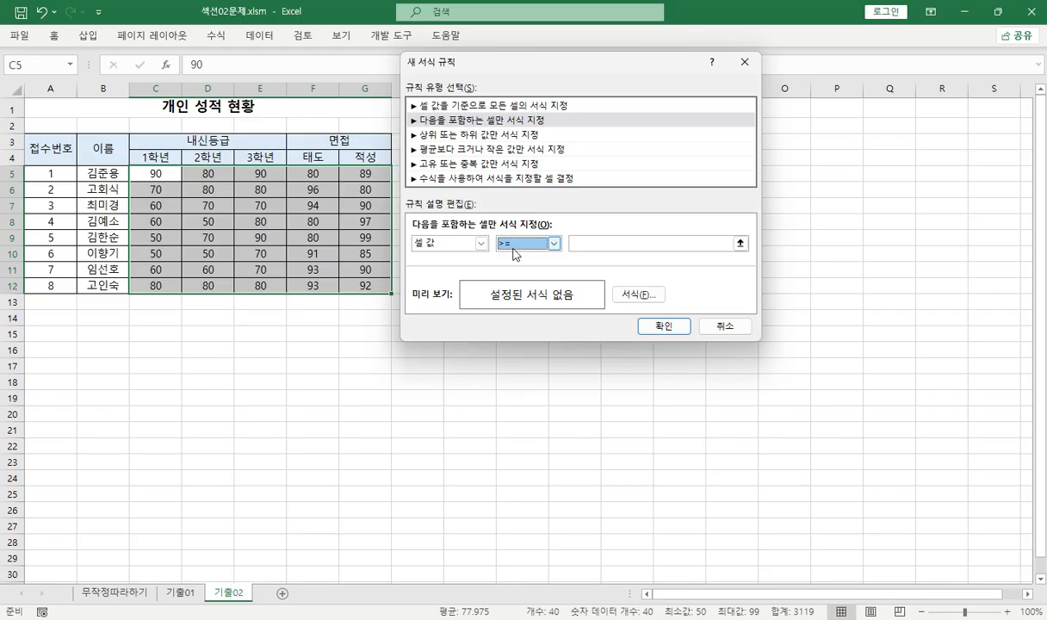
click(514, 245)
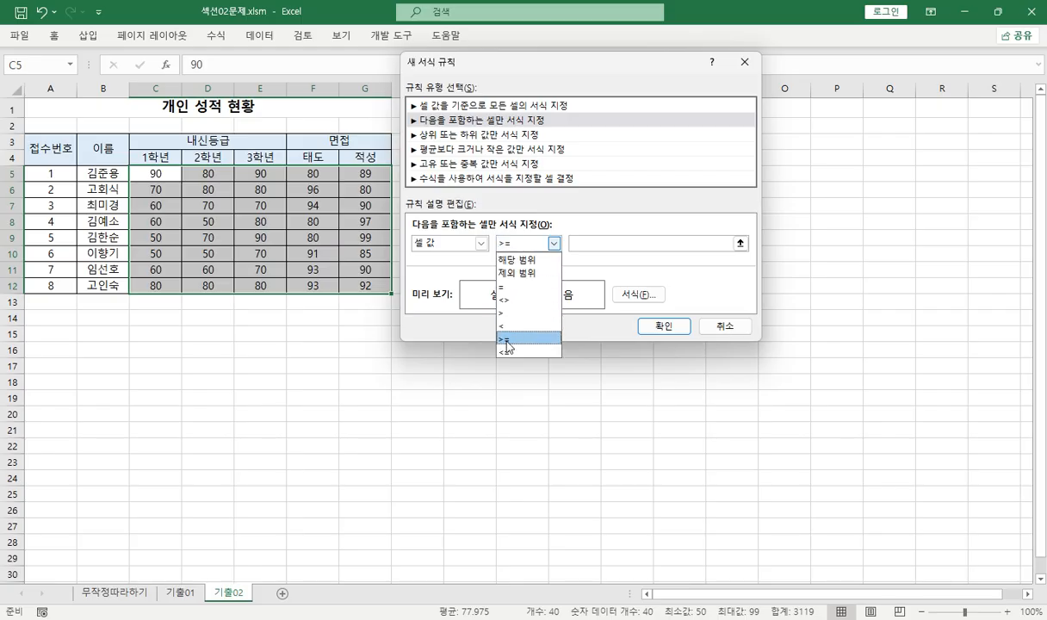
click(517, 333)
click(576, 242)
text(9)
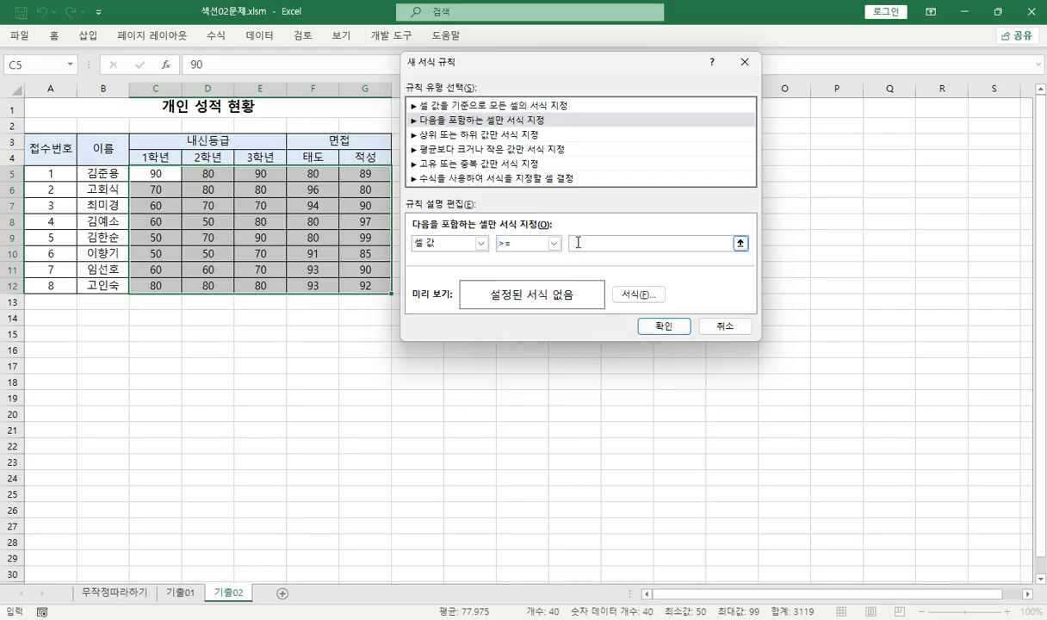
text(0)
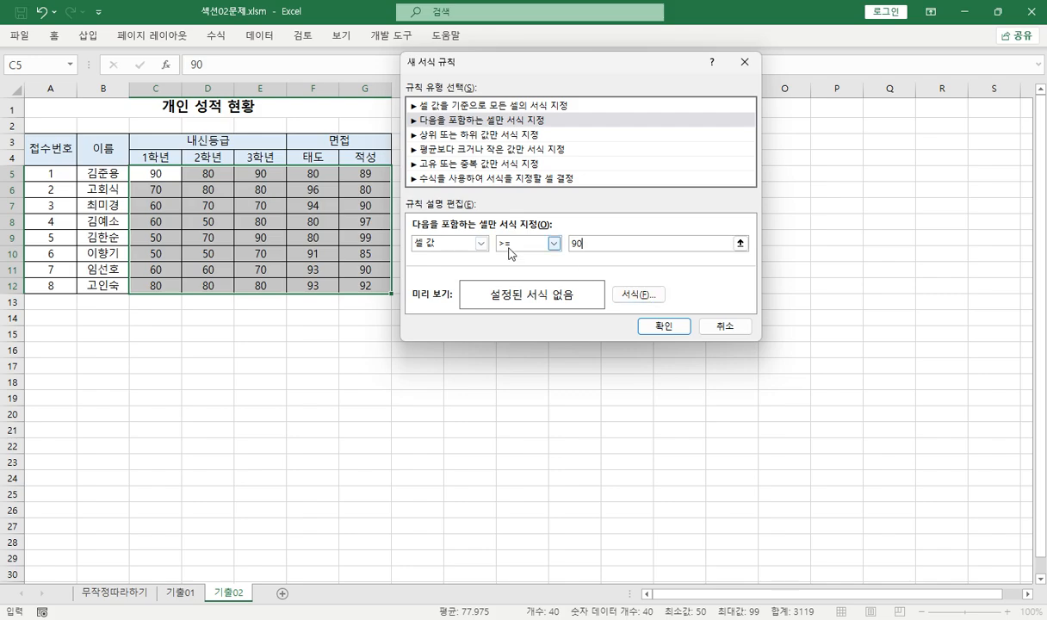
Give the >= 90 rule a bold (굵게) font with an 이중 실선 double underline and apply it to the scores.
click(635, 296)
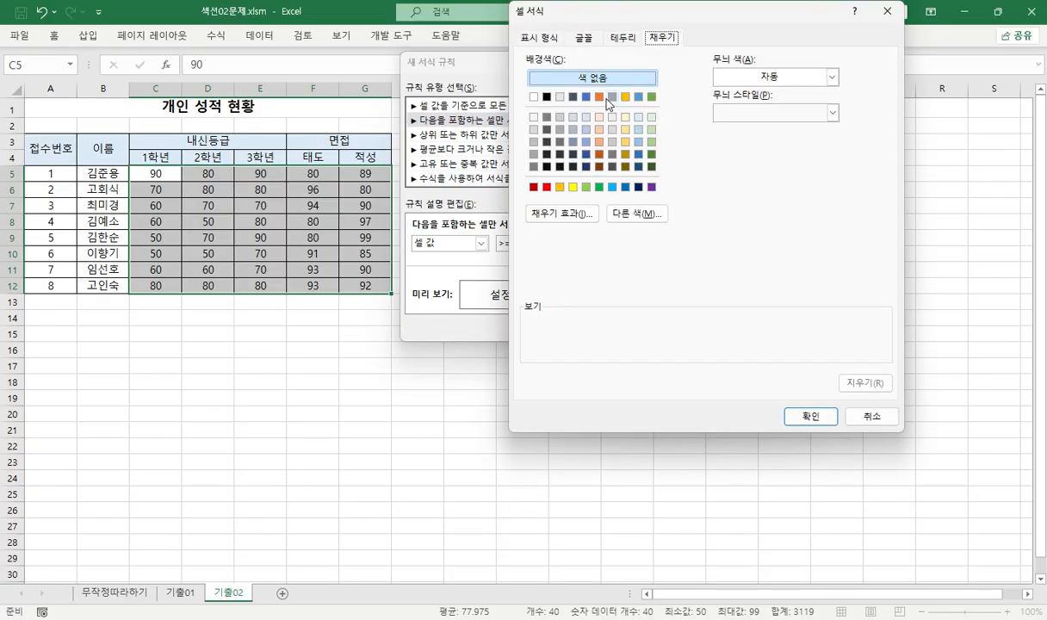
drag(677, 15, 661, 68)
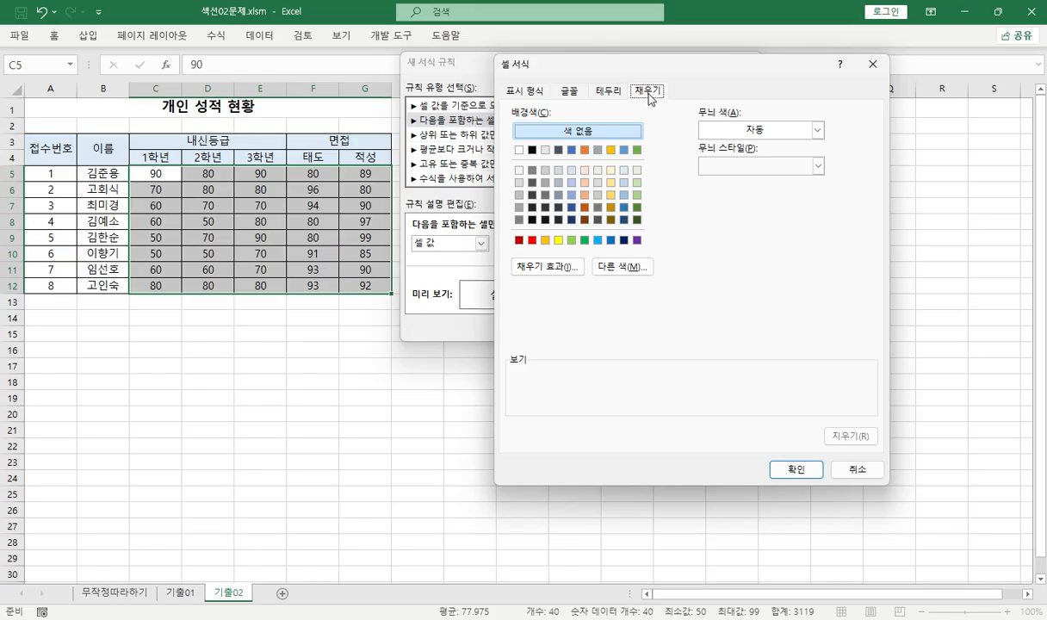
click(568, 92)
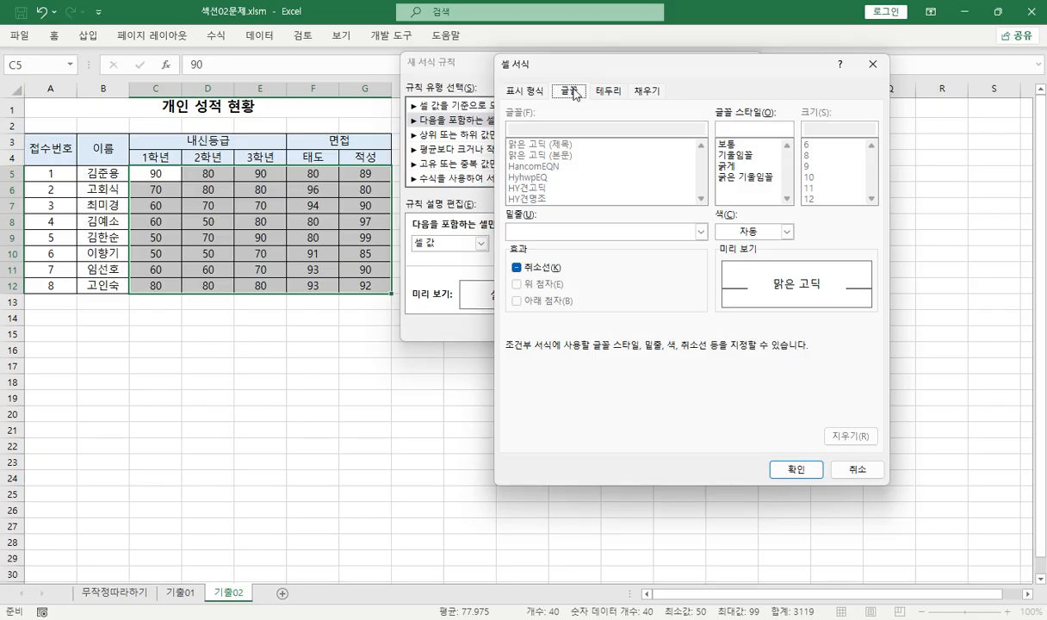
click(701, 232)
click(604, 269)
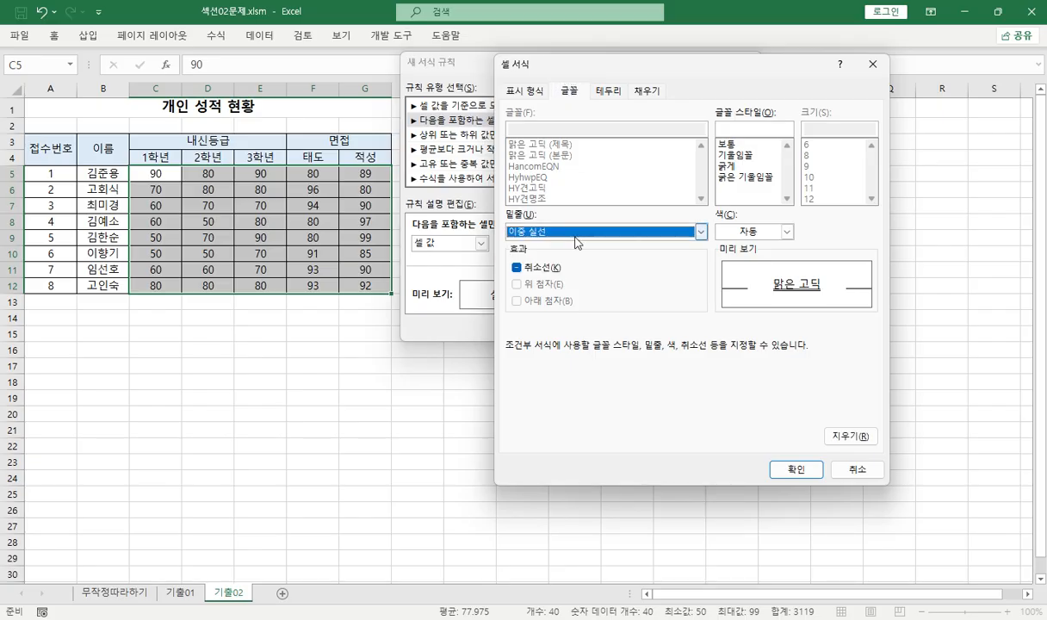
click(728, 166)
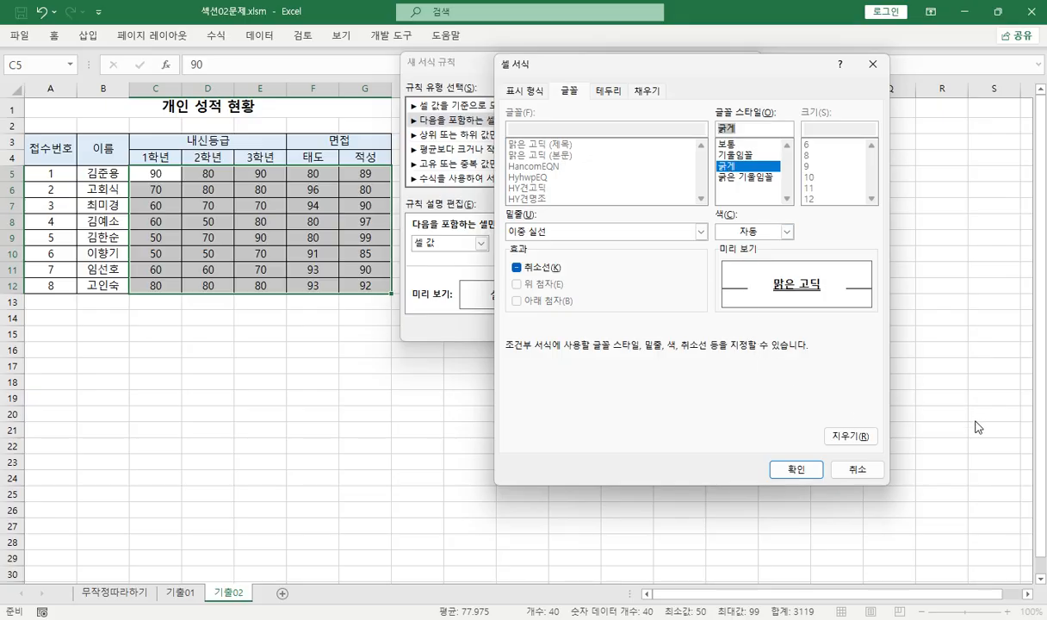
click(798, 476)
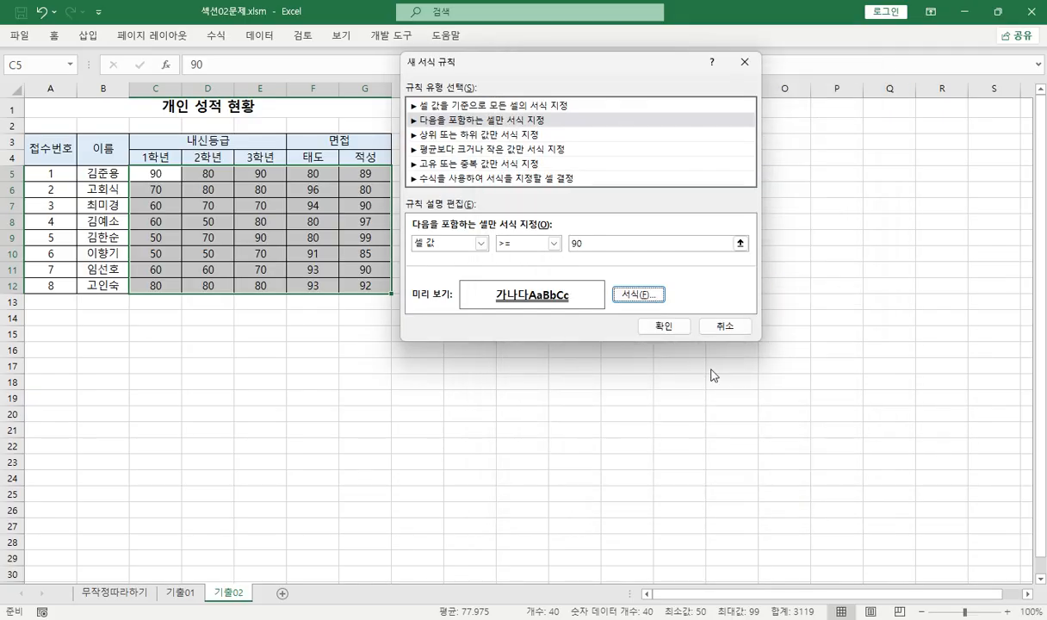
click(656, 327)
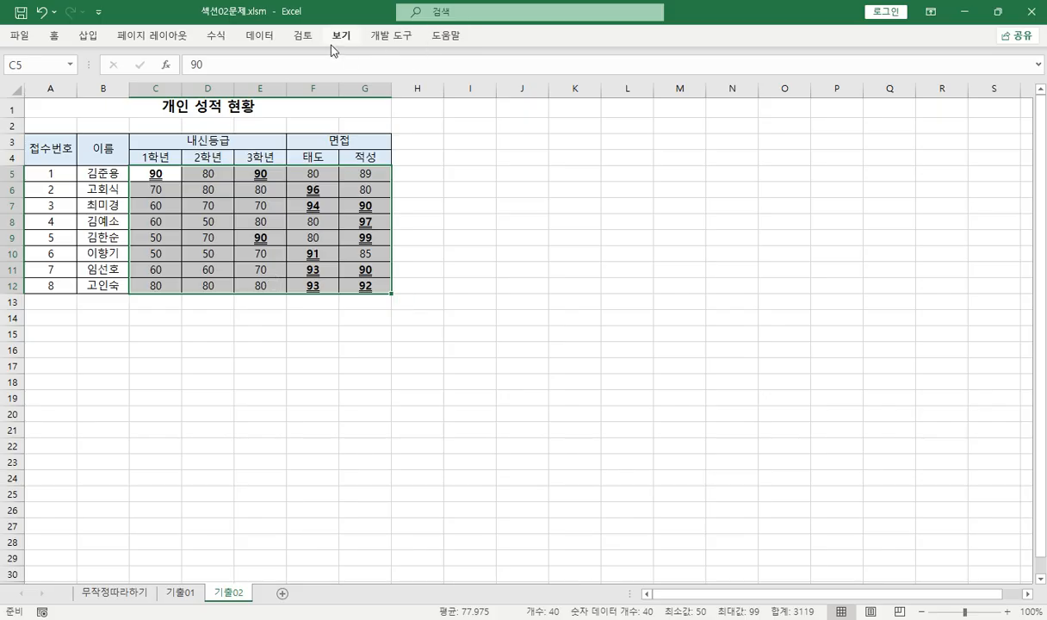
Add a second conditional formatting rule for C5:G12 that formats only cells whose value is less than (<) 80.
click(54, 38)
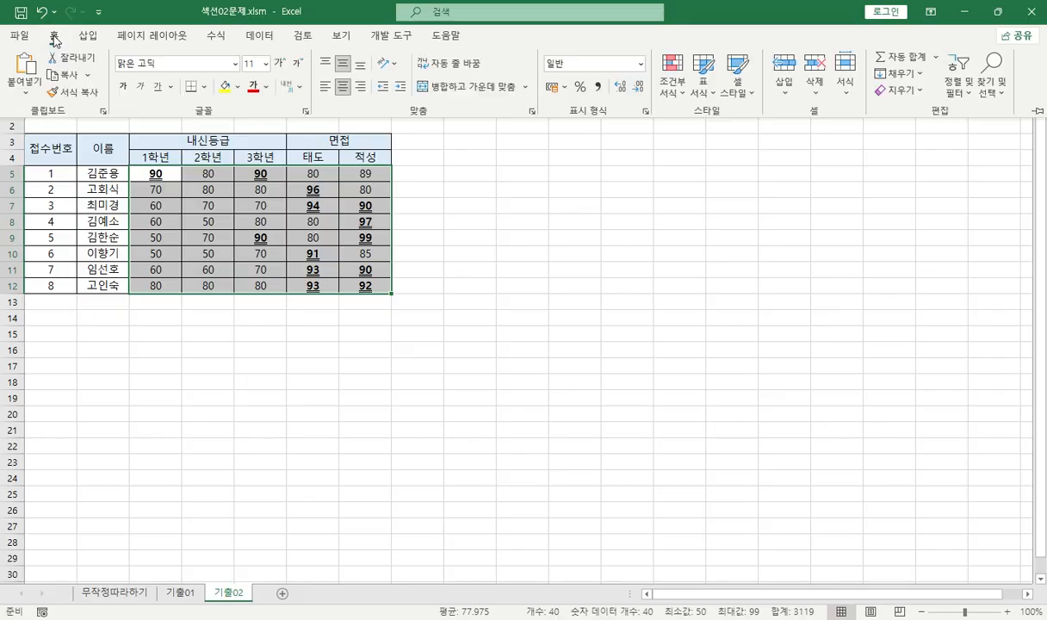
click(677, 93)
click(680, 293)
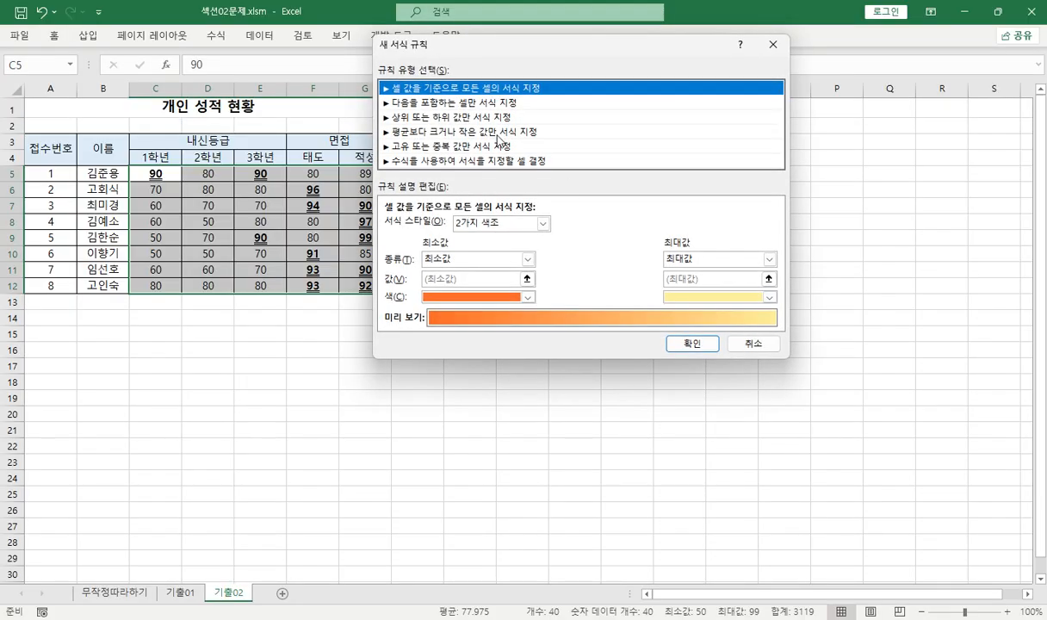
click(437, 103)
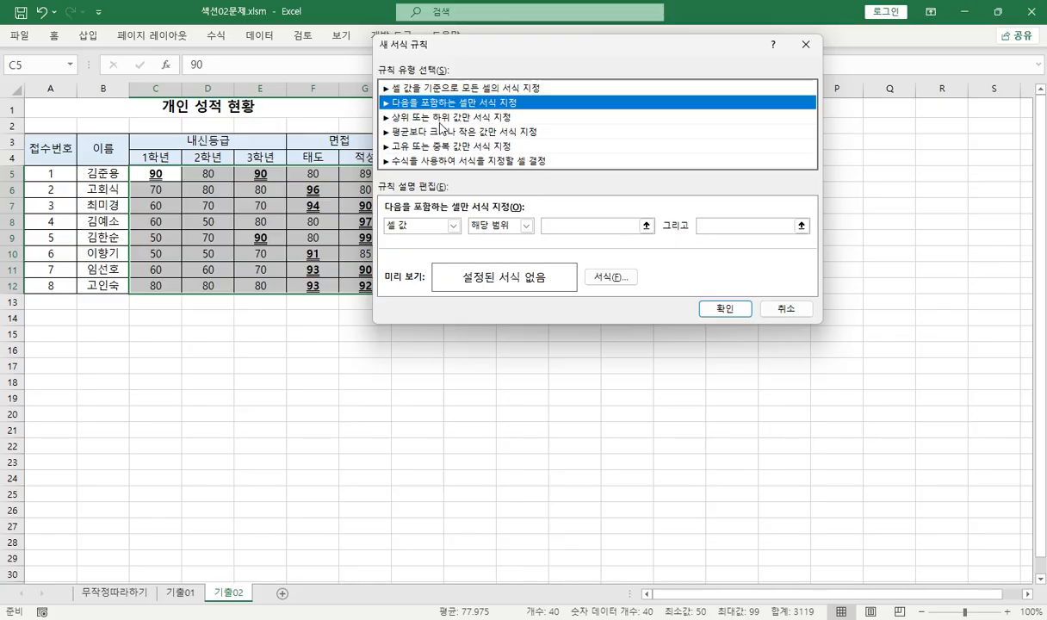
click(528, 226)
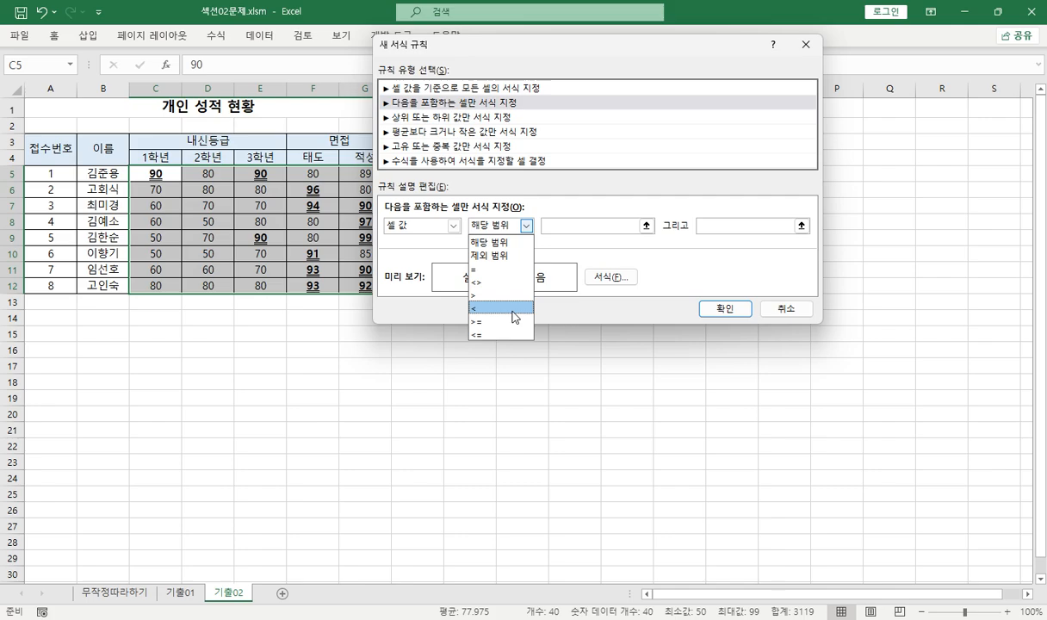
click(512, 308)
click(557, 227)
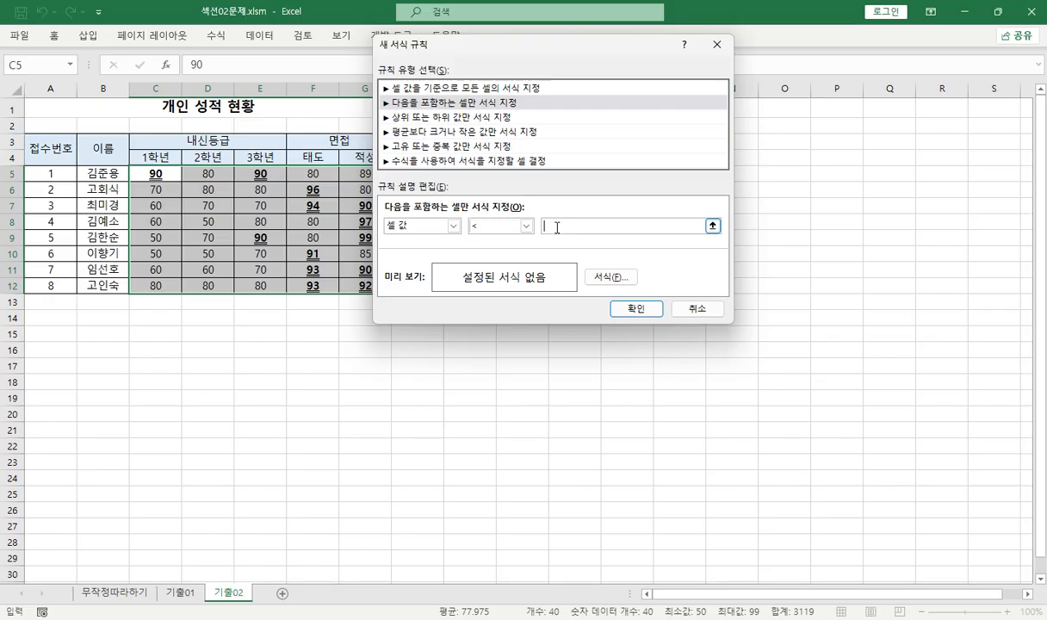
text(80)
Give the < 80 rule a standard red, italic (기울임꼴) font and apply it to the scores.
click(610, 277)
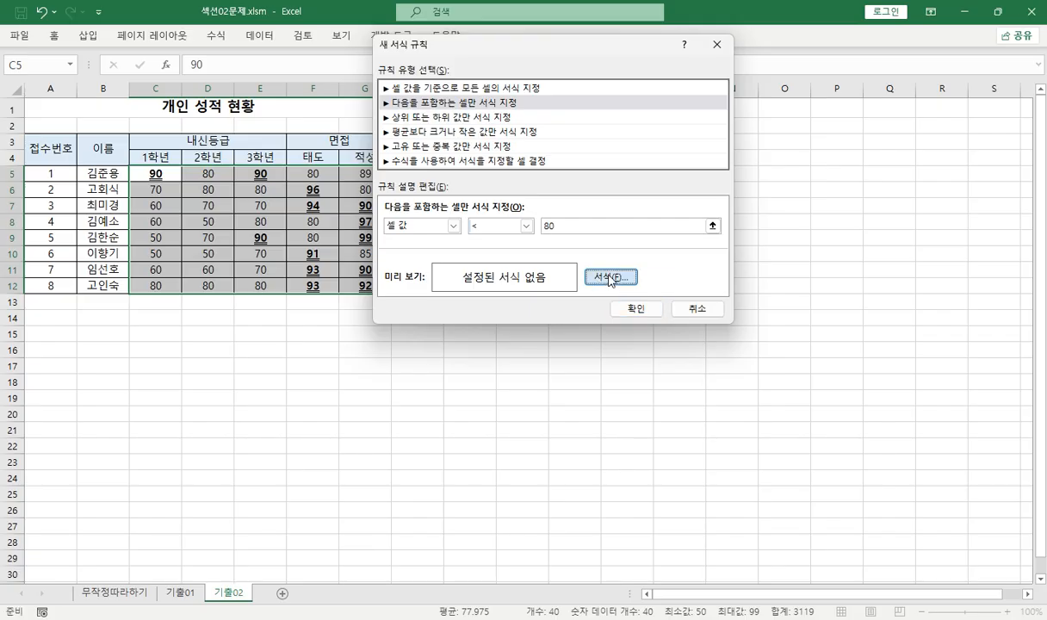
click(633, 182)
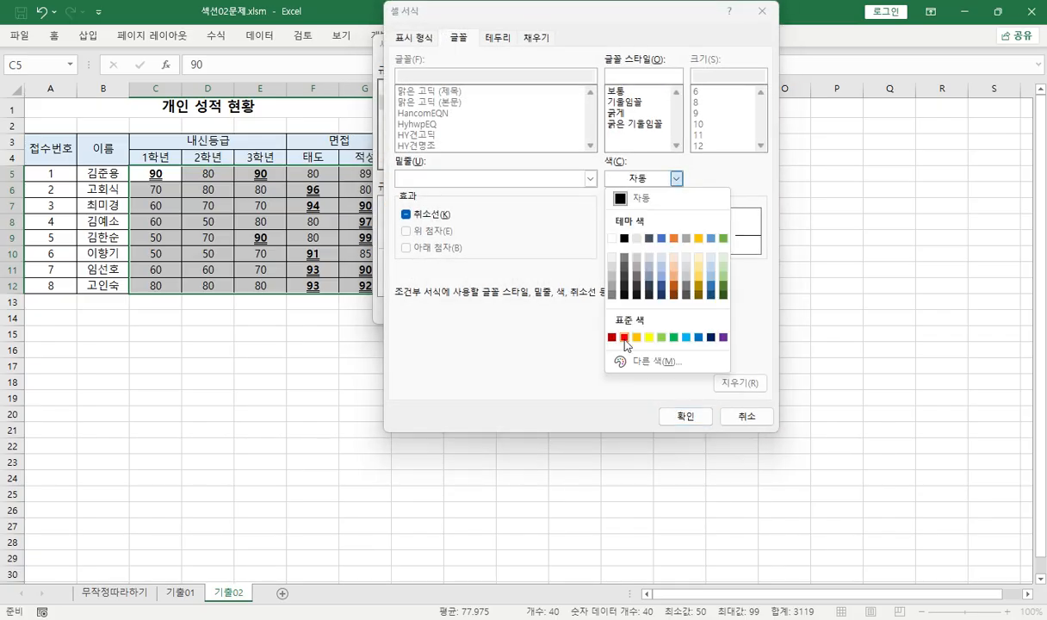
click(595, 325)
click(627, 103)
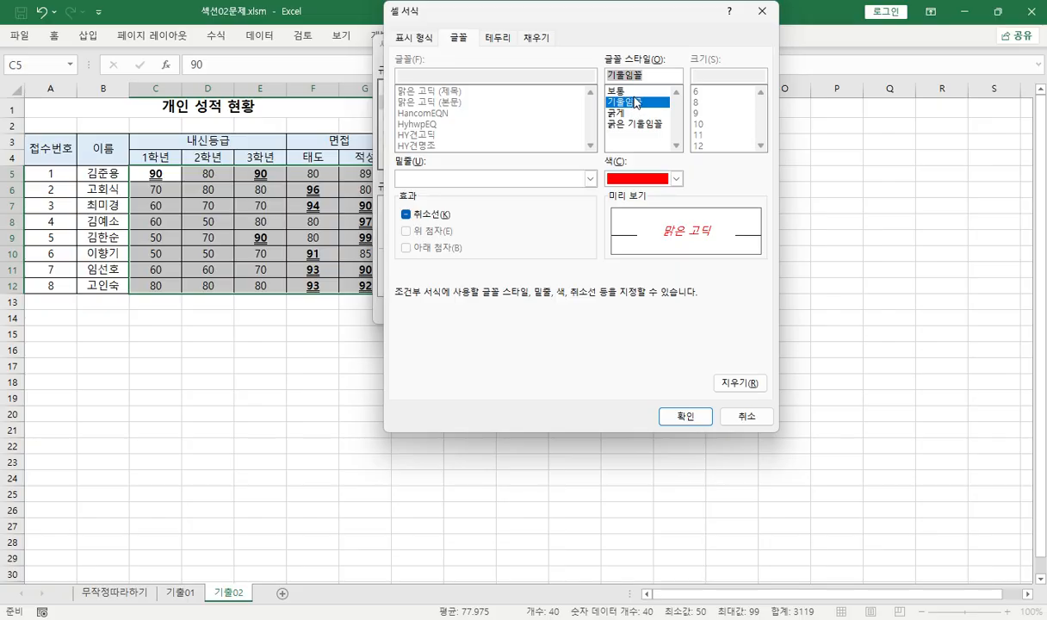
click(691, 419)
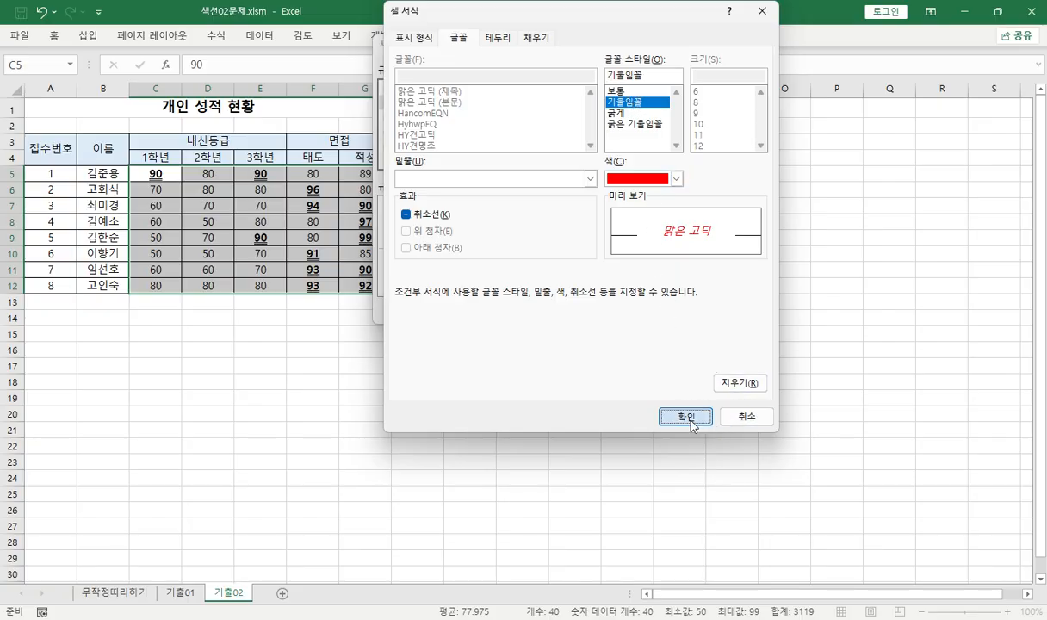
click(628, 305)
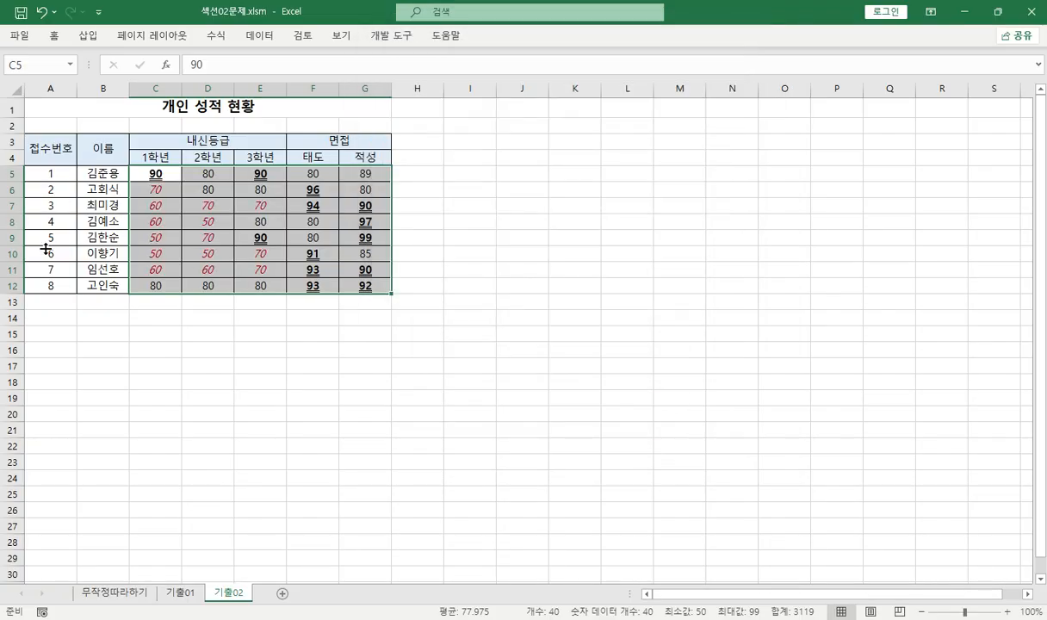